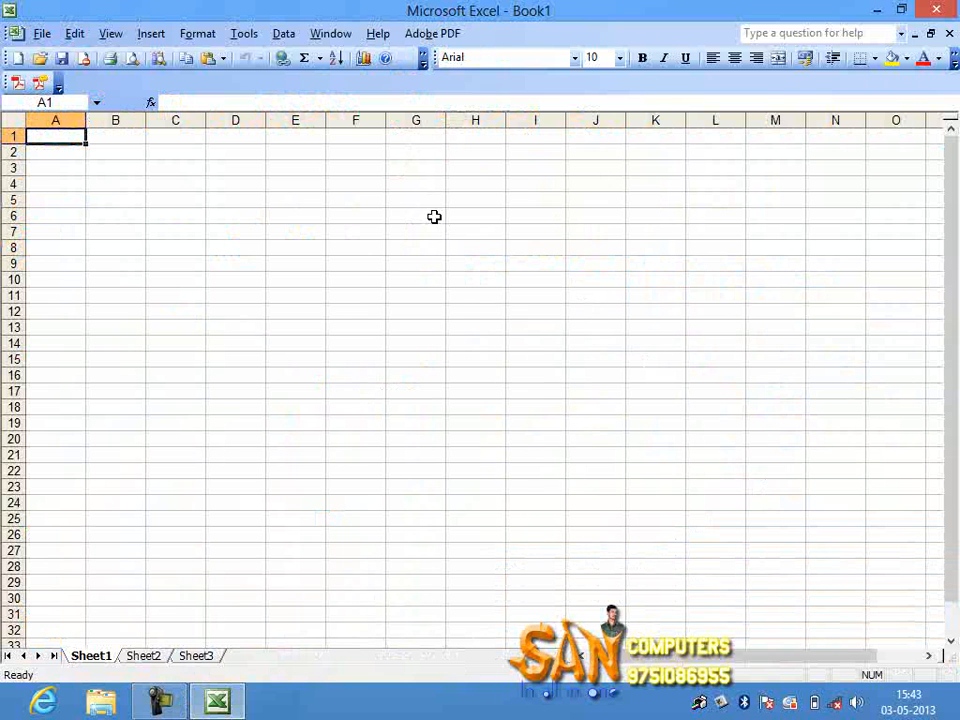
click(250, 234)
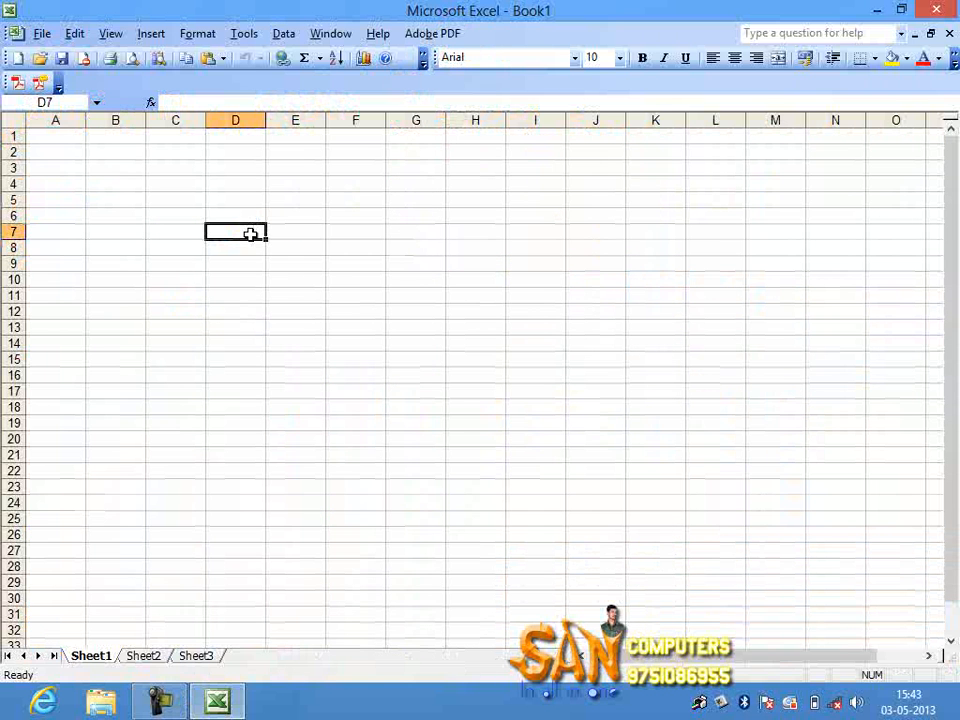
click(101, 170)
click(65, 135)
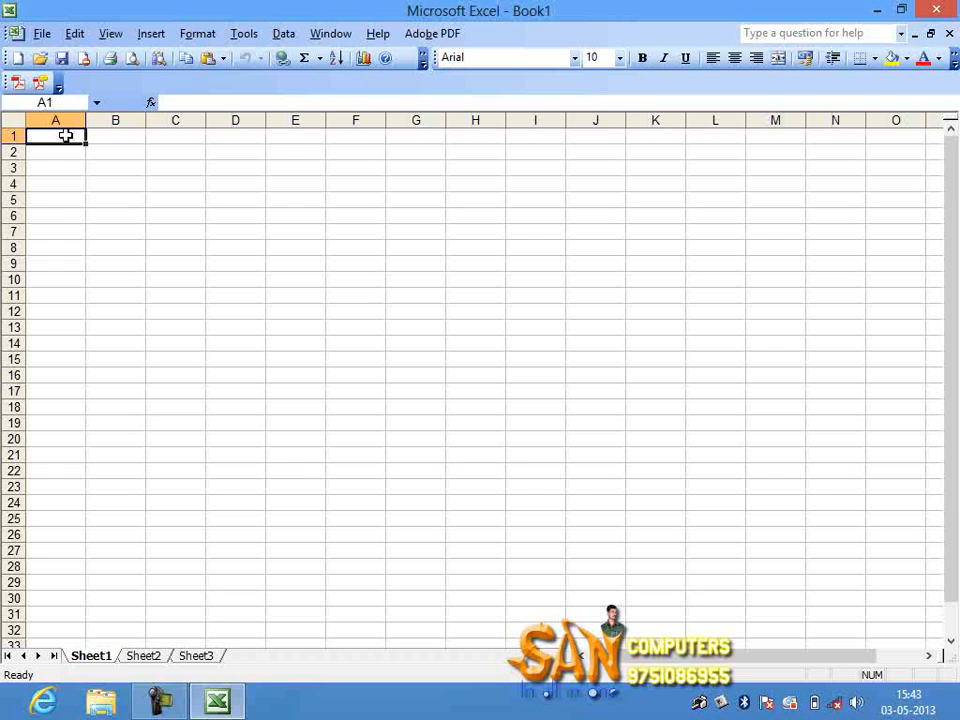
Step: Open the workbook AGE OF ADVANCE TO TILL DATE from the XLS folder on Local Disk (F:)
click(39, 57)
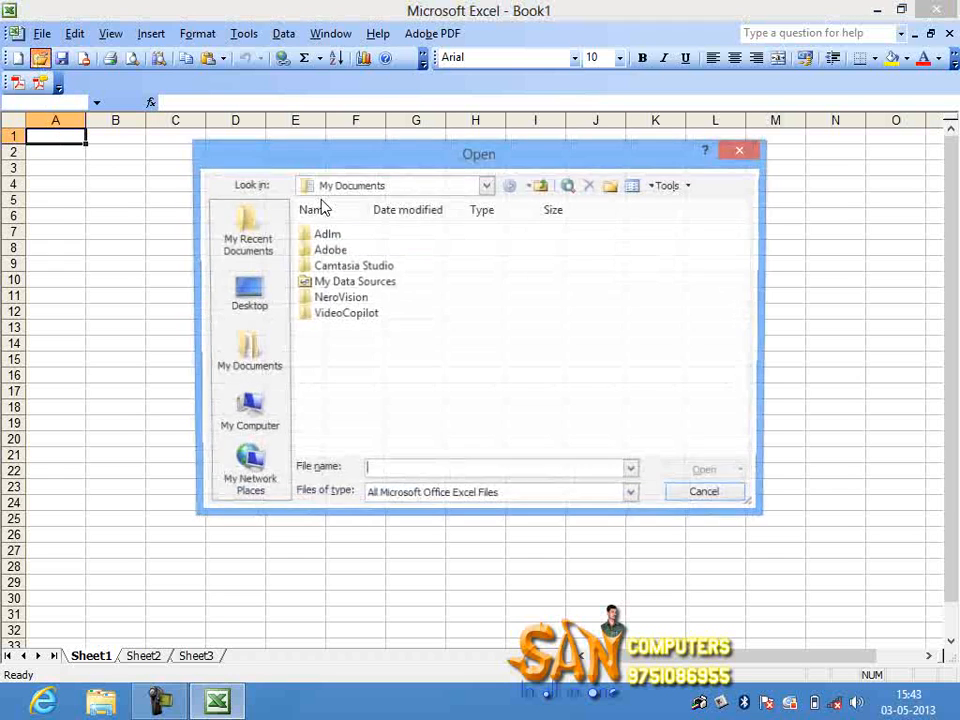
click(255, 430)
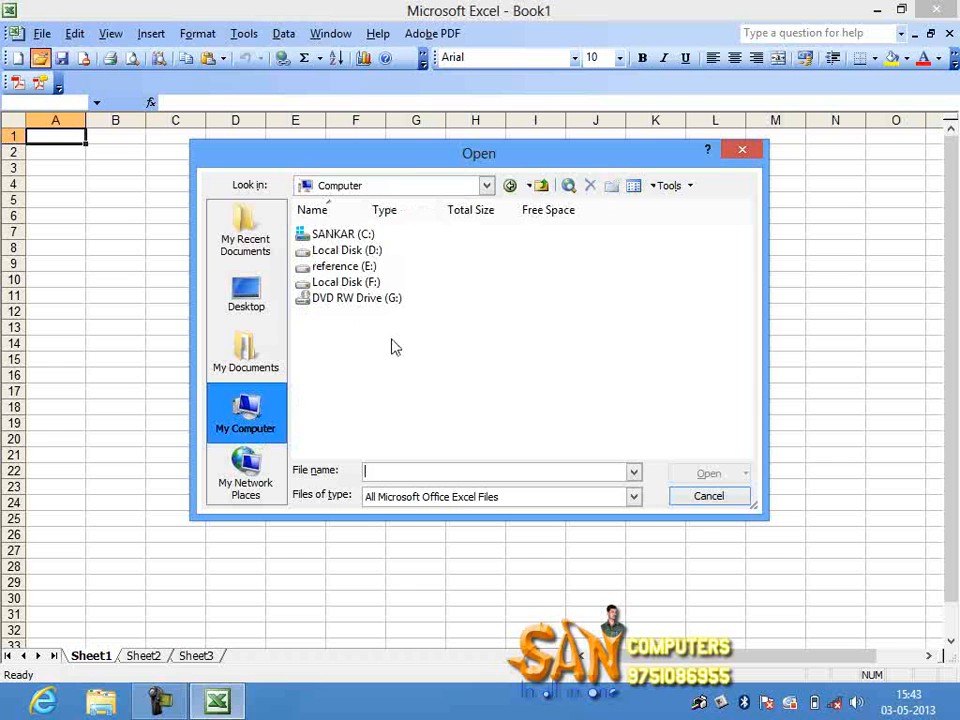
double_click(356, 283)
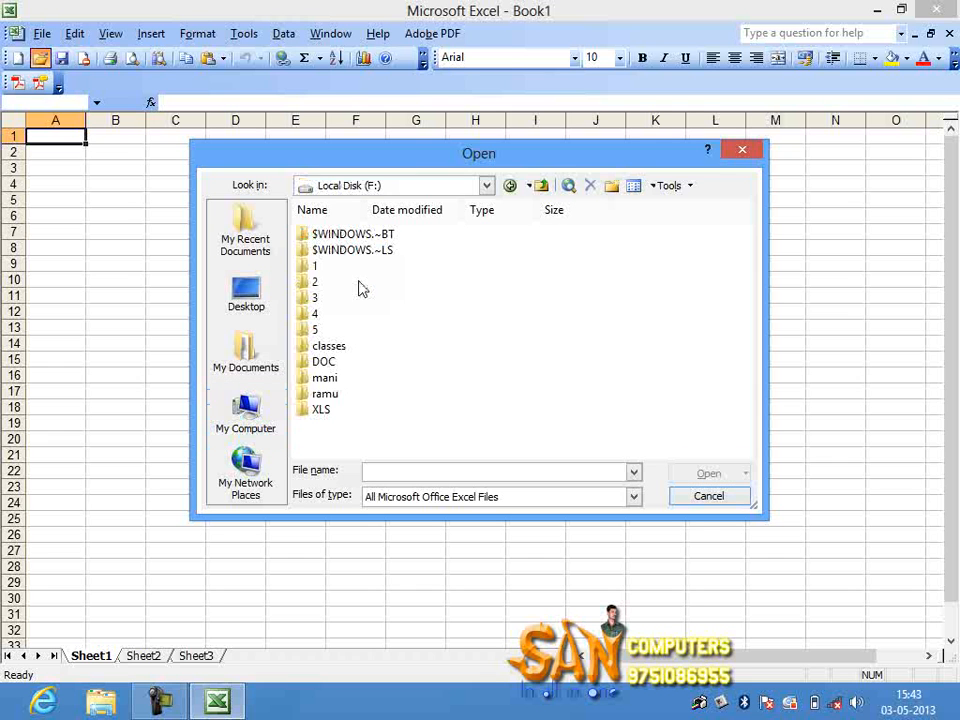
double_click(316, 416)
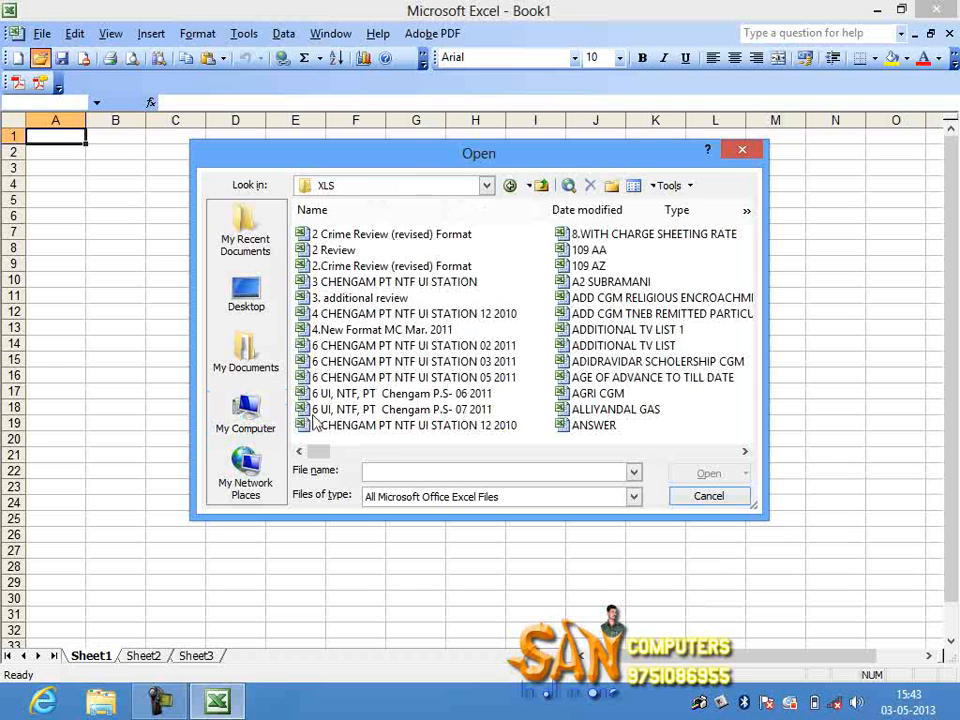
click(600, 377)
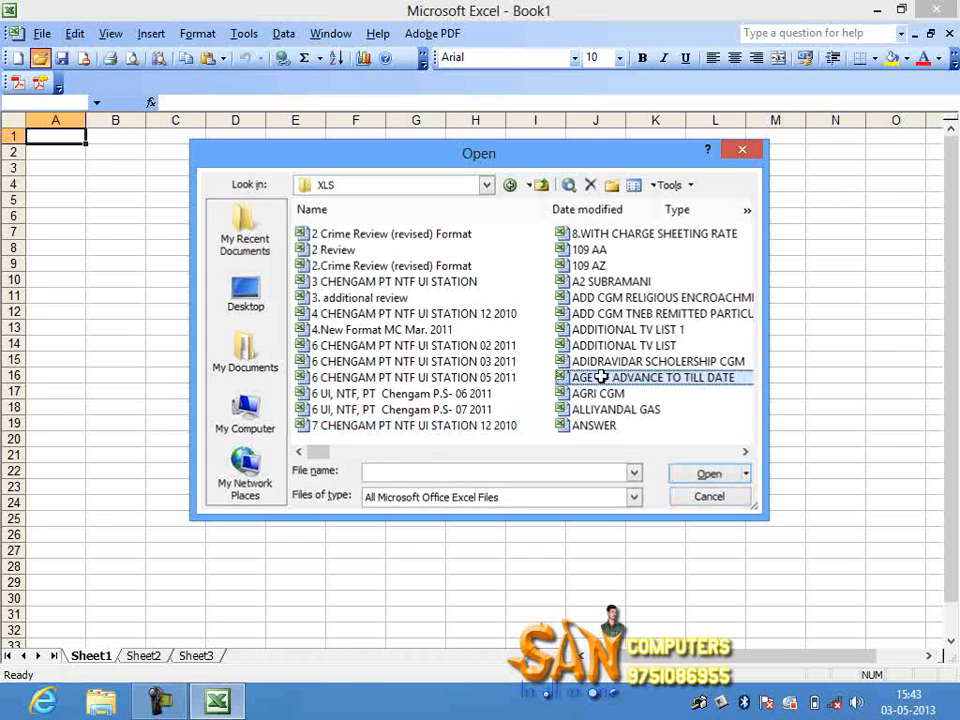
double_click(600, 377)
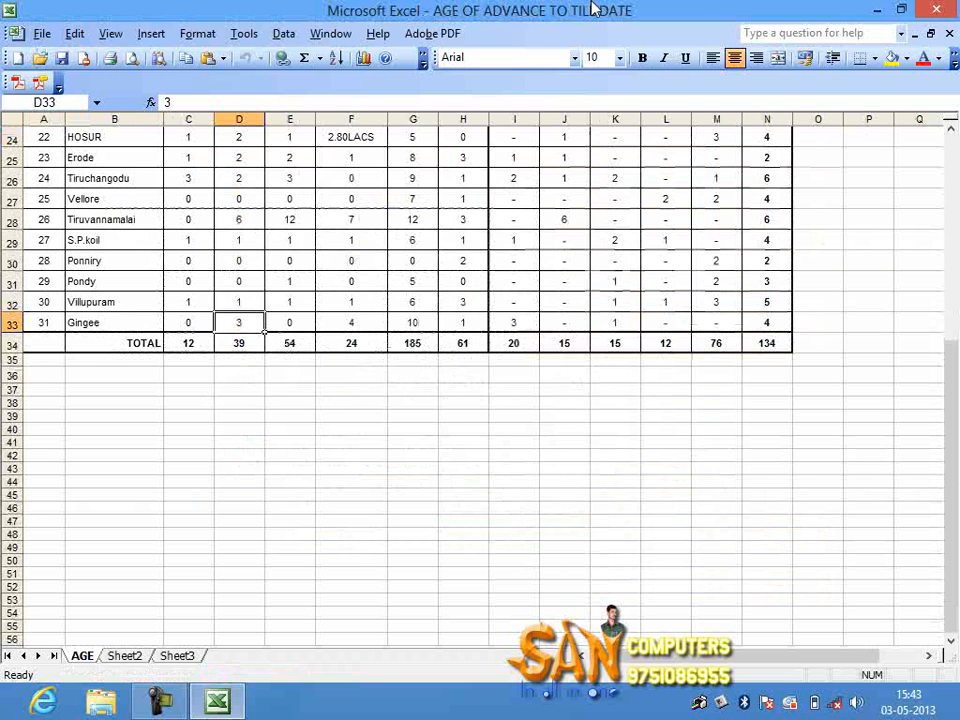
Step: Look over the dealer location table on the AGE sheet from its header row and across its columns
click(954, 253)
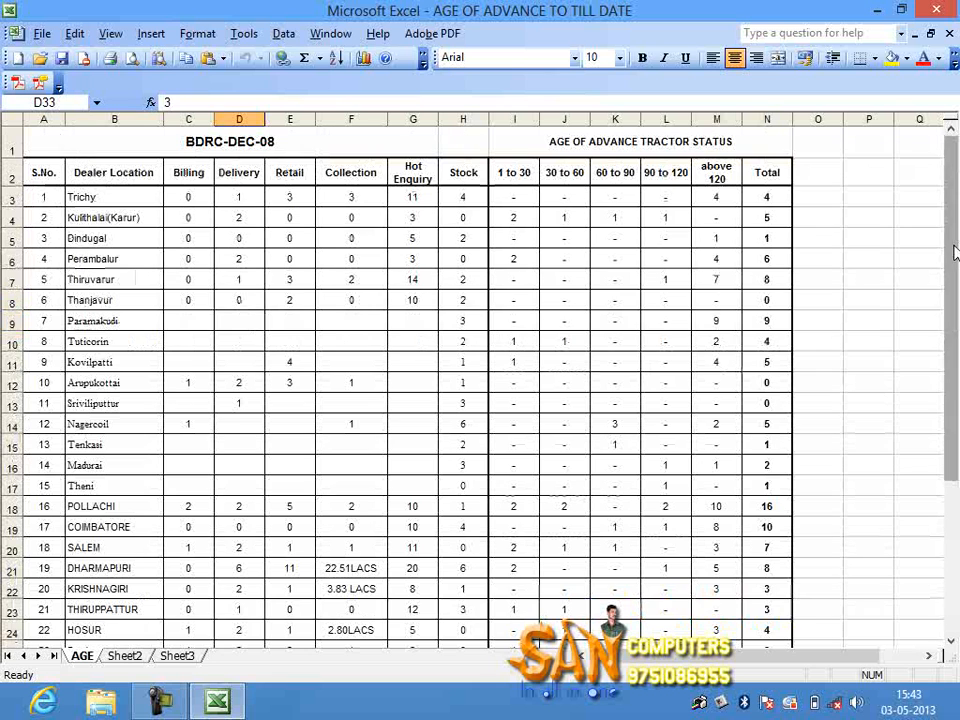
click(206, 192)
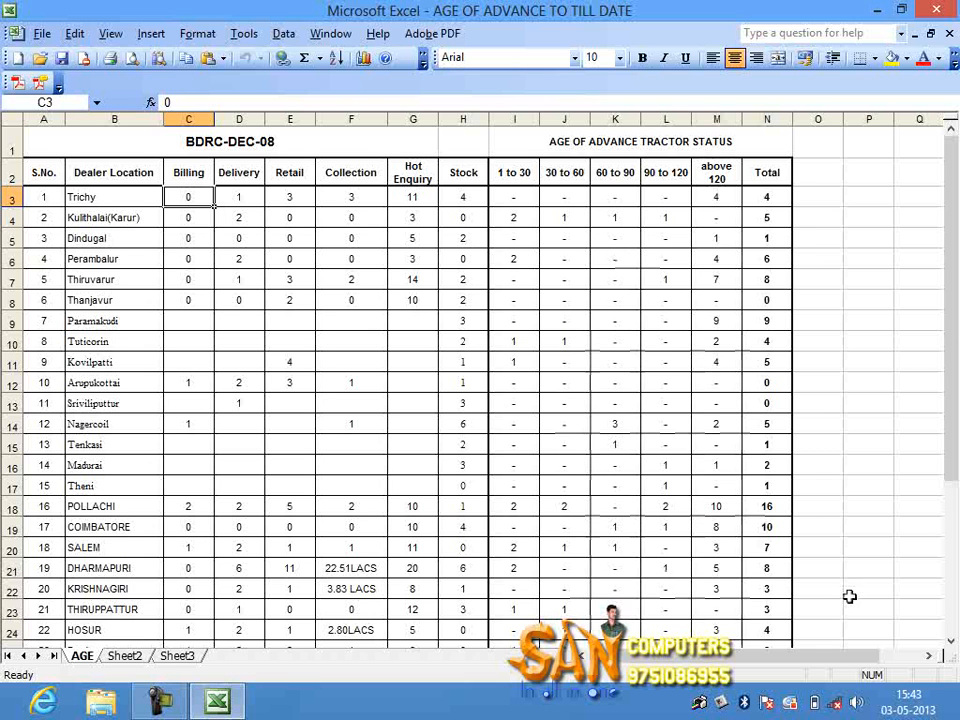
click(916, 657)
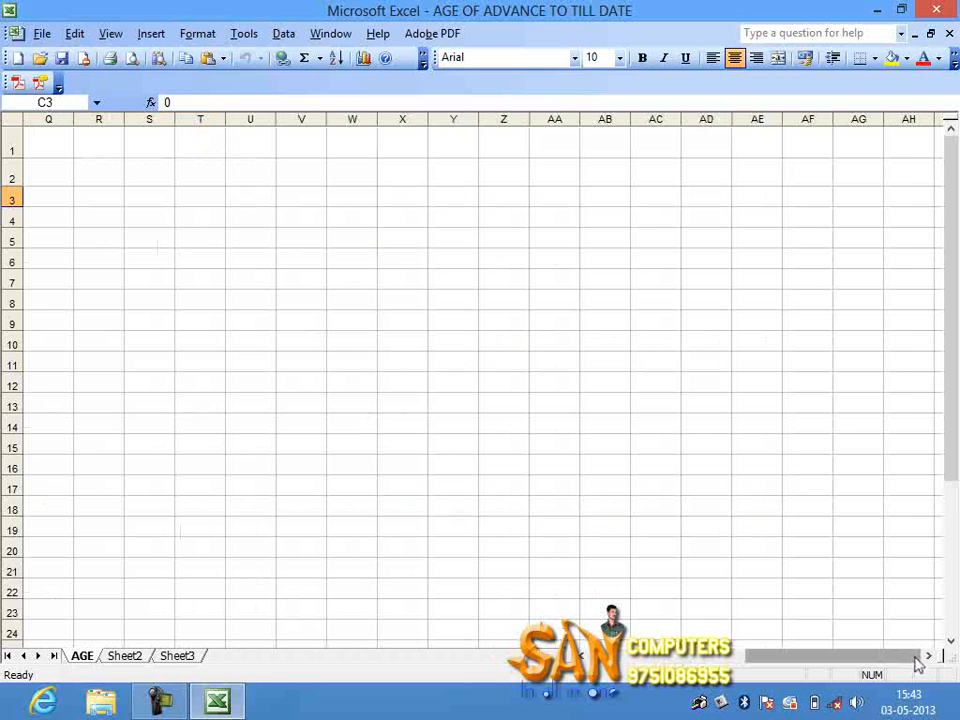
drag(866, 656, 645, 653)
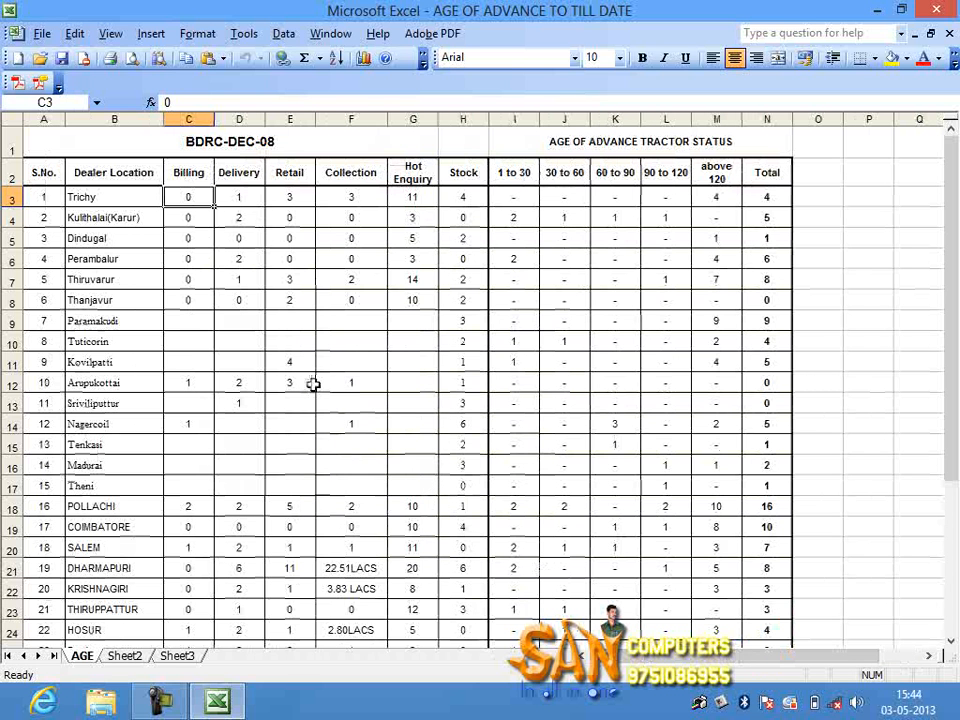
Step: Open the workbook whose name starts with A2 from the XLS folder and show its Sheet1
click(40, 58)
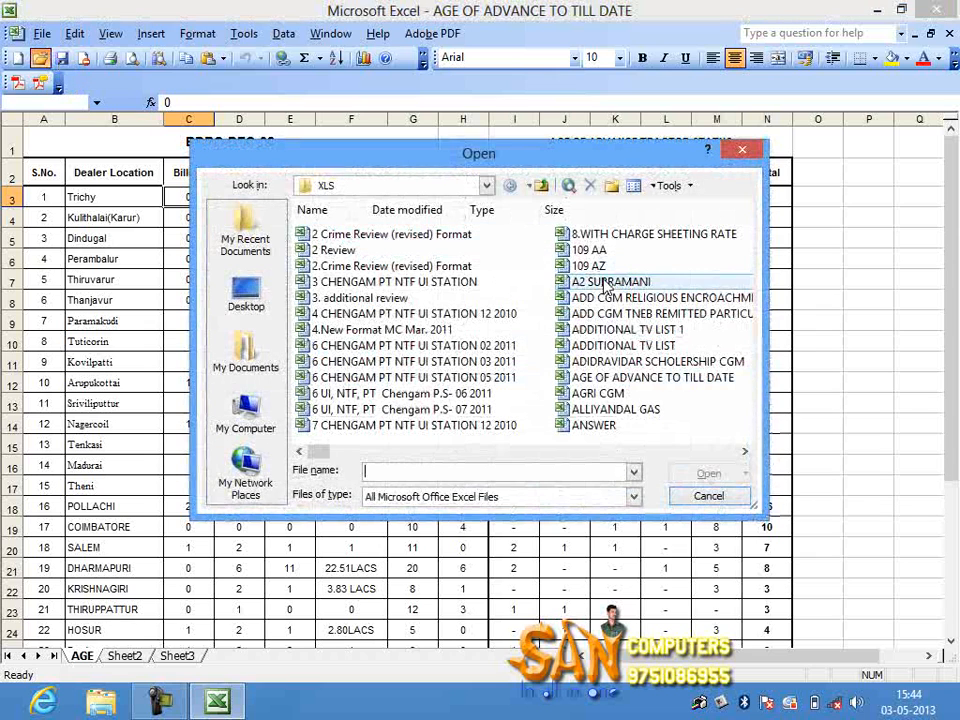
double_click(606, 281)
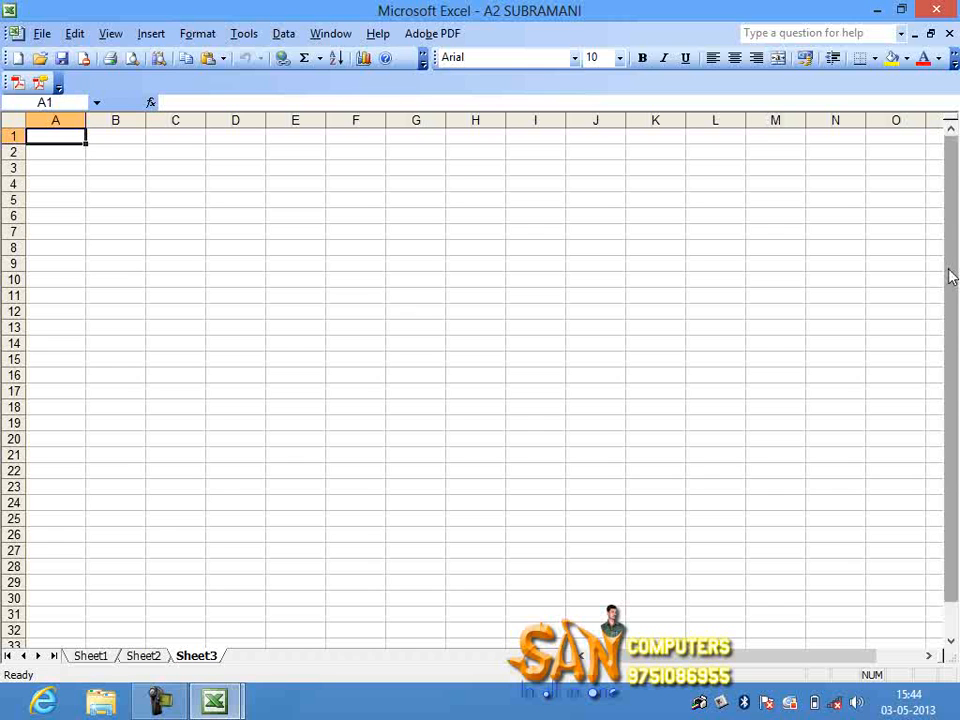
click(143, 657)
click(89, 657)
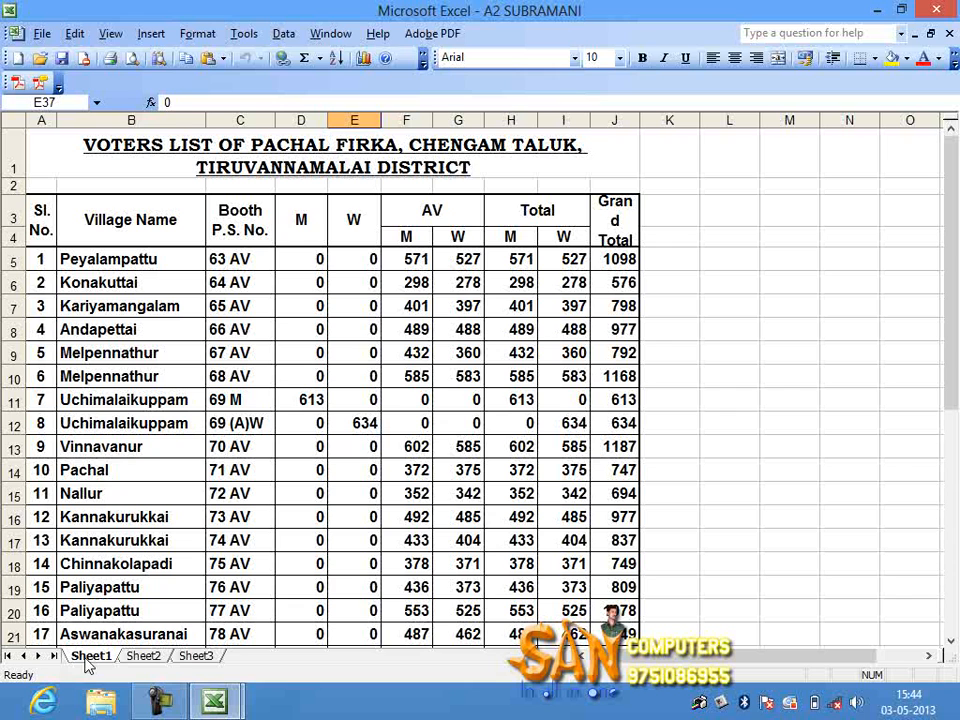
Step: Review the Pachal Firka voters list on Sheet1, following the Grand Total column down to the Total row
click(200, 470)
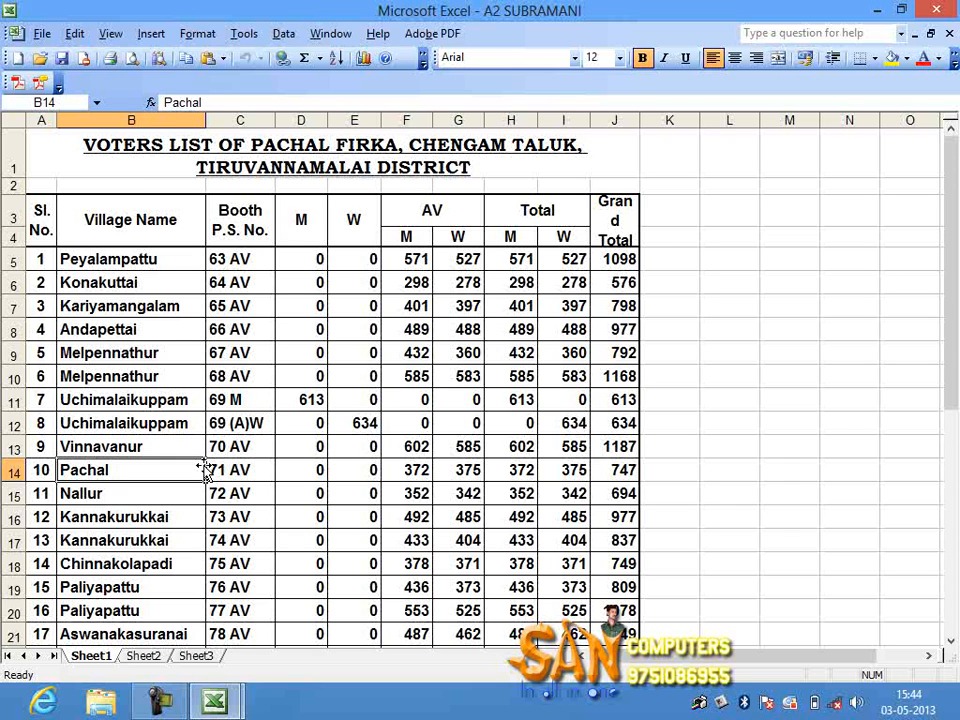
click(622, 628)
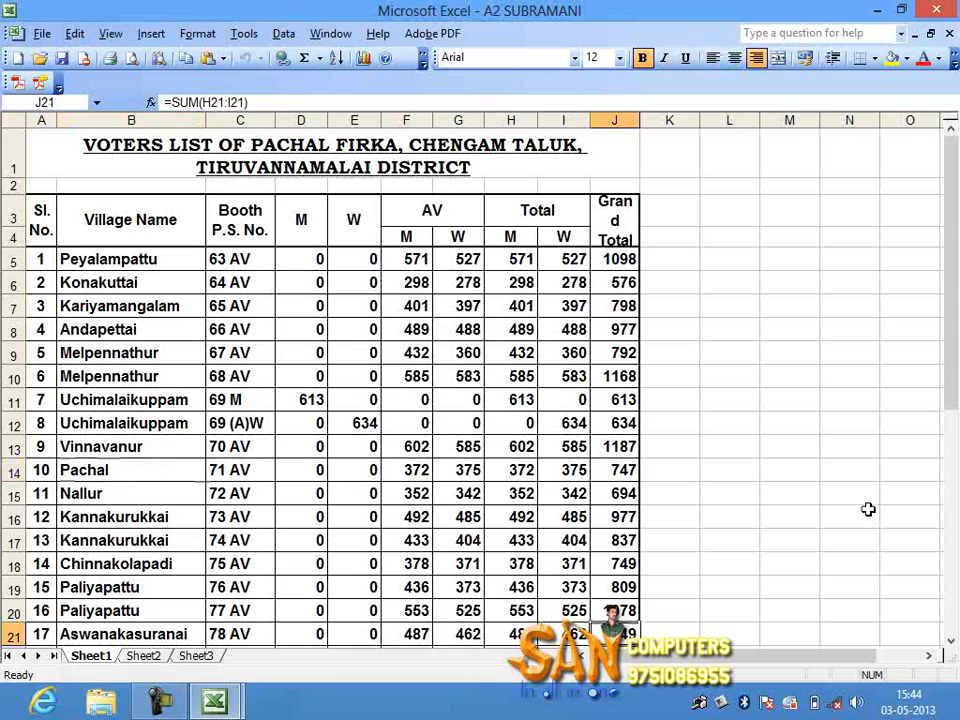
key(Down)
key(Down)
key(Down)
key(Down)
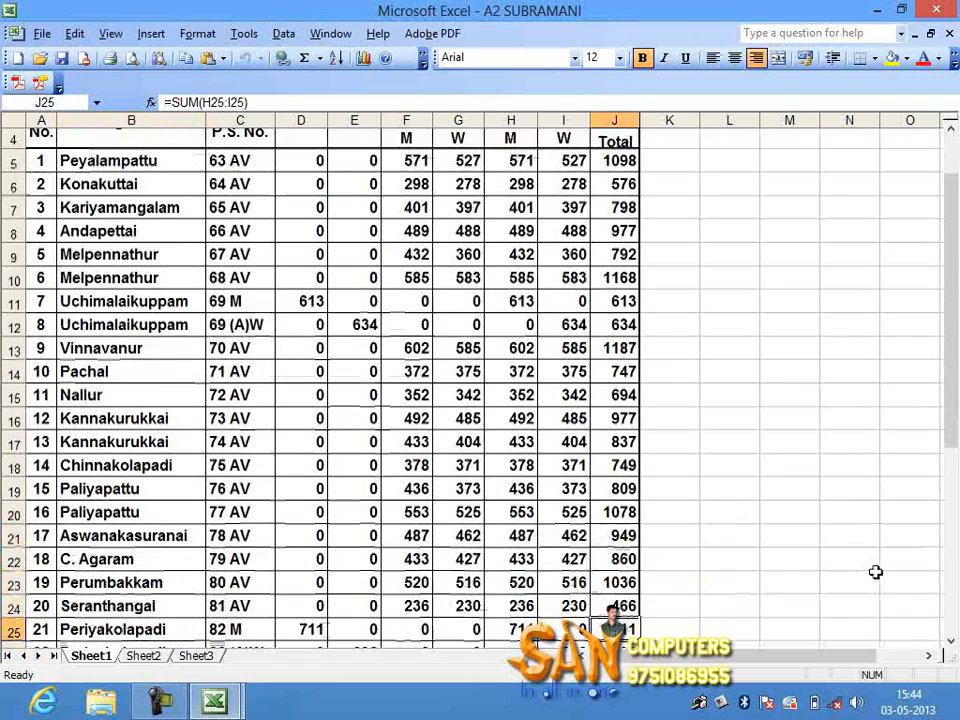
key(Down)
key(Down)
key(Down)
key(Down)
key(Down)
key(Down)
key(Down)
key(Down)
key(Down)
key(Down)
key(Down)
key(Down)
key(Down)
key(Down)
key(Down)
key(Down)
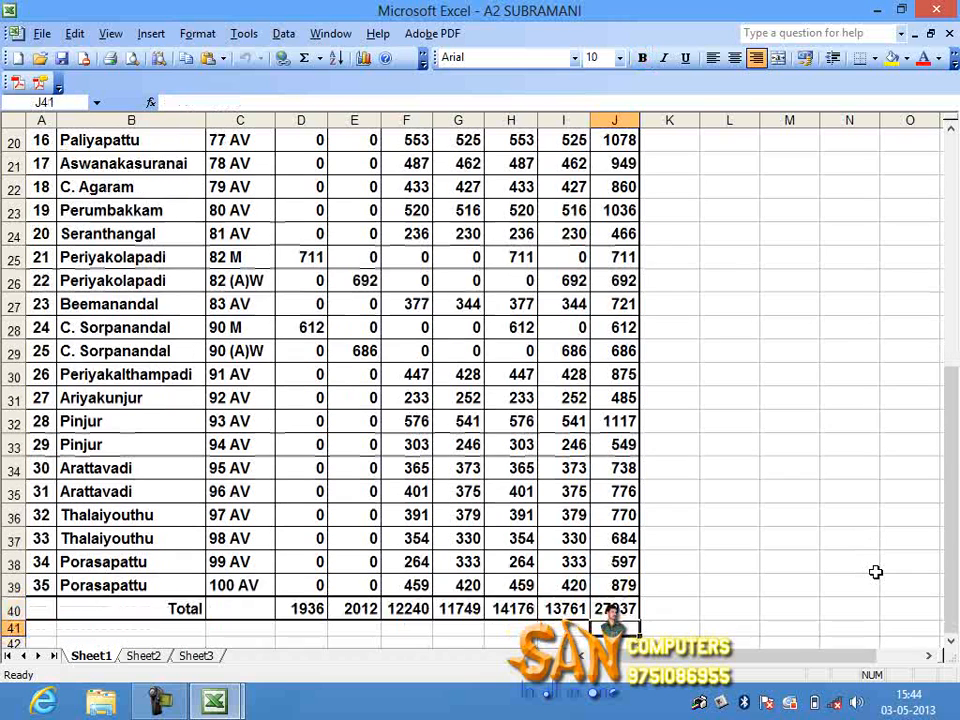
key(Up)
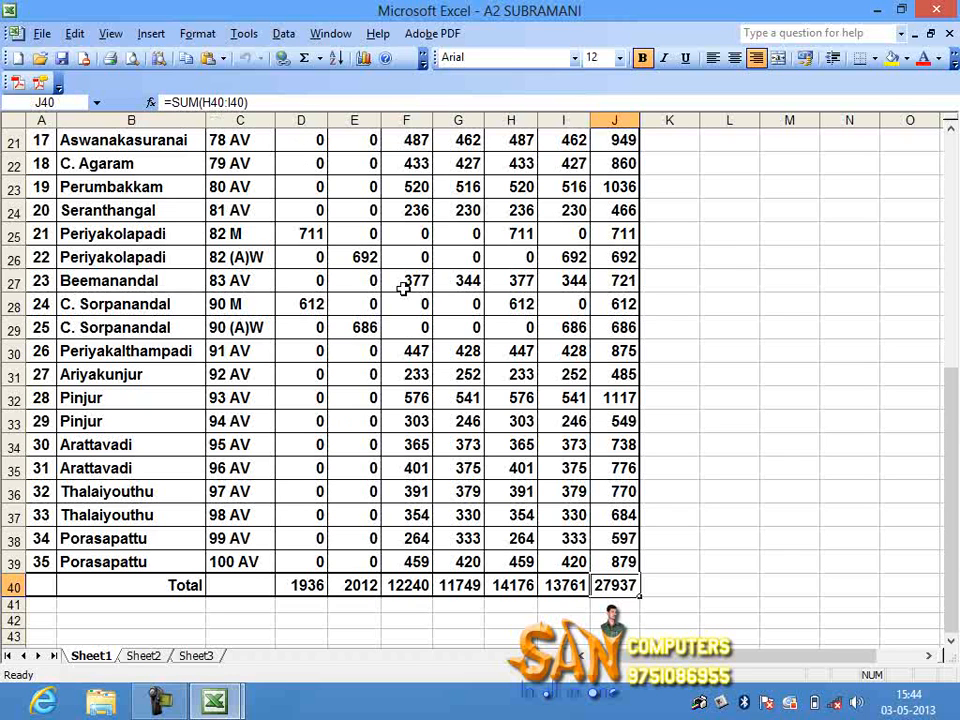
Step: Inspect the formulas in the Total row, cell by cell from I40 back to E40
click(573, 590)
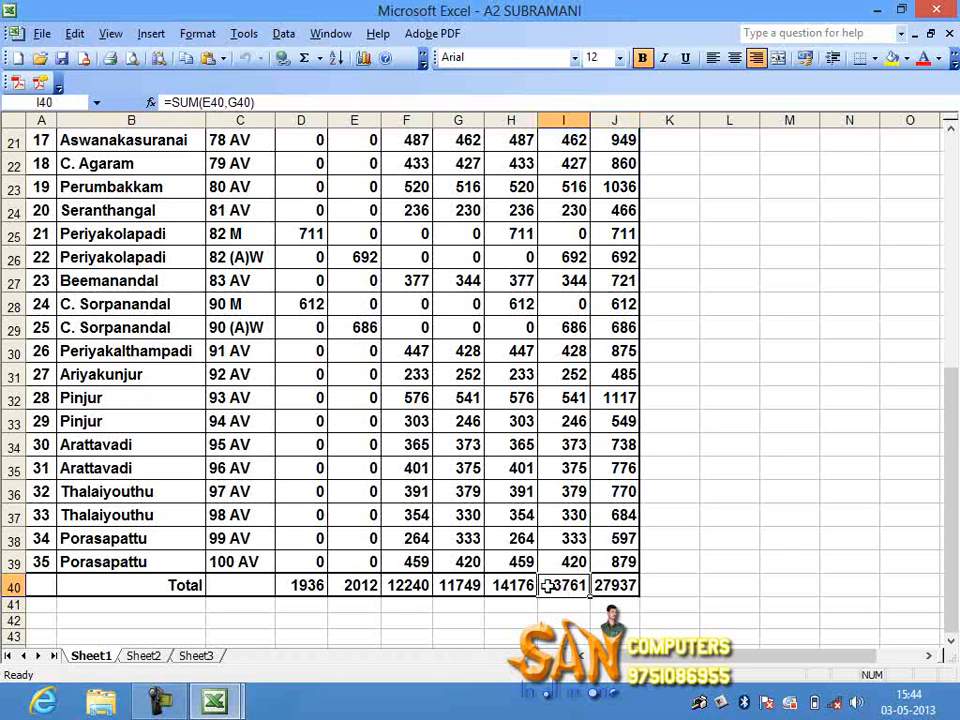
click(515, 588)
click(452, 588)
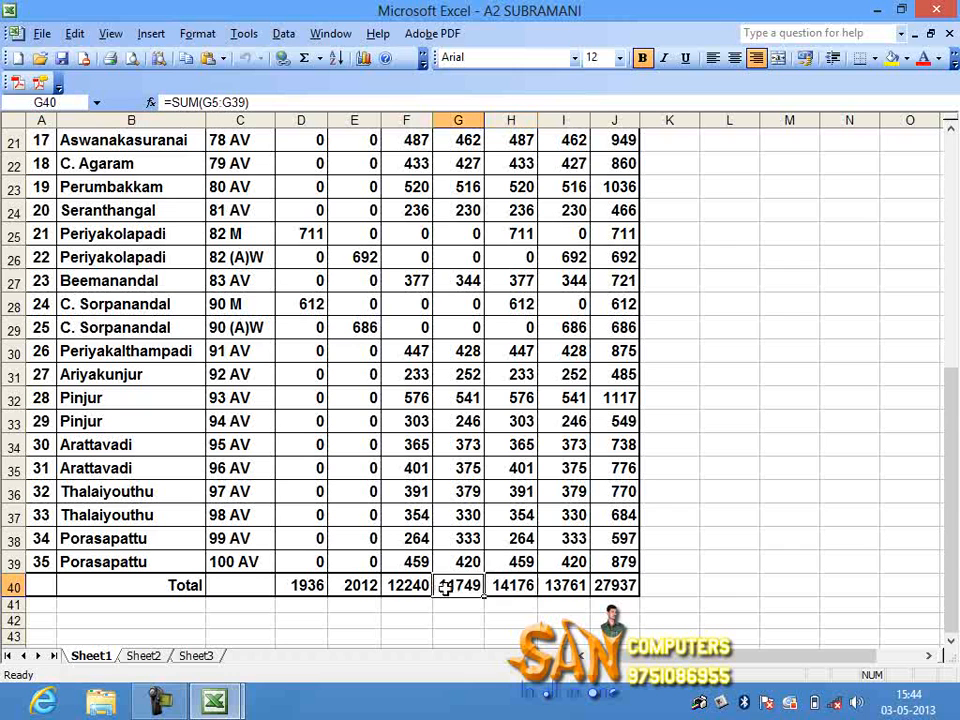
click(411, 586)
click(364, 588)
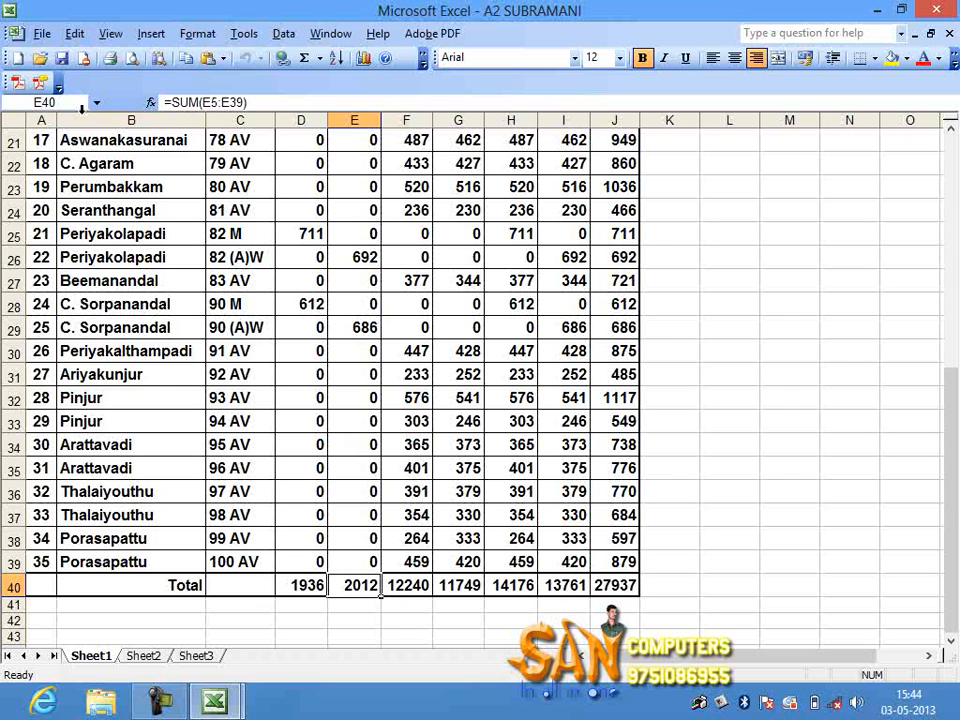
Step: Open the workbook CHENGAM FIRE STATION from the XLS folder
click(40, 57)
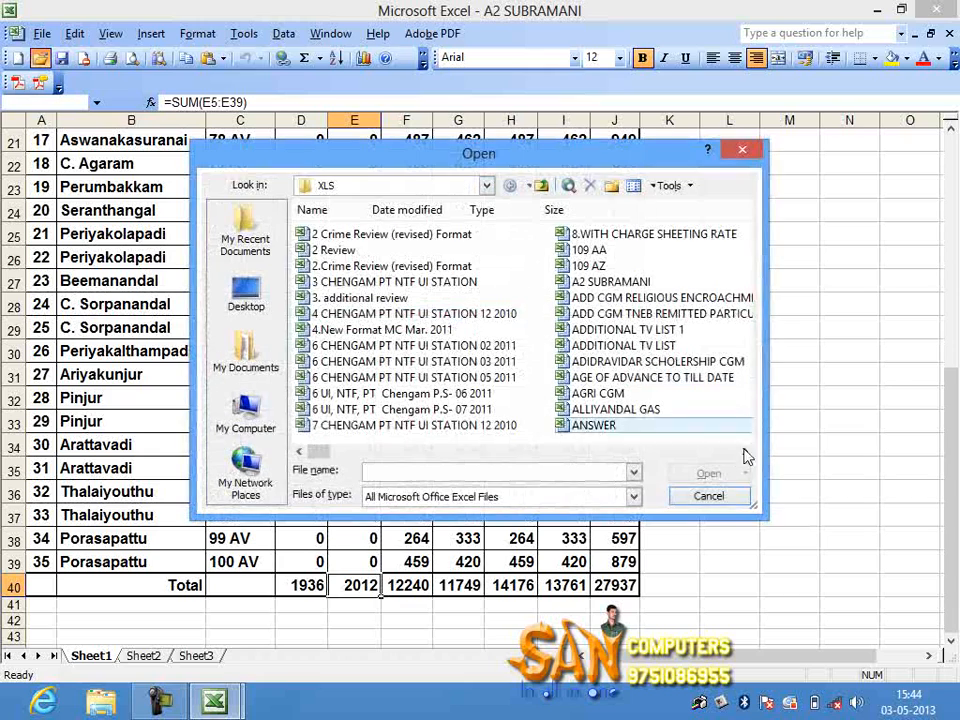
click(715, 452)
click(715, 452)
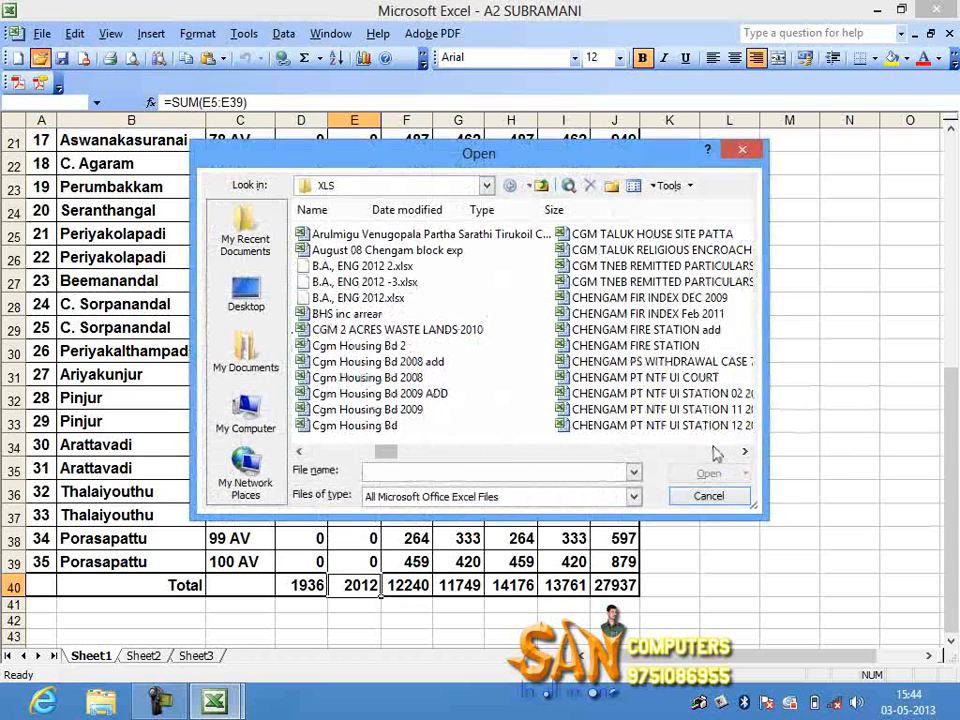
double_click(635, 347)
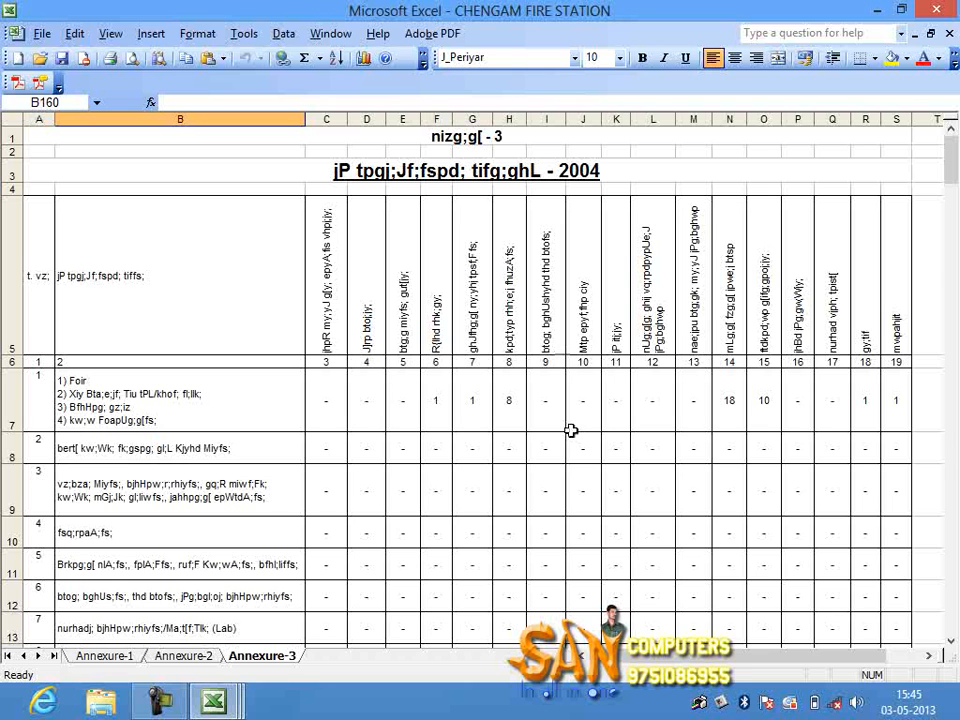
Step: Change the font of the whole table on the Annexure-3 sheet to Baamini
click(203, 513)
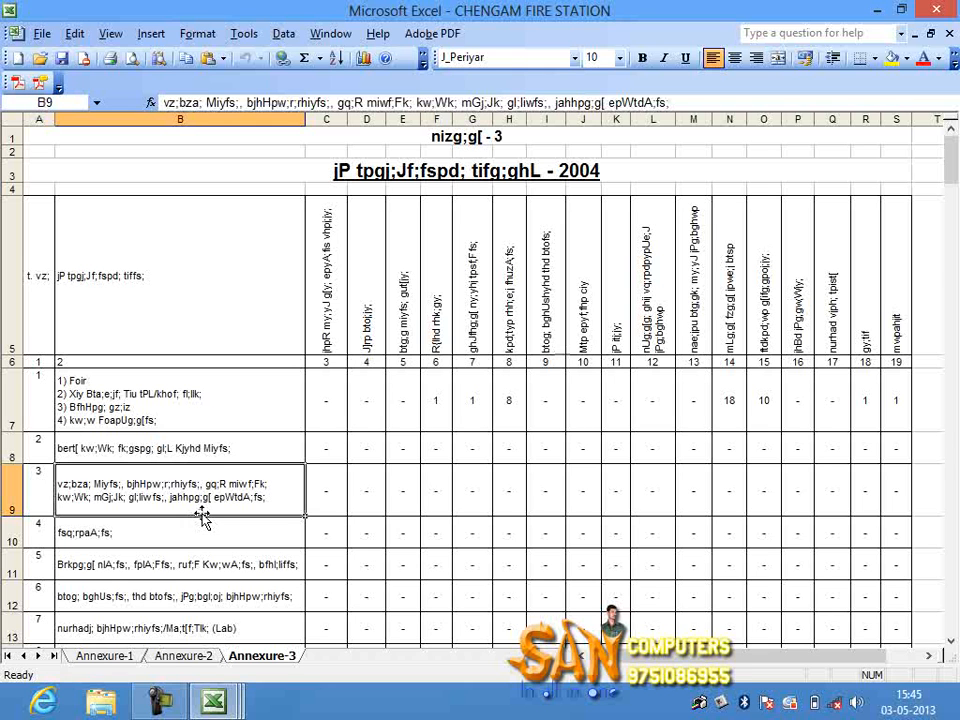
key(ctrl+a)
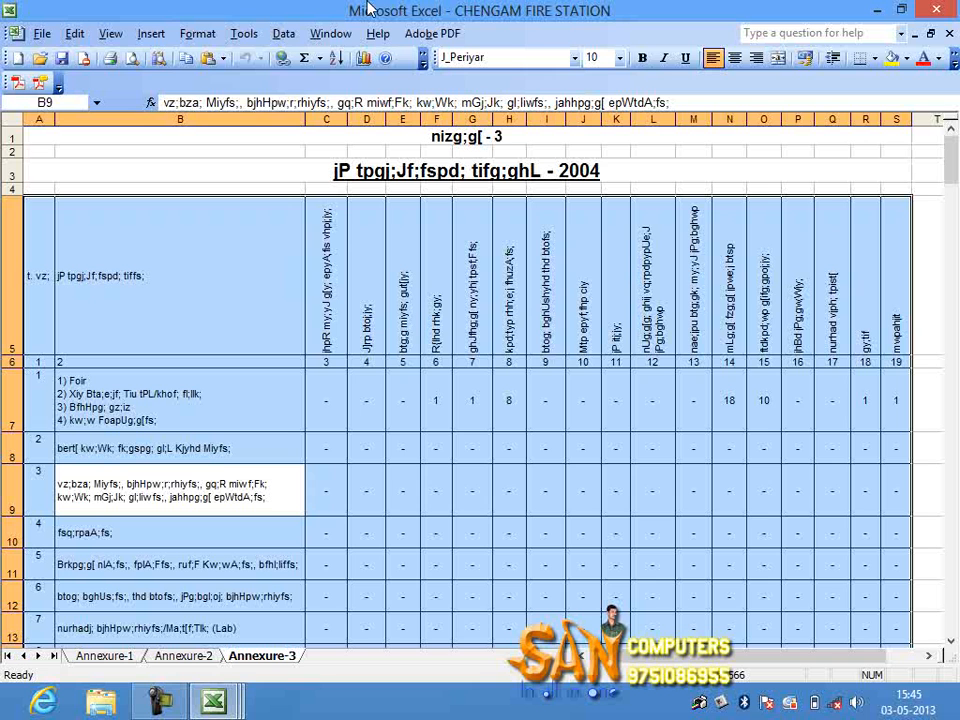
click(574, 57)
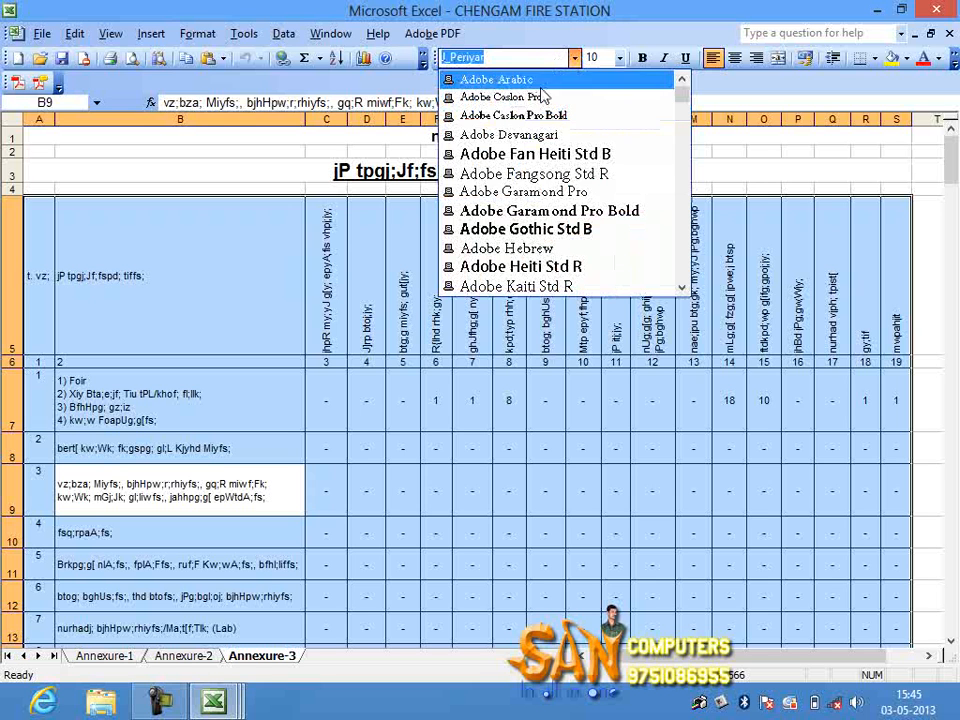
text(Baamini)
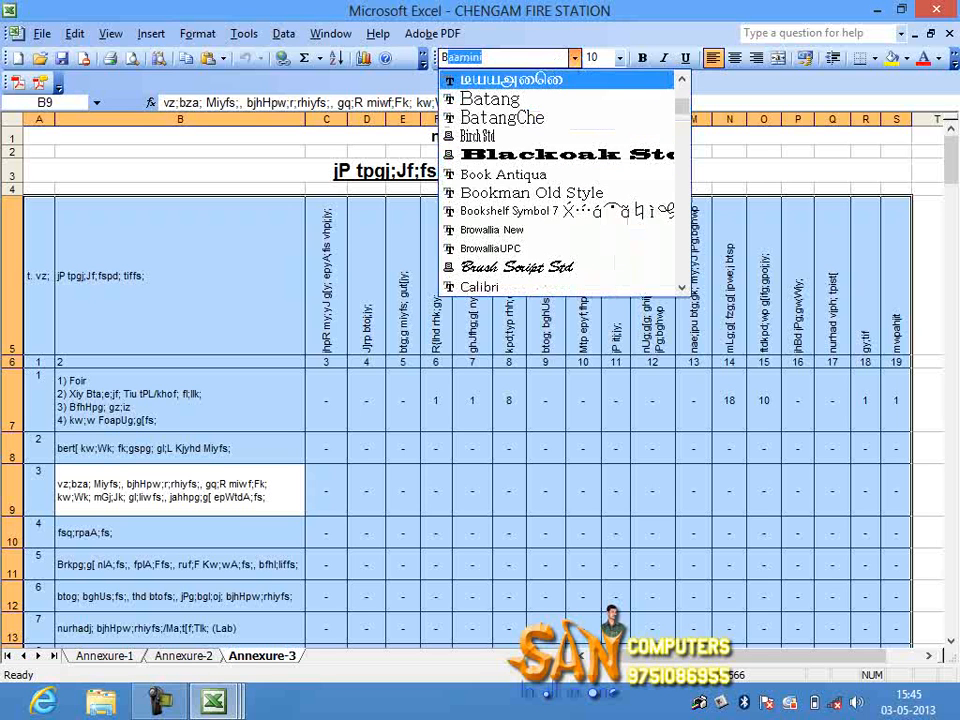
click(563, 80)
click(501, 336)
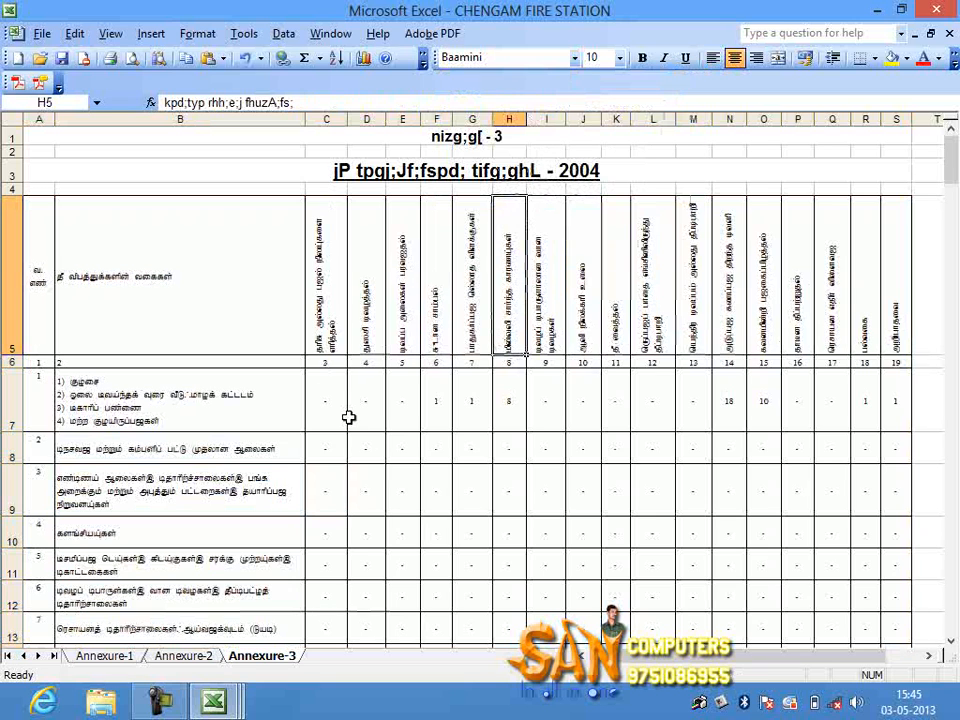
Step: Change the font of the 2004 title in row 3 of Annexure-3 to Baamini
ctrl+scroll(348, 417, up, 3)
ctrl+scroll(348, 417, down, 4)
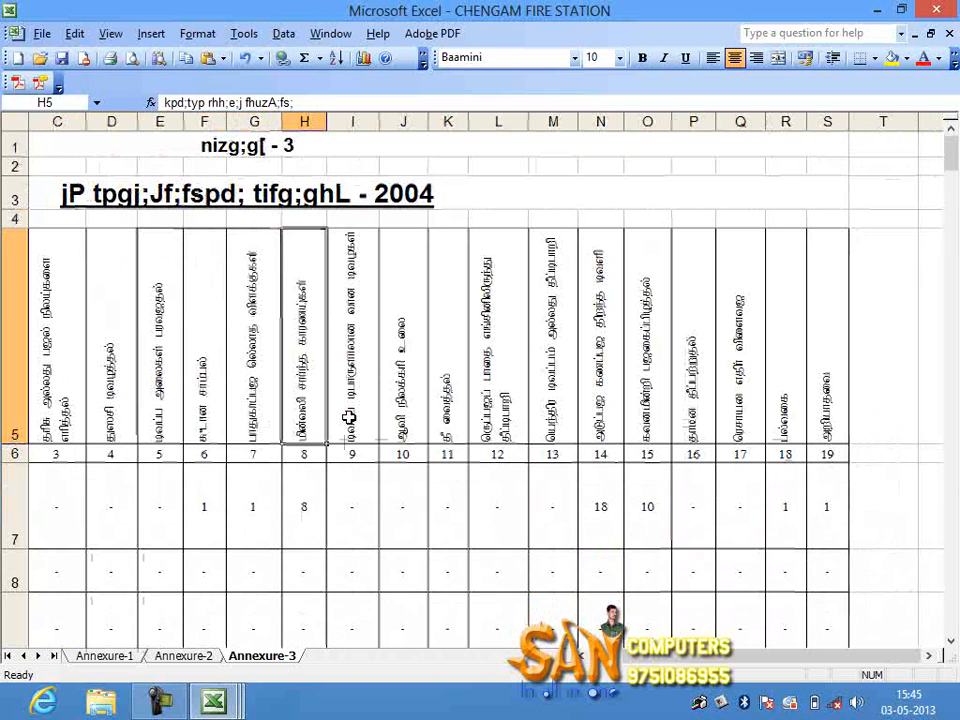
click(303, 194)
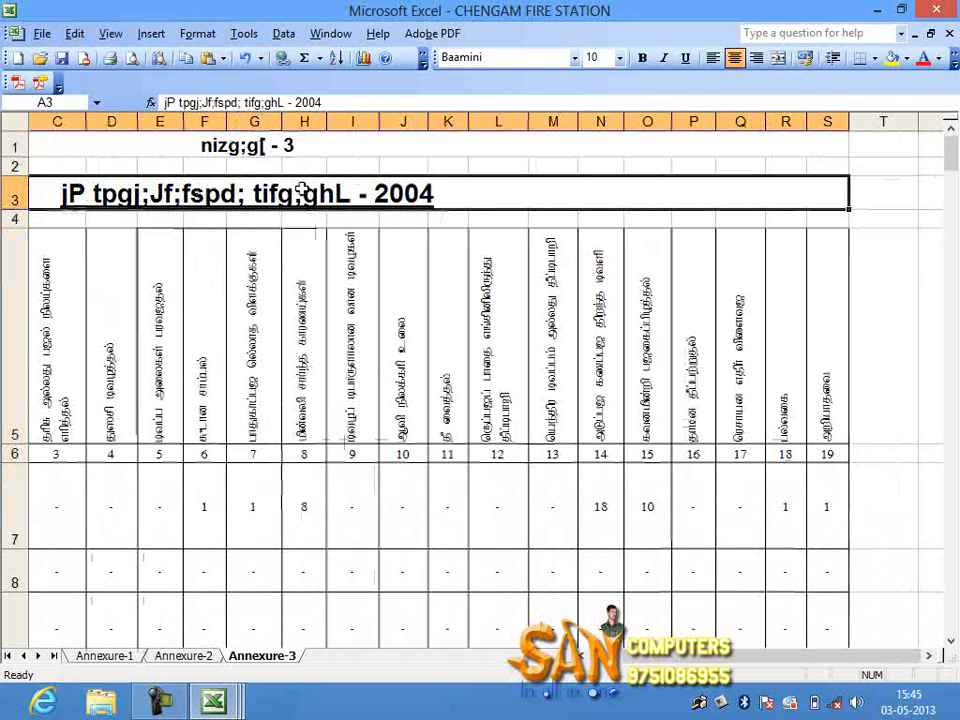
click(574, 58)
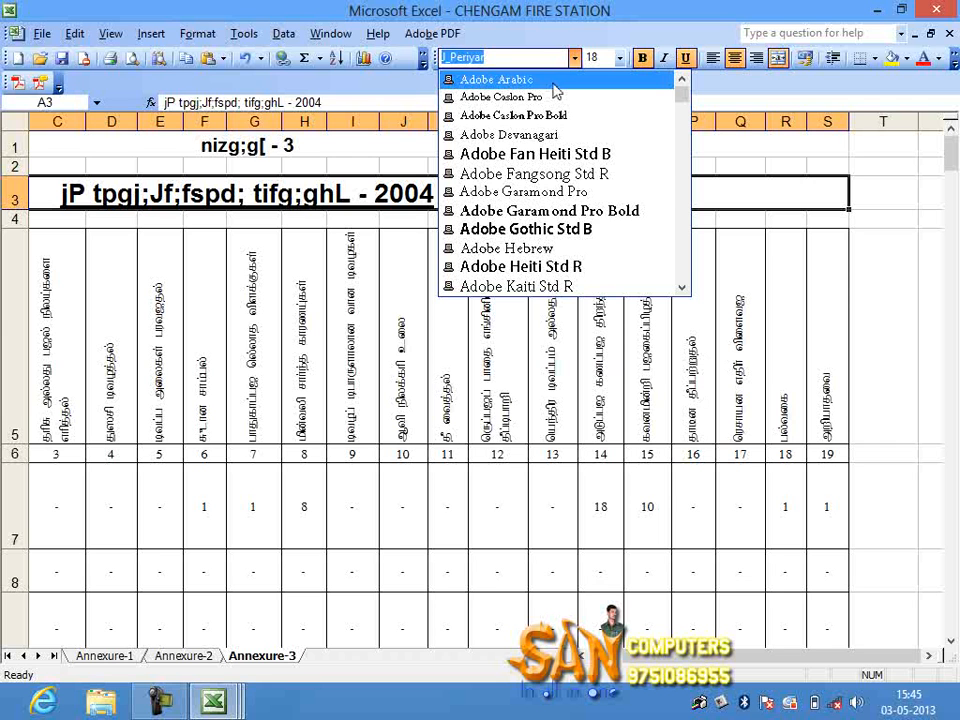
text(Baamini)
key(Return)
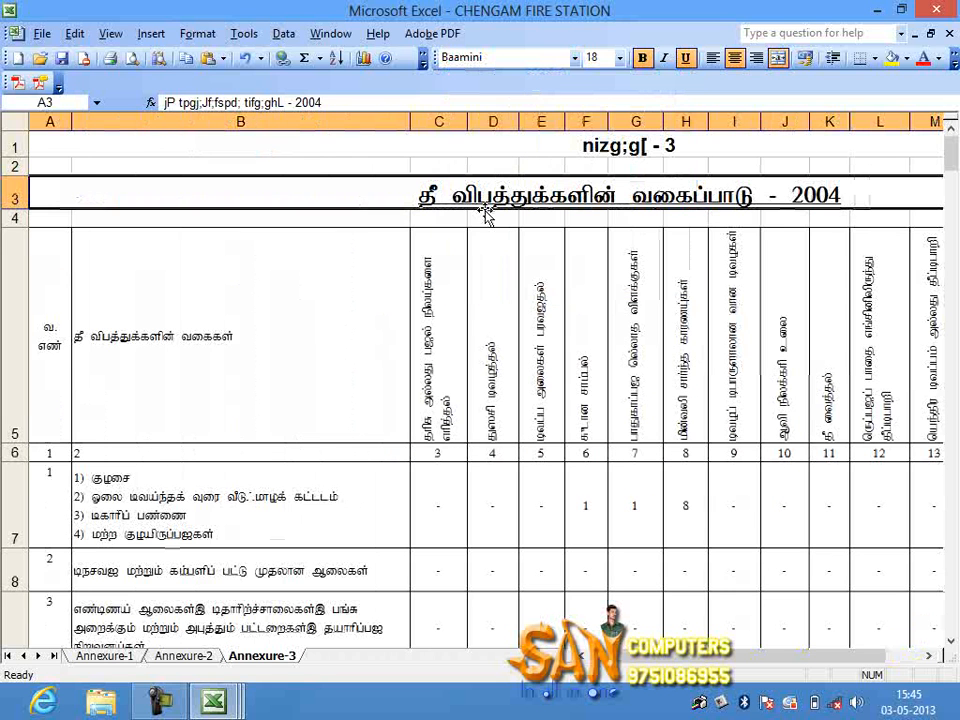
Step: Review the Baamini-formatted table on the Annexure-3 sheet, from its header row down through the entries in column B
click(366, 290)
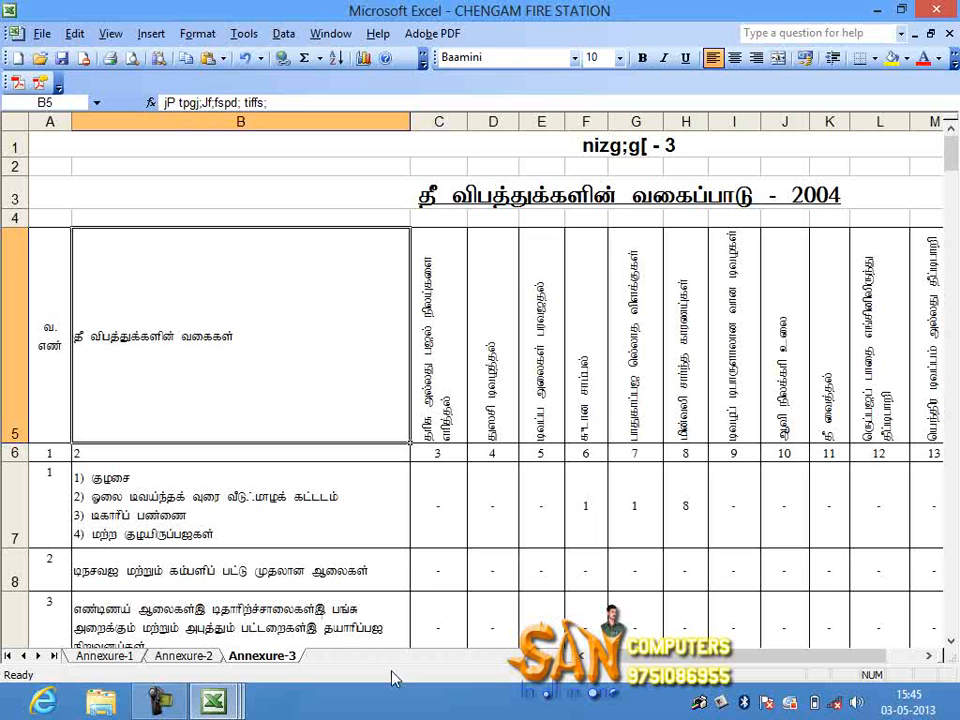
click(195, 452)
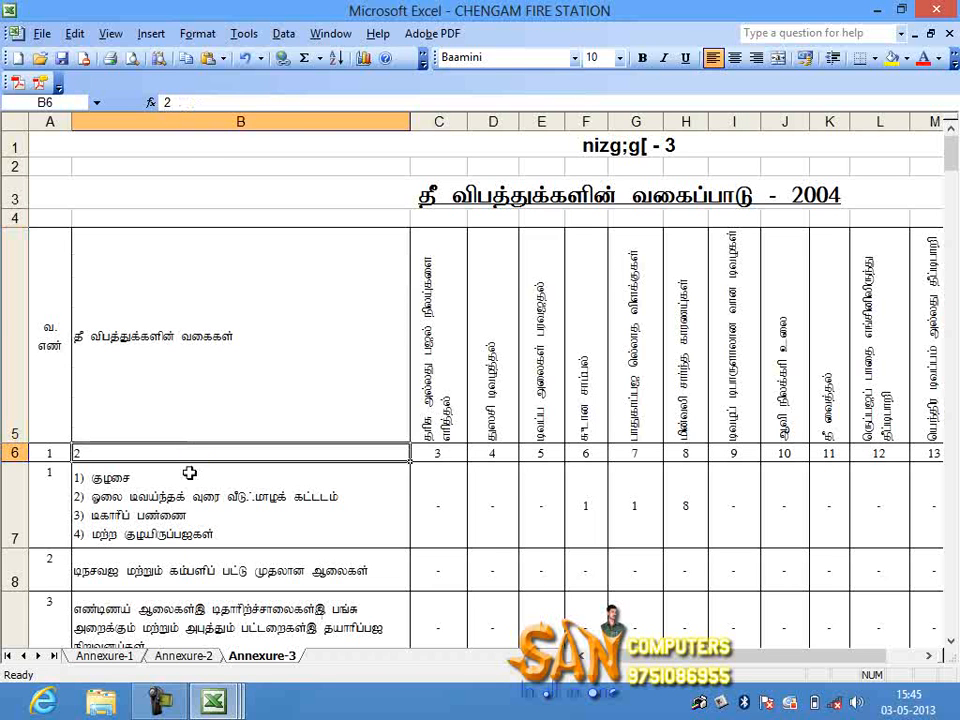
click(189, 473)
scroll(189, 473, down, 6)
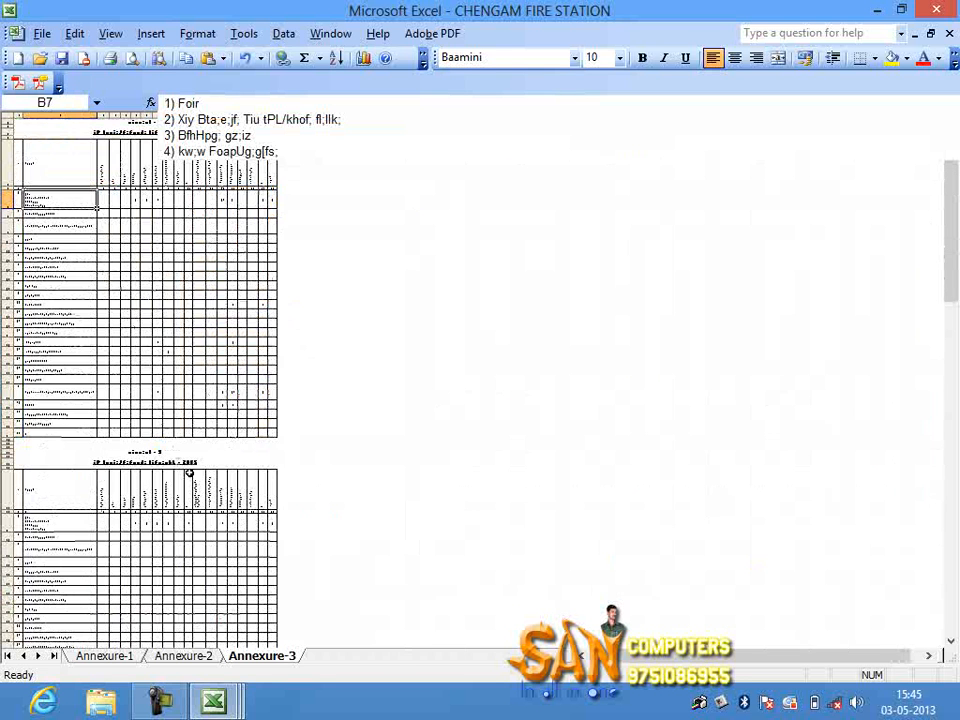
scroll(189, 473, up, 3)
scroll(189, 473, down, 2)
scroll(189, 473, down, 2)
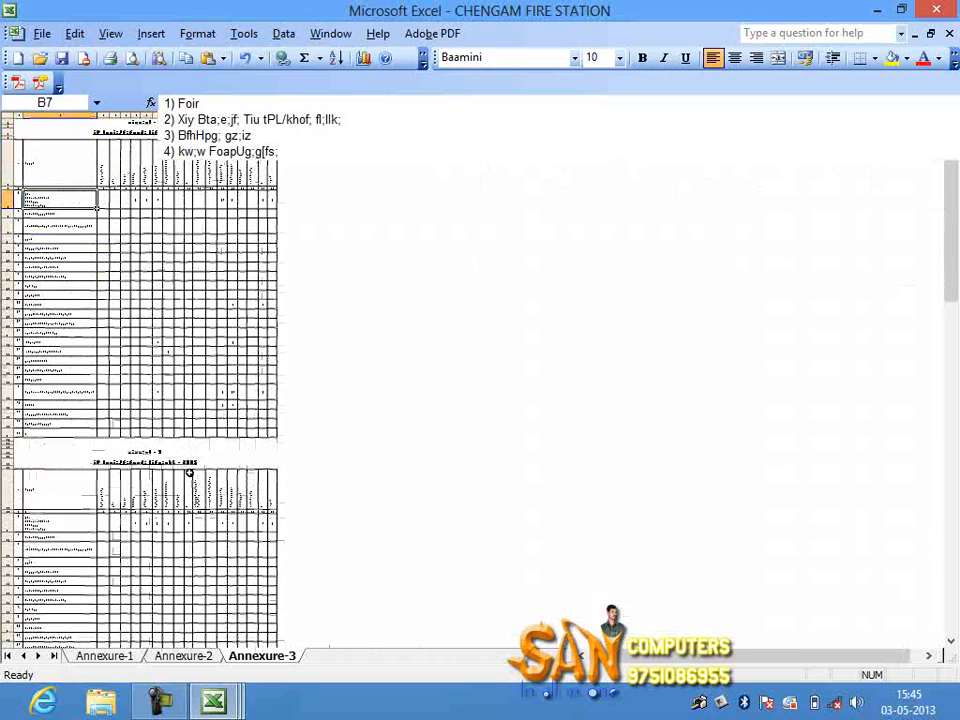
scroll(189, 473, up, 3)
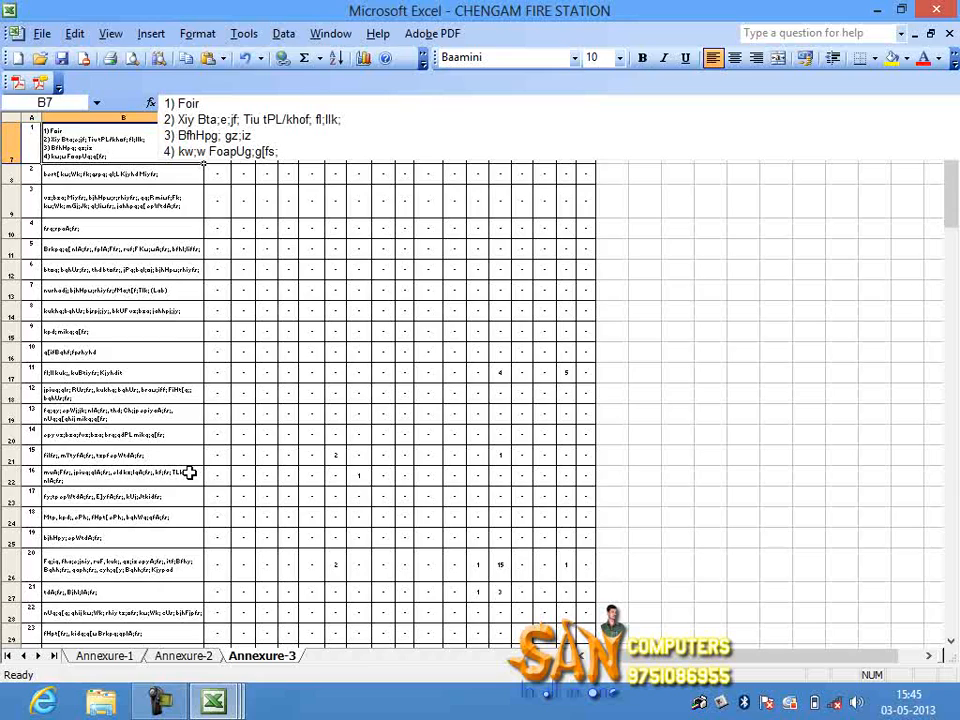
scroll(189, 473, up, 5)
scroll(189, 473, down, 1)
scroll(189, 473, down, 3)
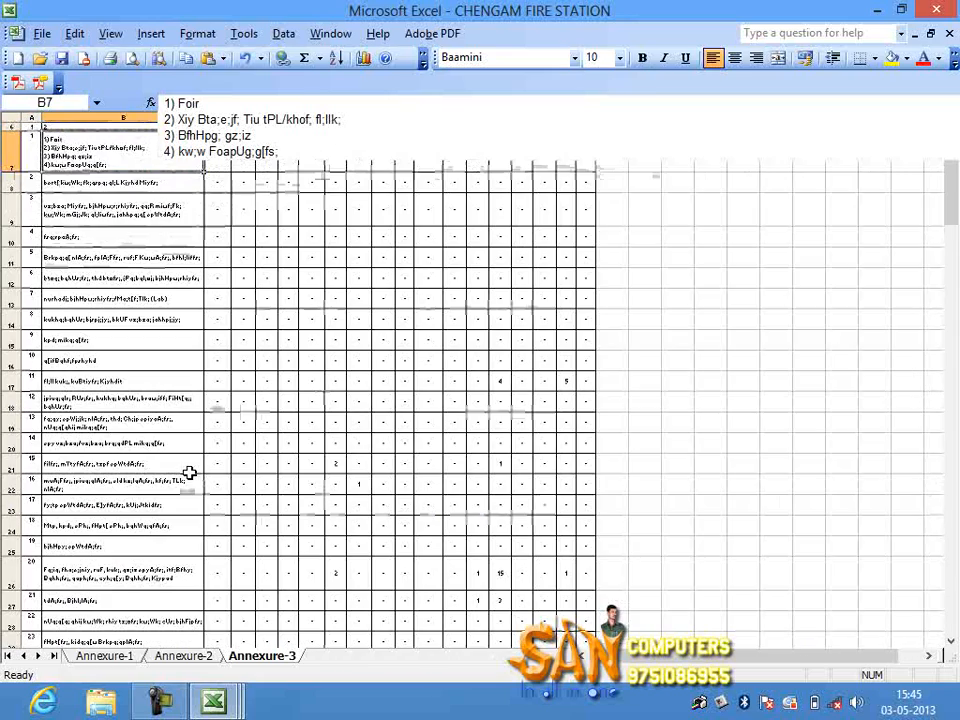
Step: Close all open workbooks, discarding the changes to CHENGAM FIRE STATION, and create a new blank workbook
key(ctrl+w)
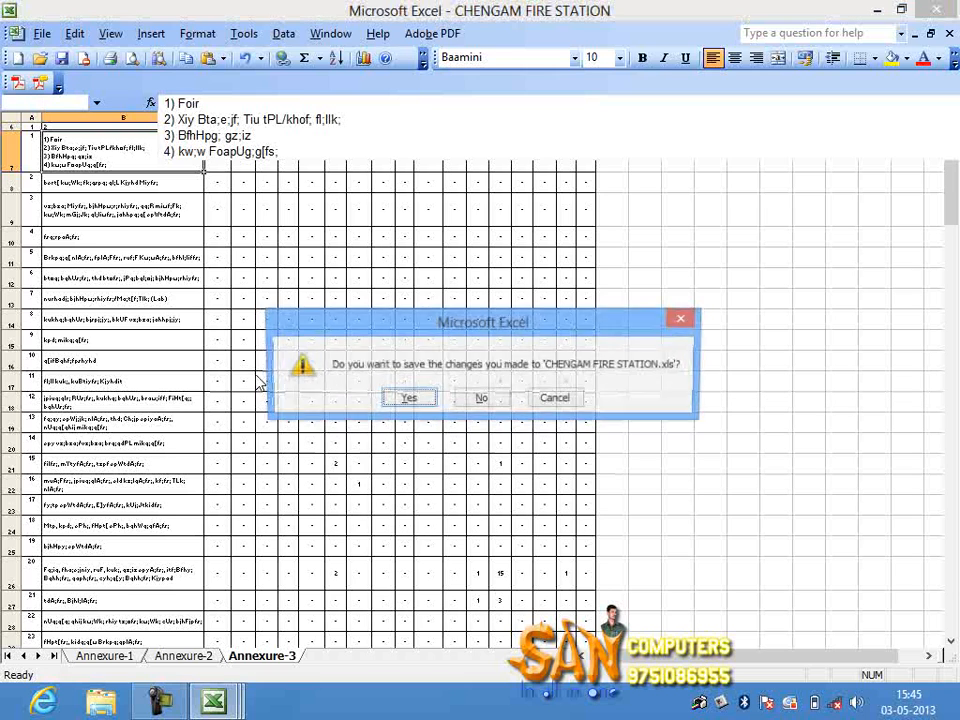
key(n)
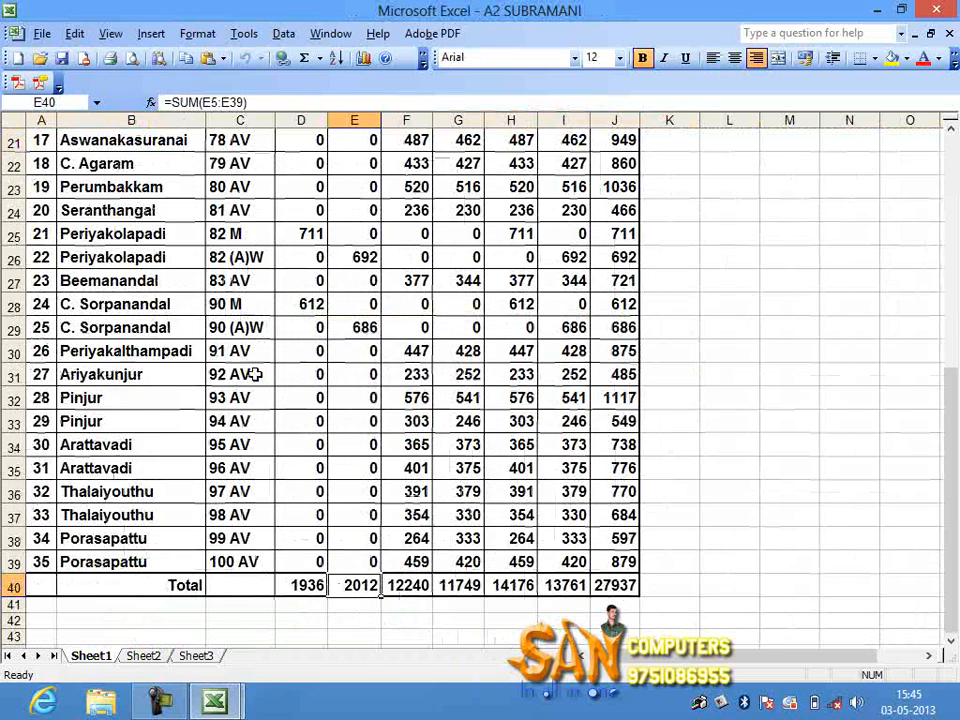
key(ctrl+w)
key(ctrl+w)
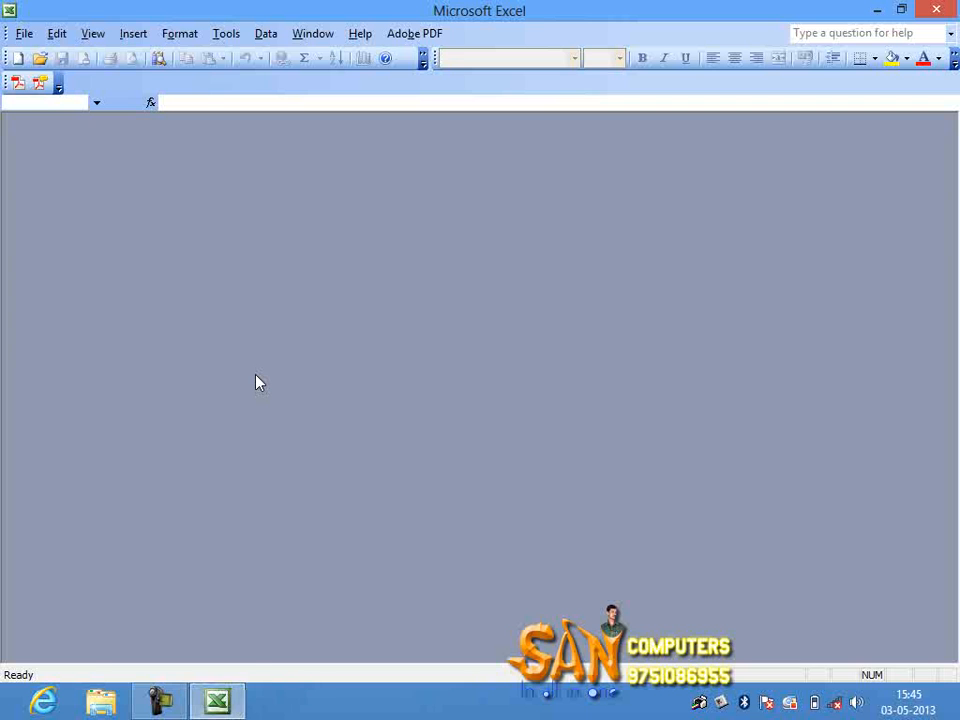
key(ctrl+n)
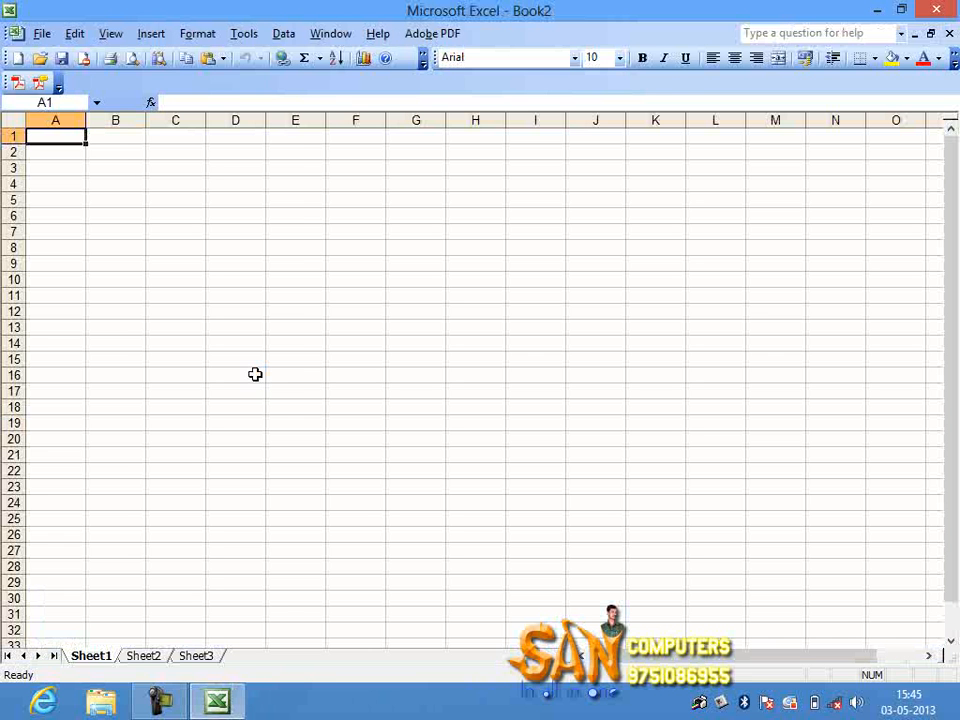
click(41, 34)
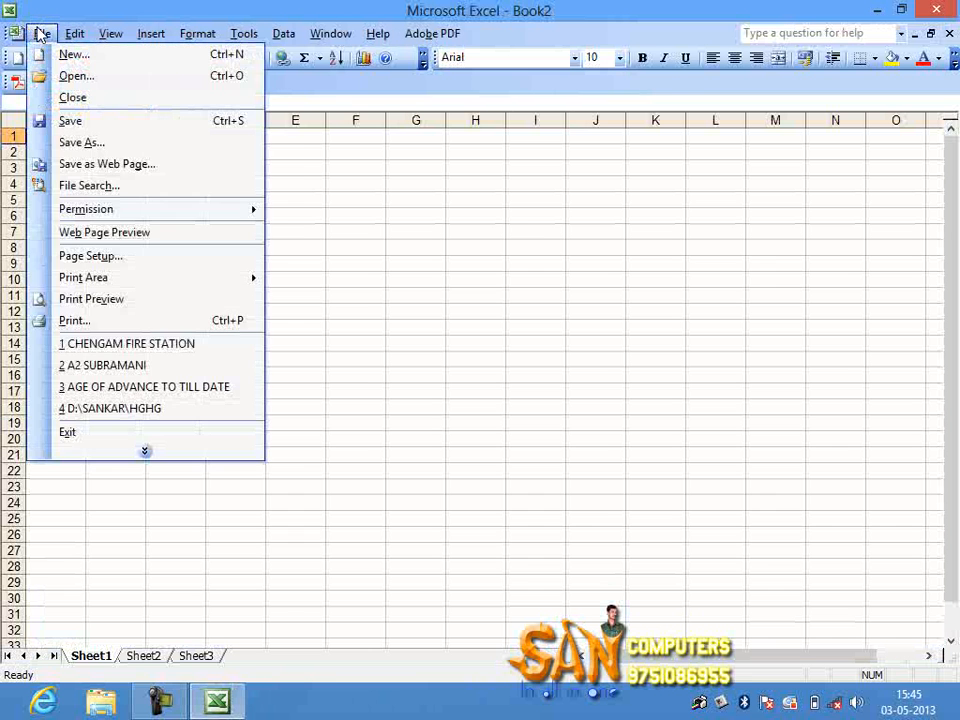
click(146, 451)
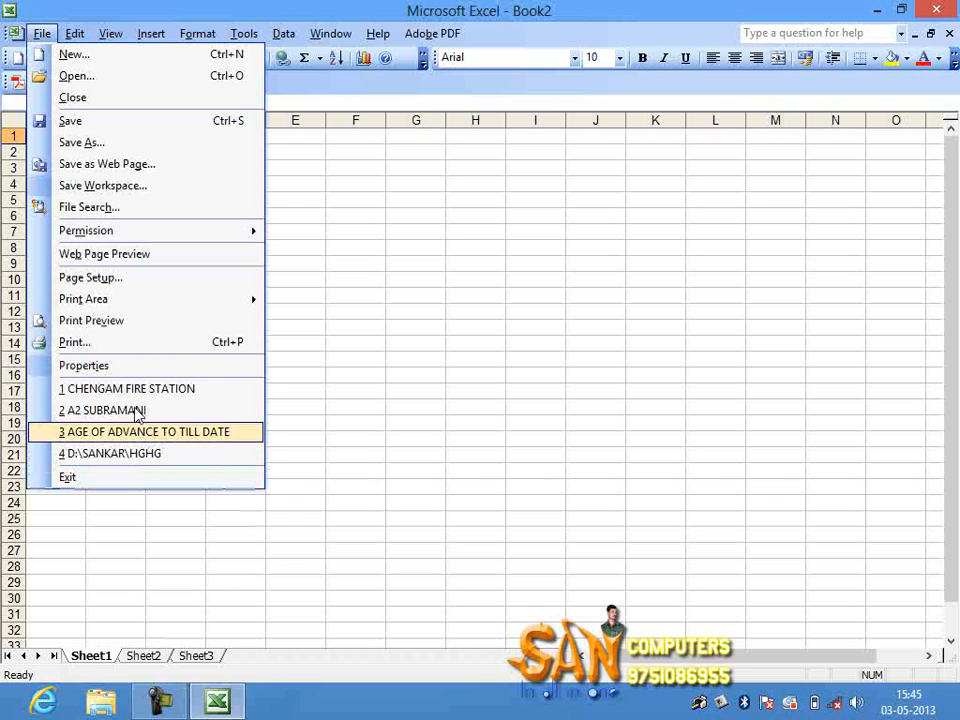
click(140, 346)
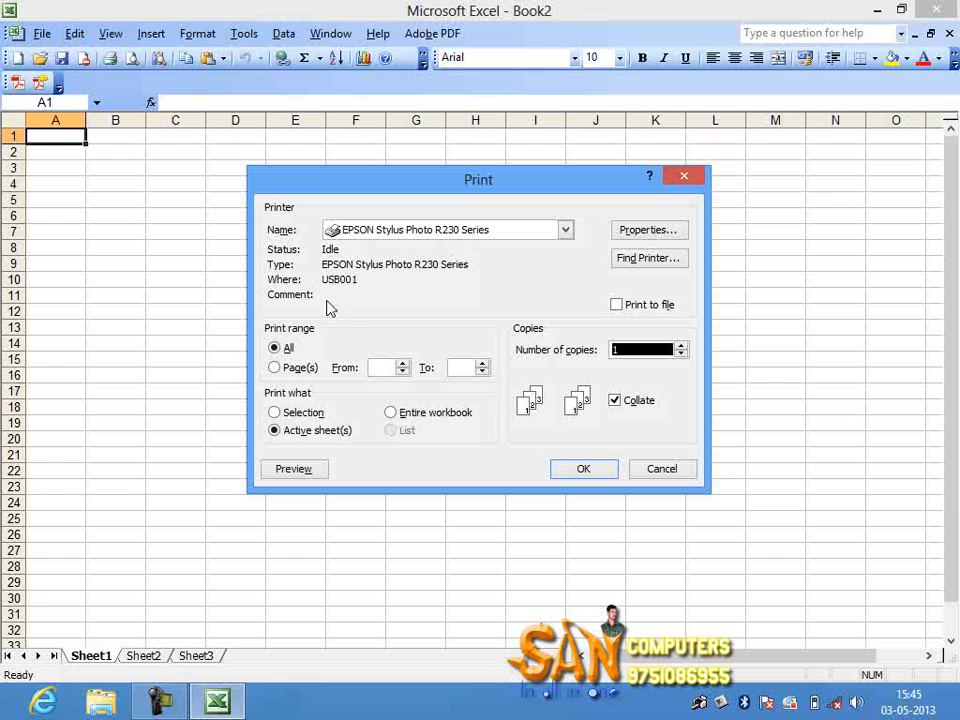
click(684, 180)
Step: In the new workbook's page setup, try the Landscape orientation and set the page back to Portrait
click(44, 36)
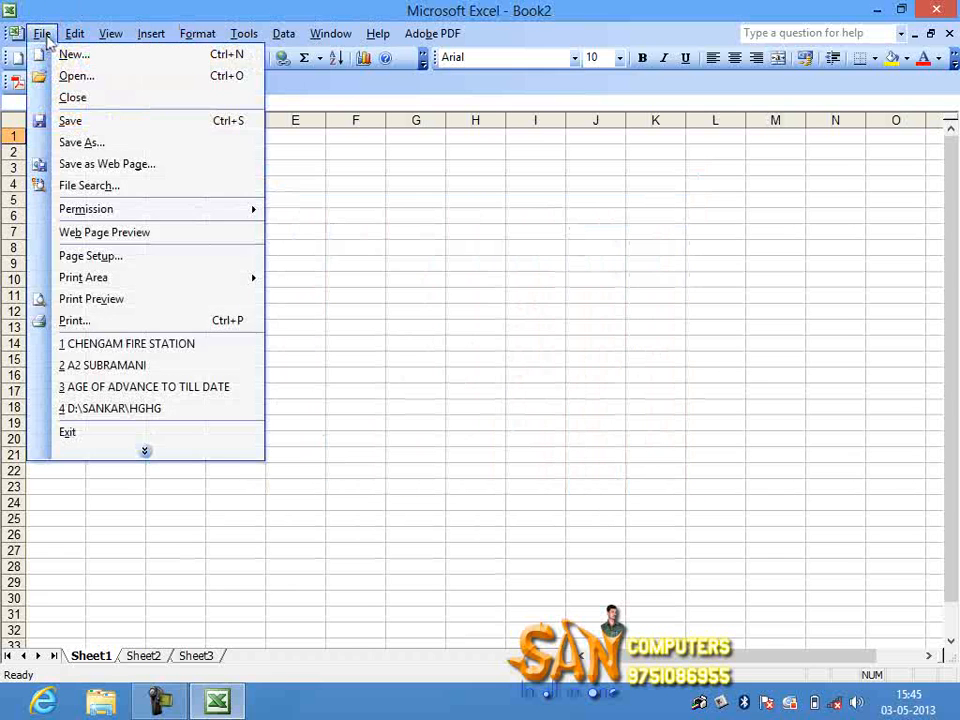
click(81, 258)
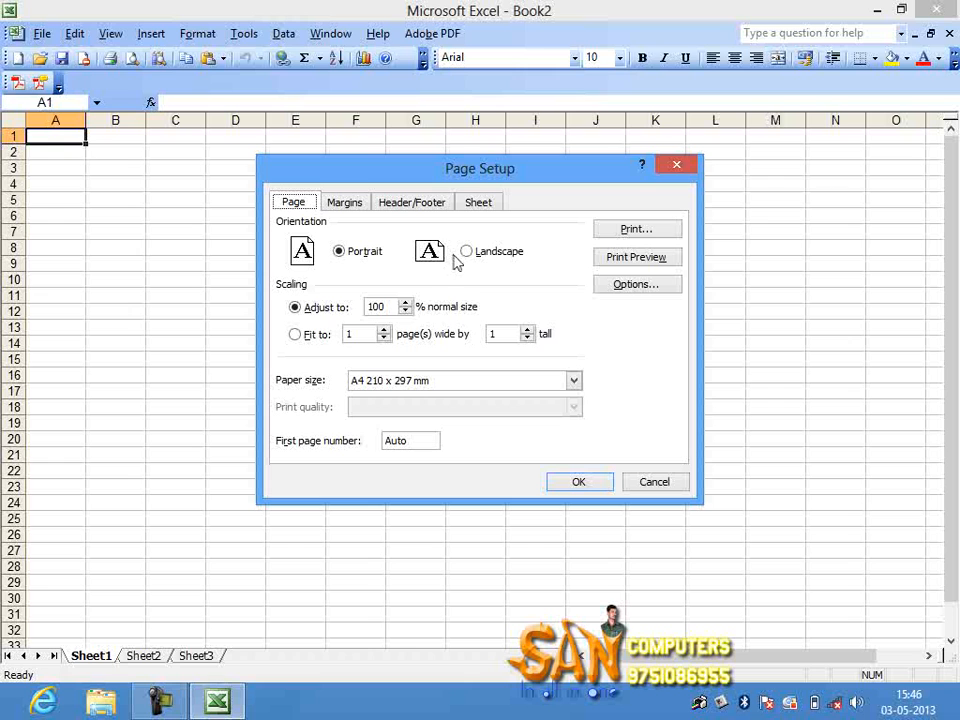
click(467, 252)
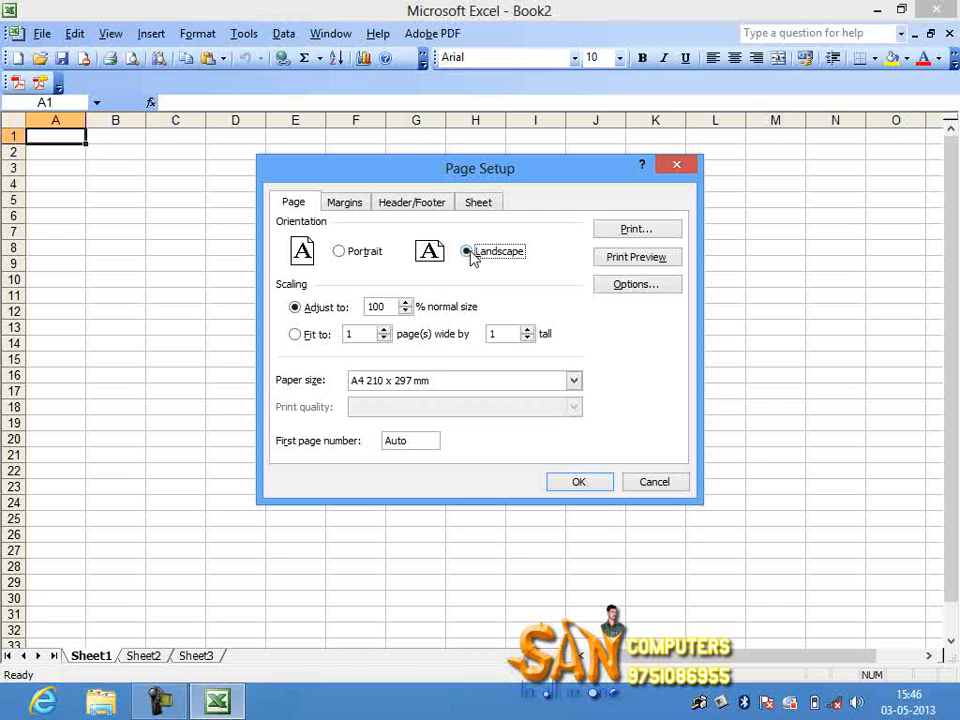
click(372, 252)
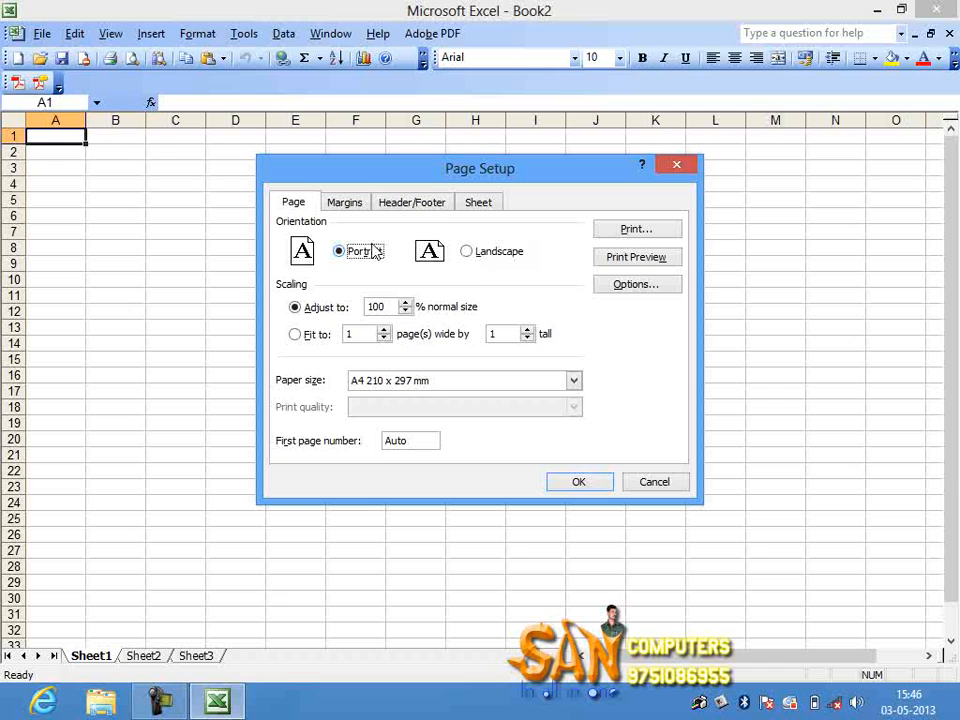
click(485, 254)
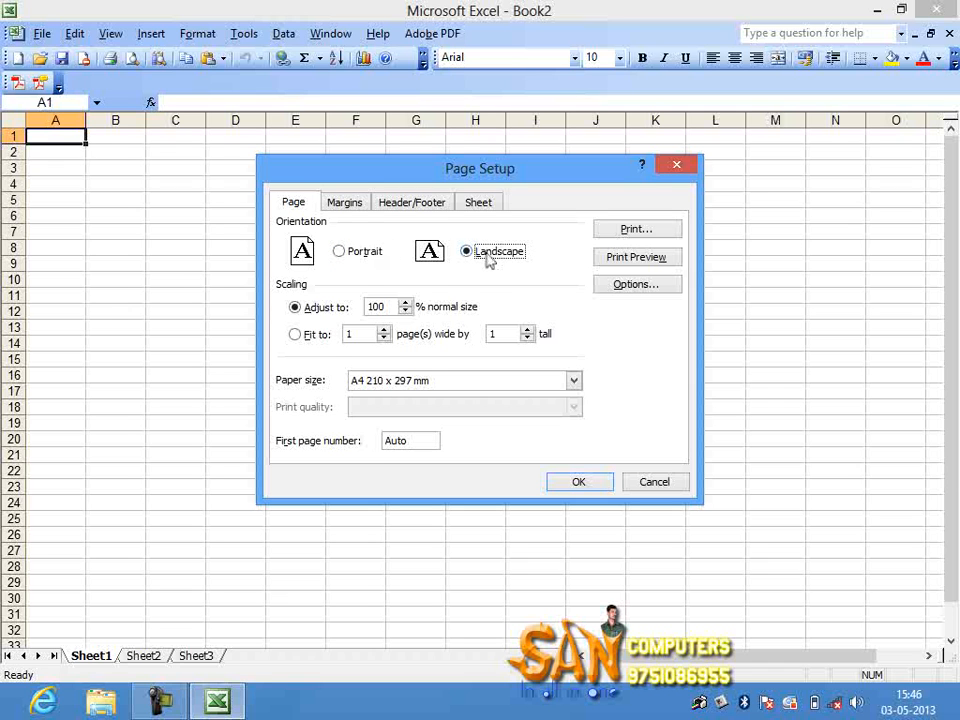
click(378, 255)
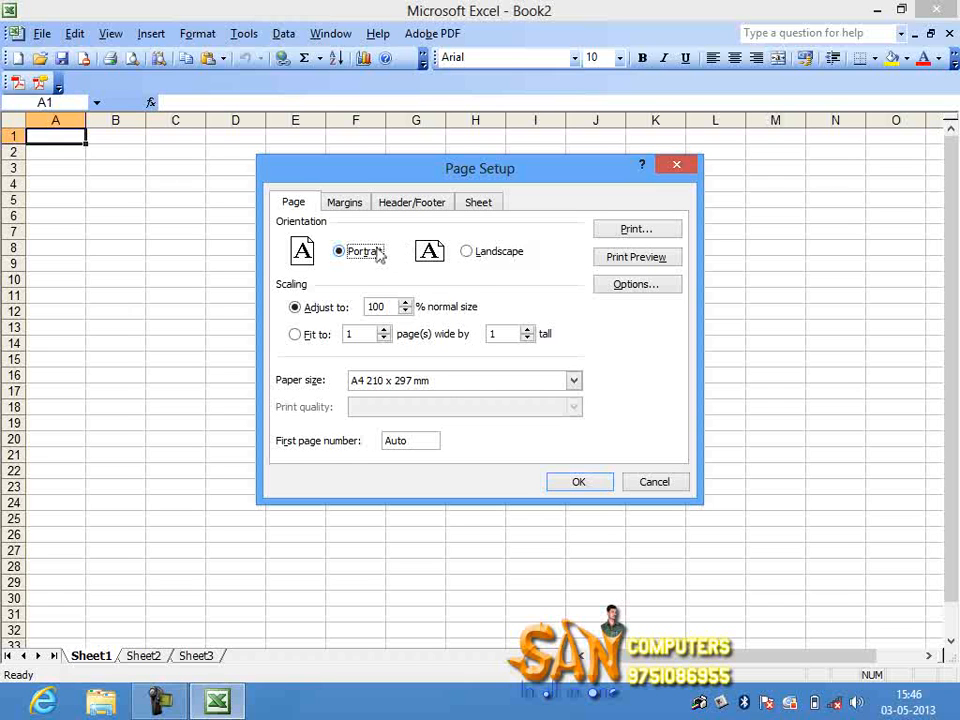
Step: Choose A4 210 x 297 mm as the paper size, check the margin settings, and apply the page setup
click(552, 380)
click(424, 390)
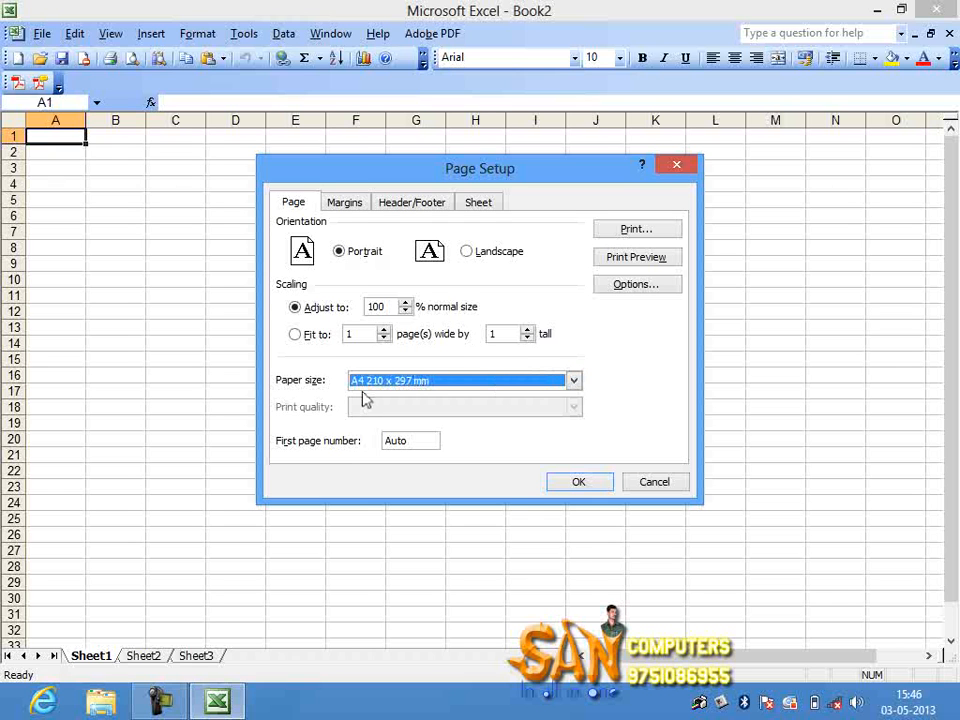
click(358, 204)
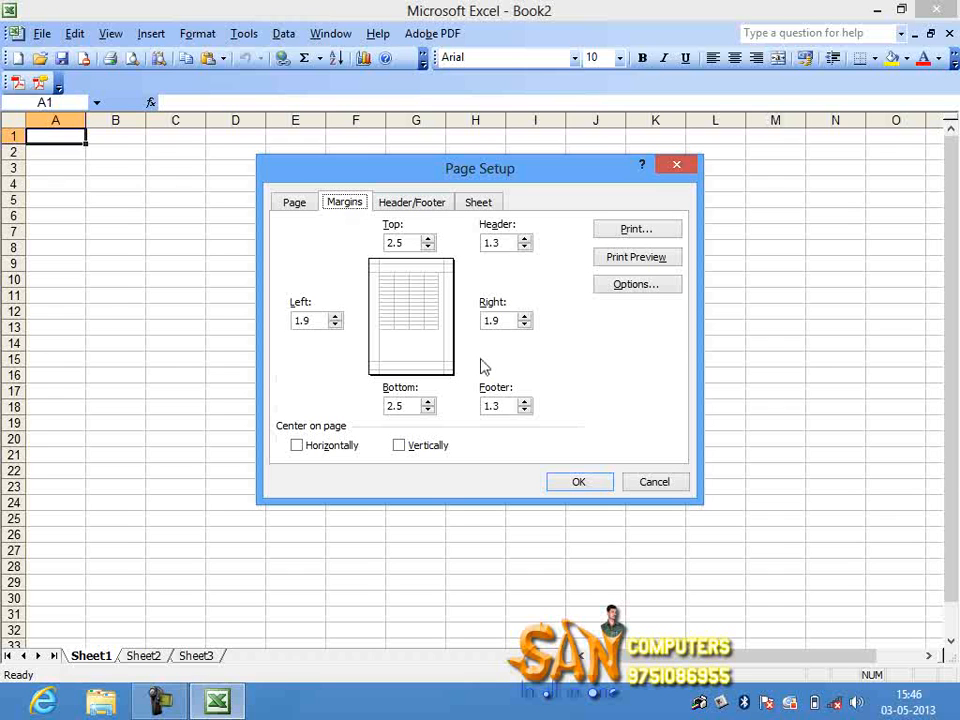
click(294, 203)
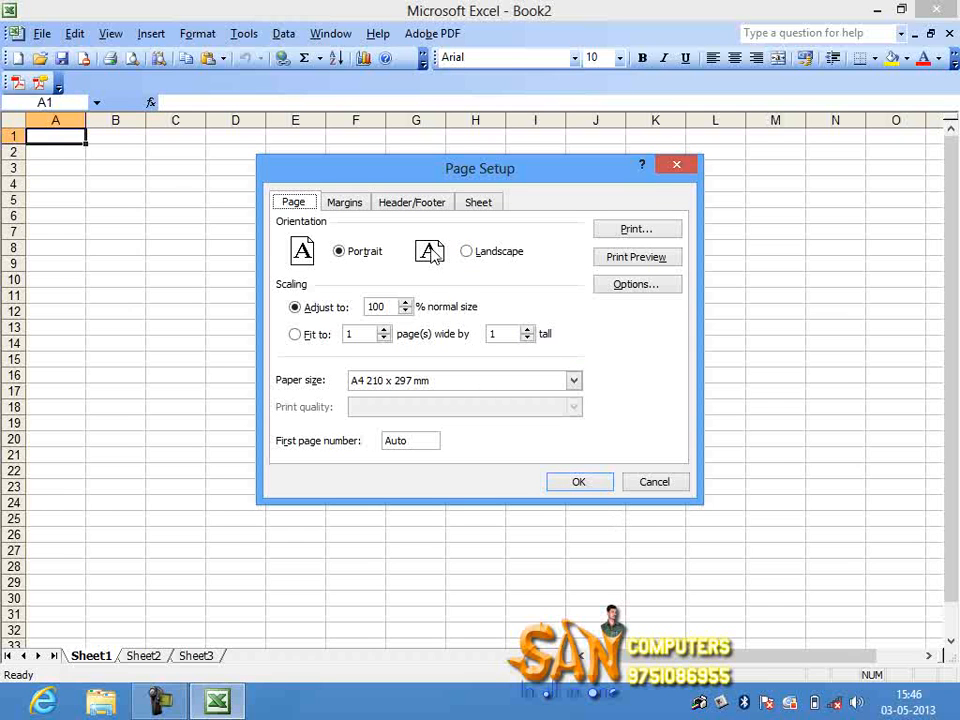
click(579, 484)
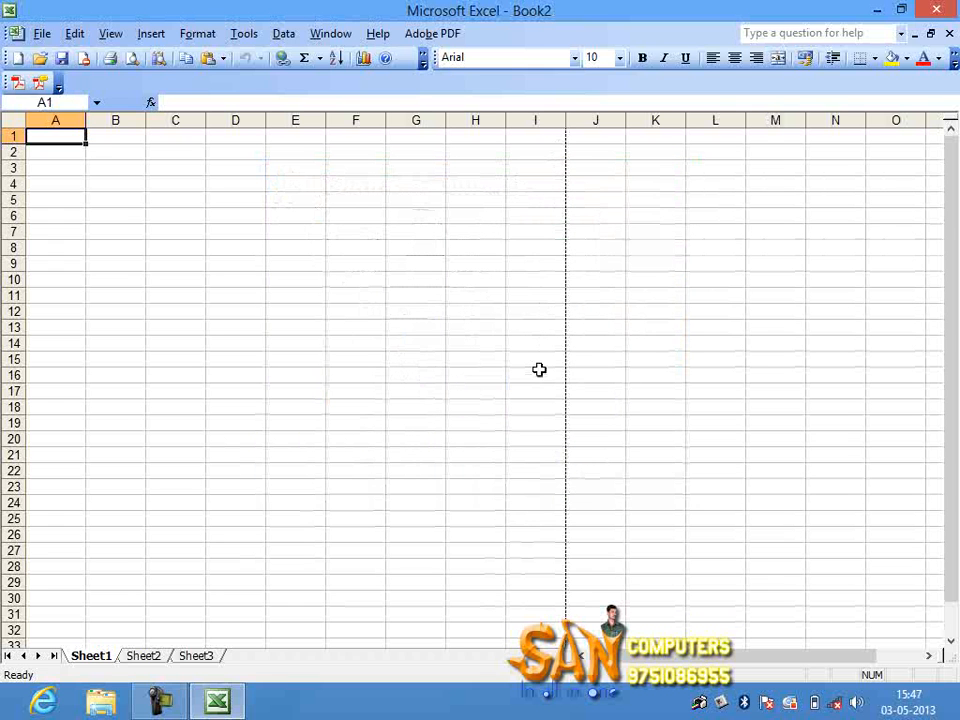
Step: Examine where the dashed page-break lines fall across the columns and rows of Sheet1
scroll(539, 370, down, 9)
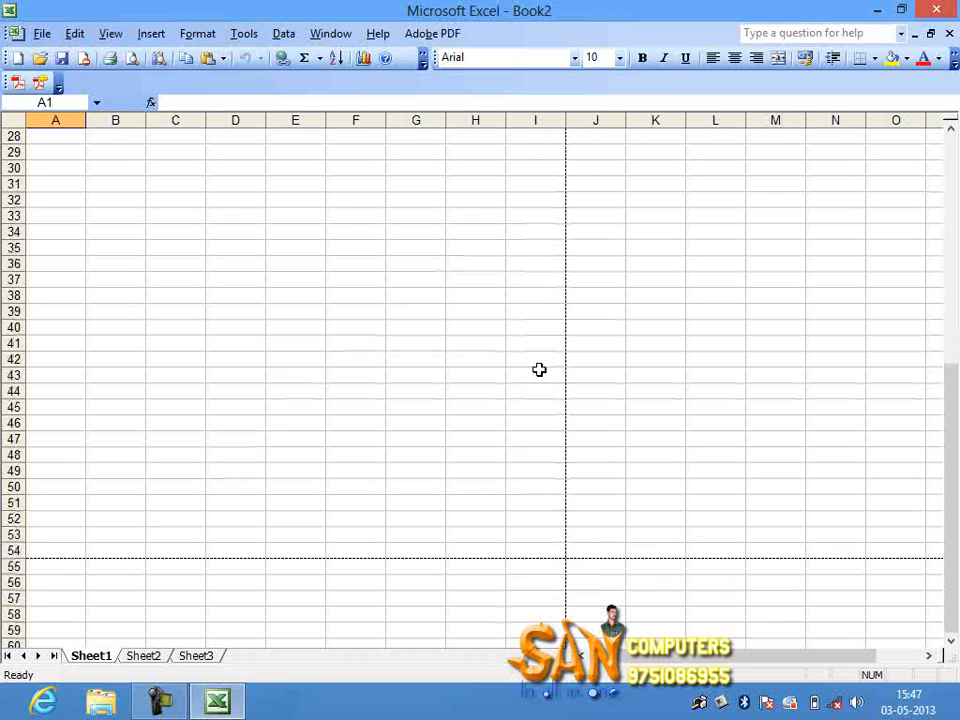
scroll(539, 370, down, 1)
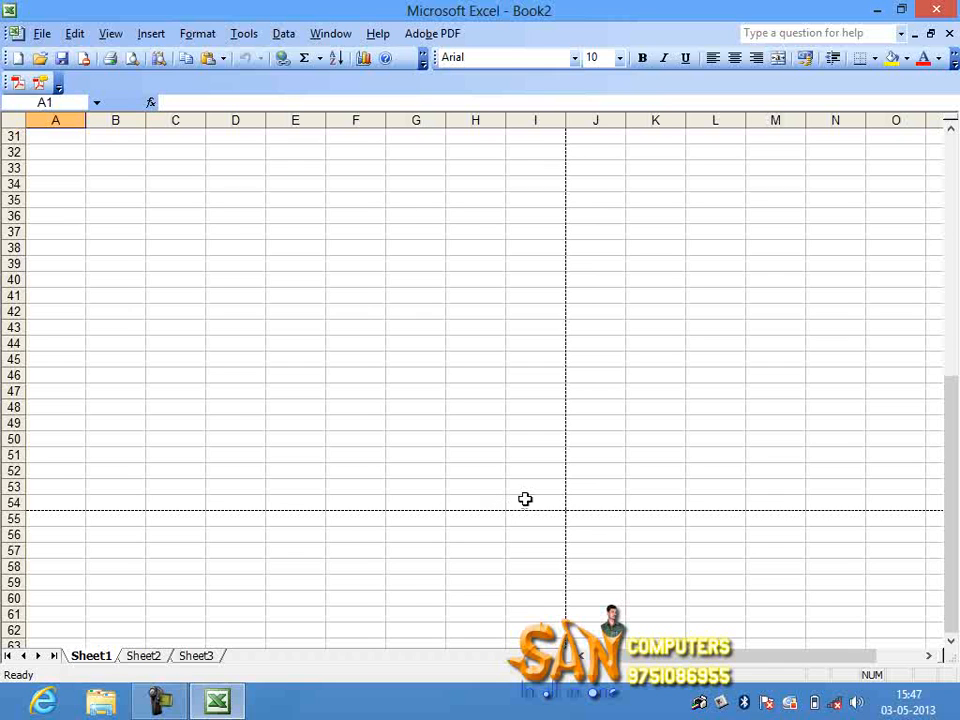
scroll(525, 498, up, 10)
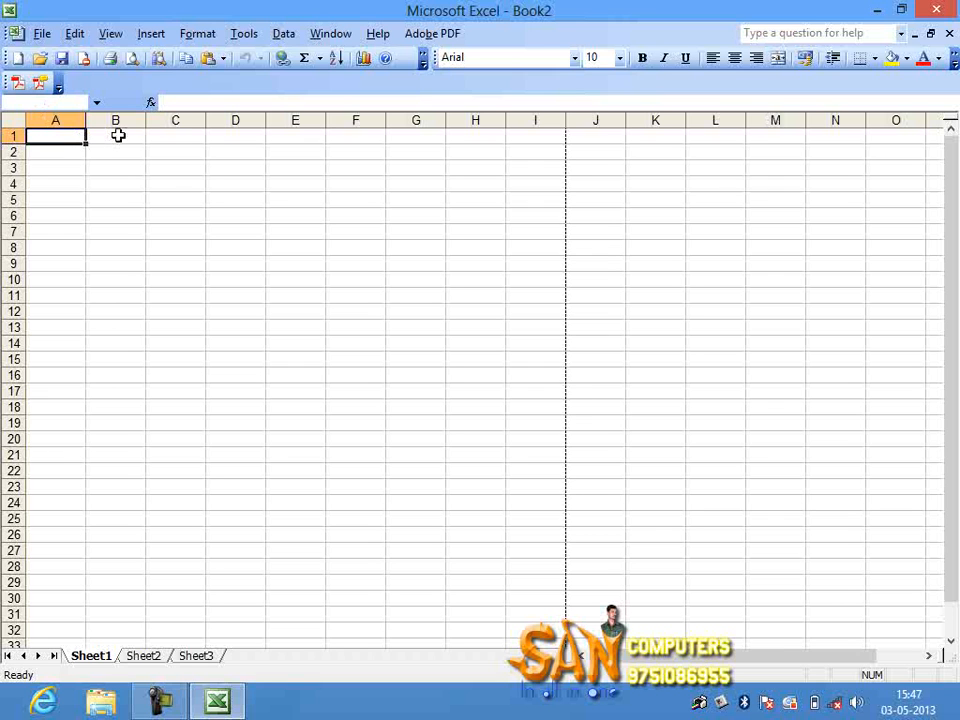
Step: Select columns A through I up to the vertical page break, check the row formatting options, and select only column I
click(66, 119)
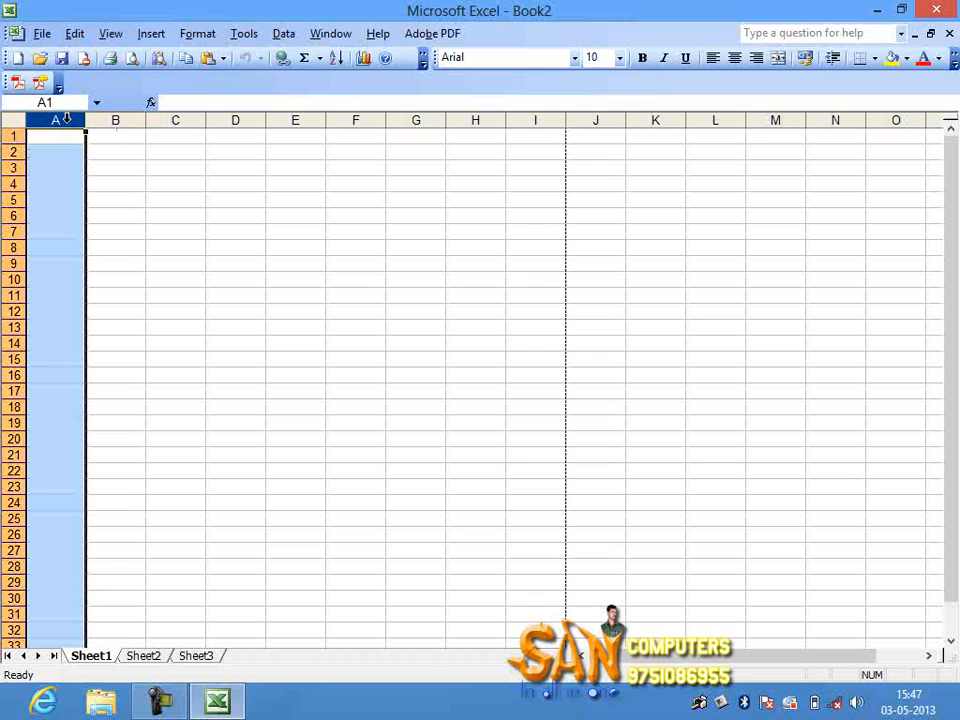
drag(66, 119, 416, 140)
drag(66, 119, 587, 181)
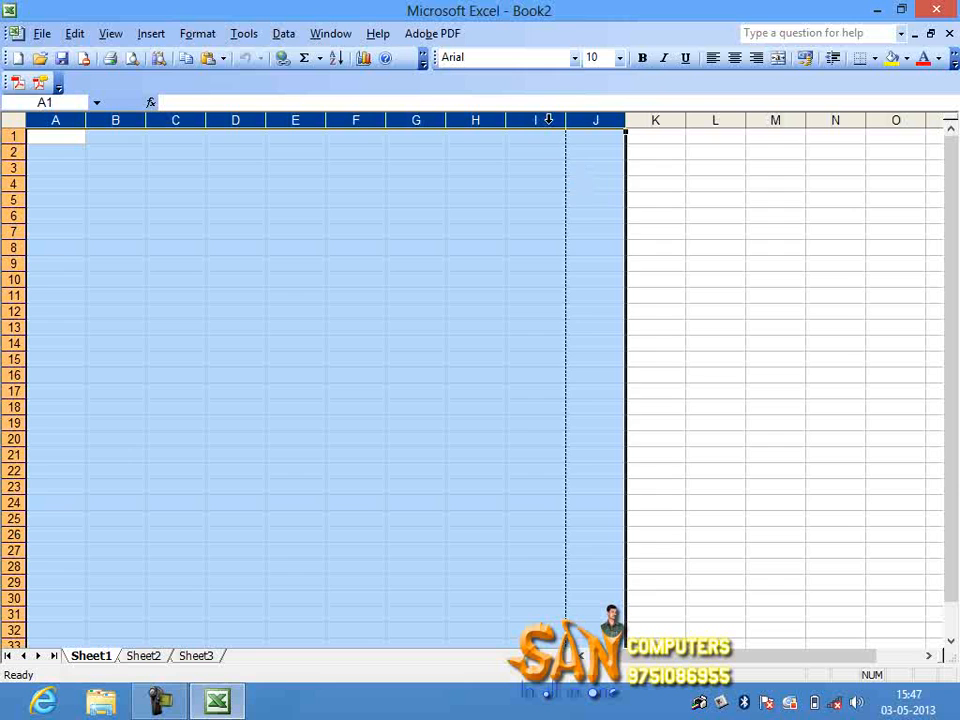
shift+click(548, 119)
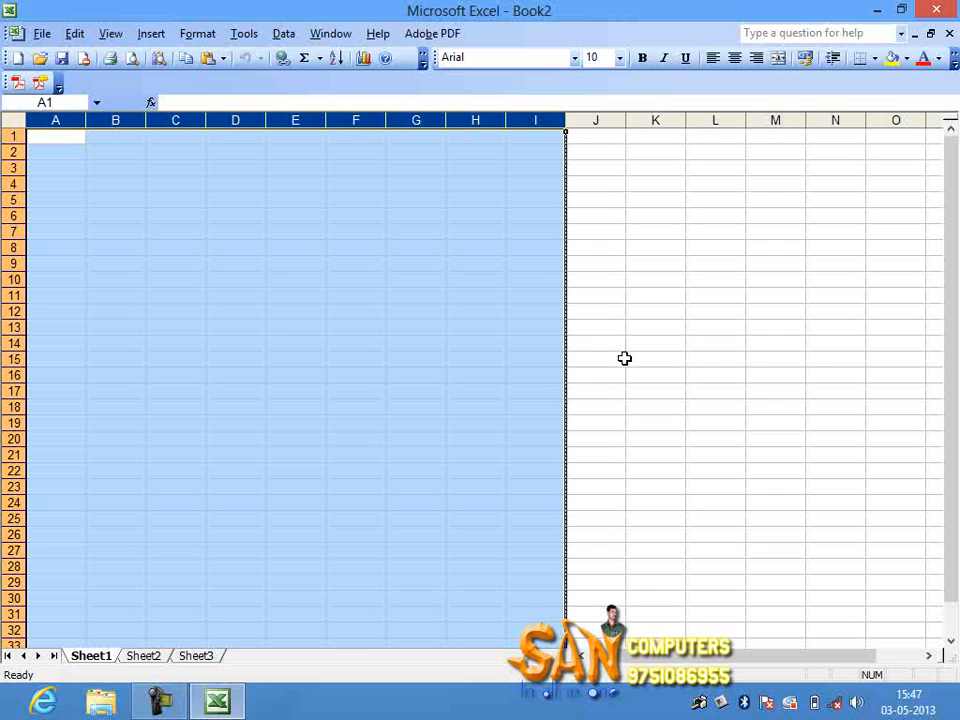
click(205, 42)
mouse_move(231, 77)
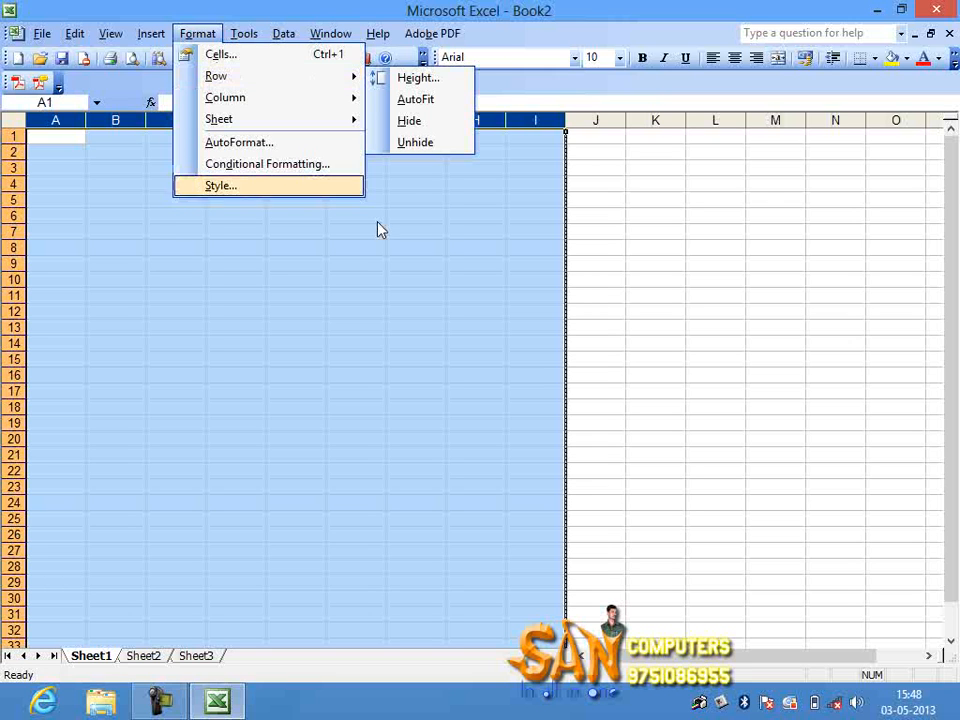
click(535, 121)
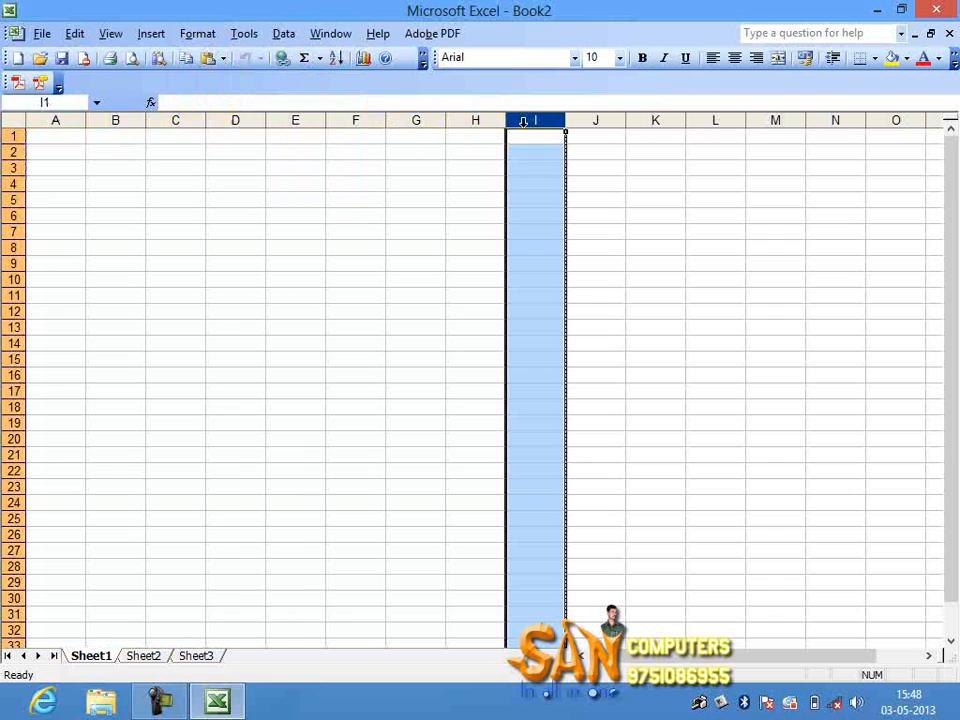
Step: Select the rows of Sheet1 from row 1 down past the row 108 page break, set their height to 25, and return to cell A1
click(7, 136)
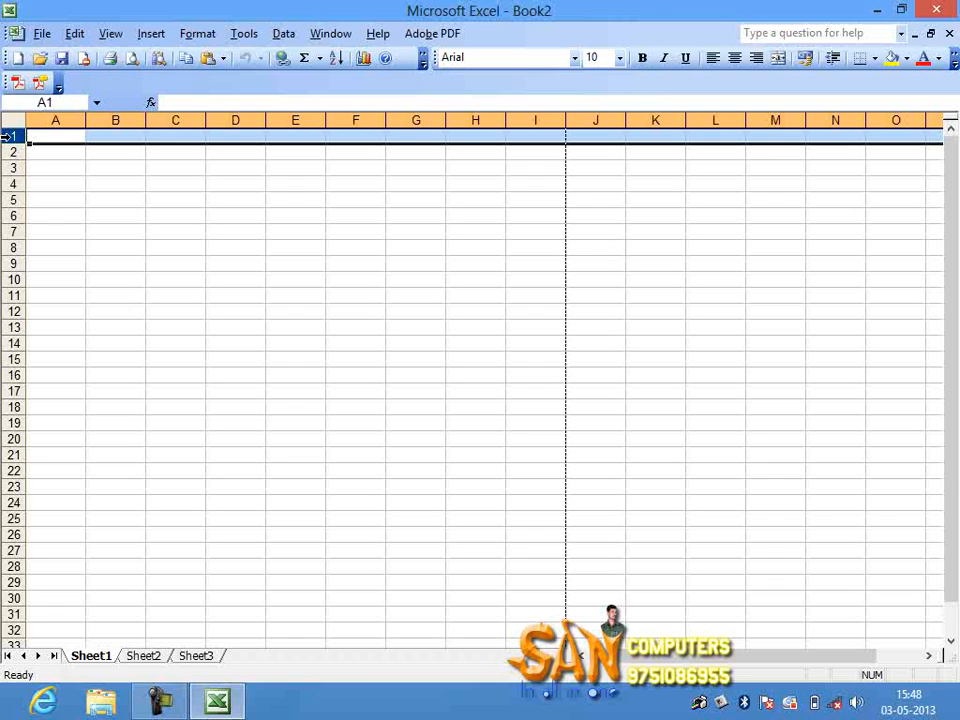
drag(17, 135, 49, 639)
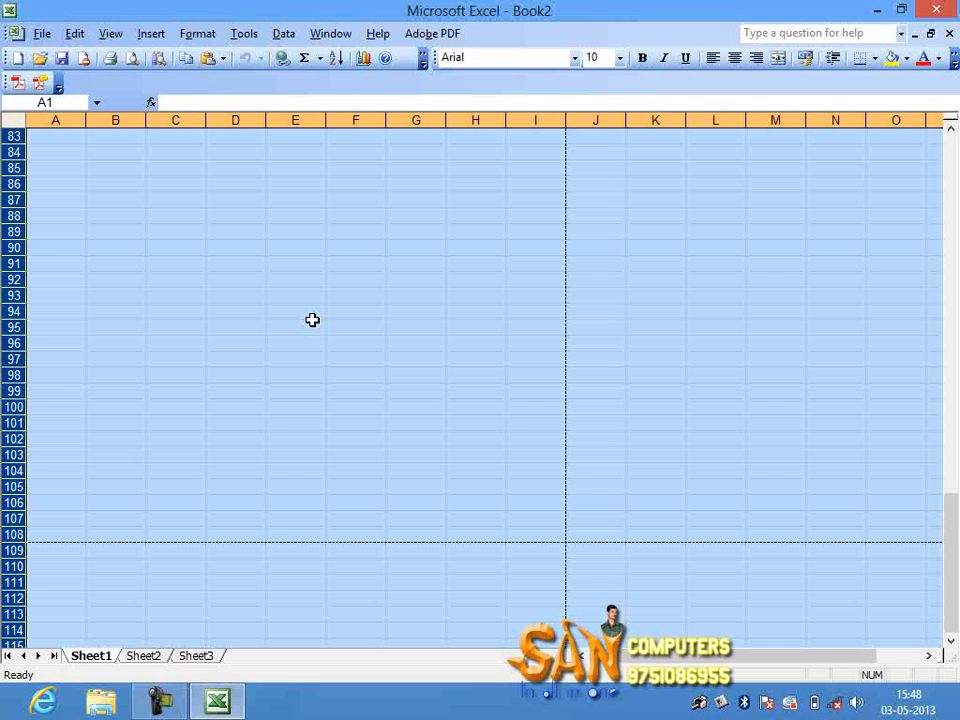
click(199, 34)
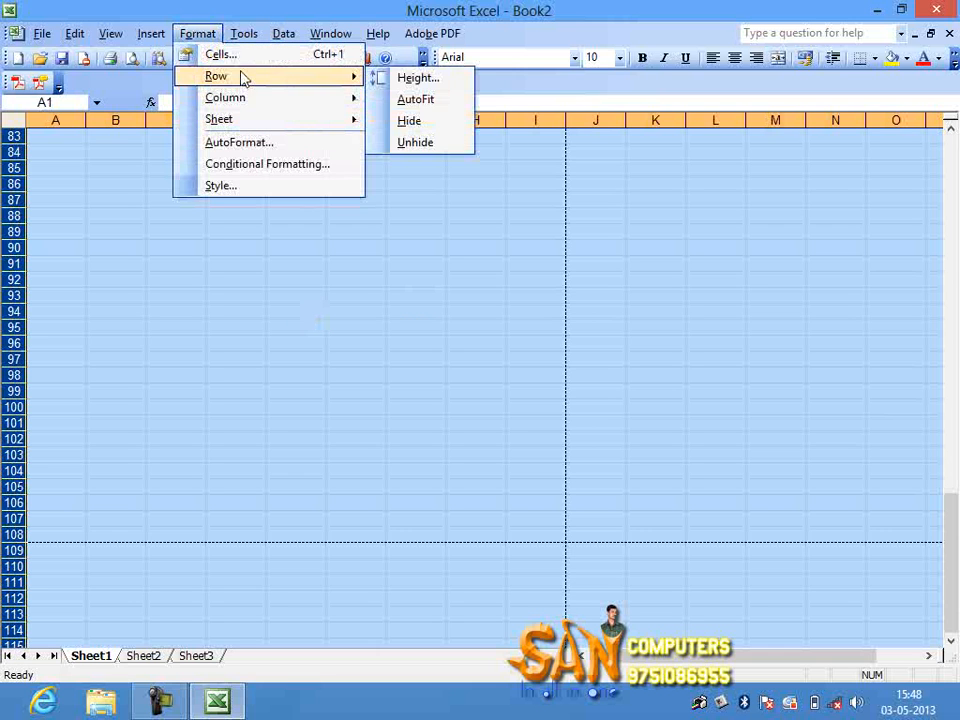
click(450, 84)
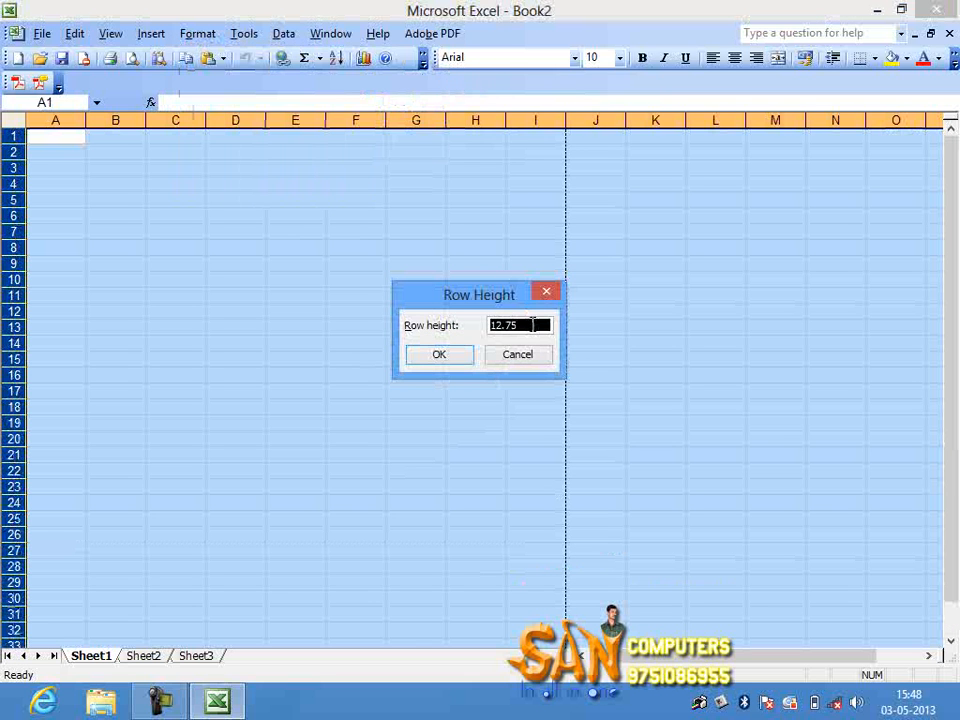
text(25)
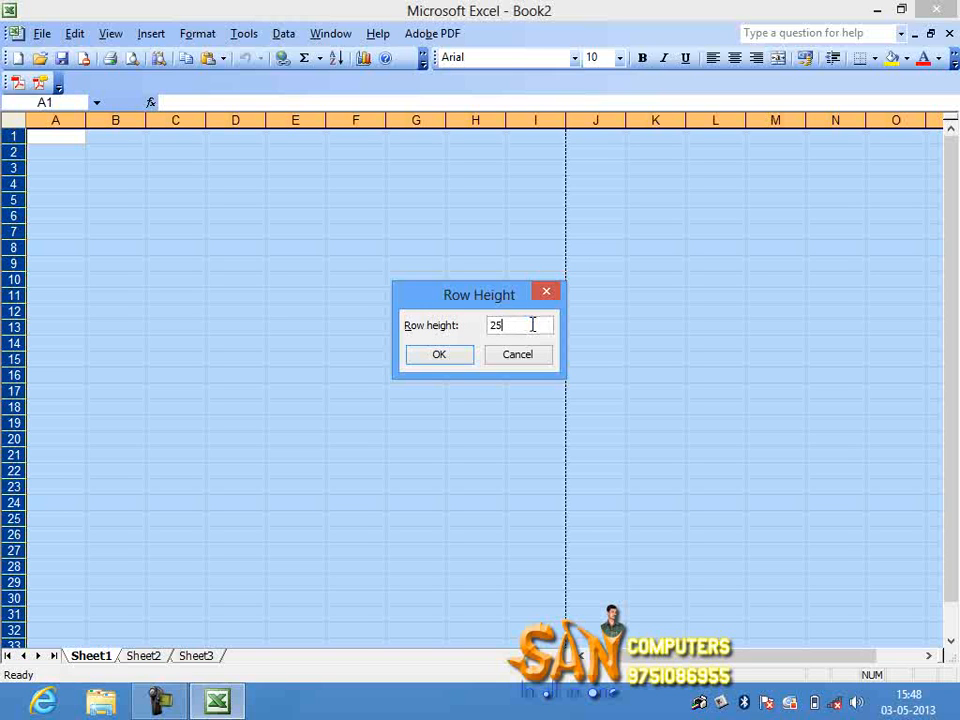
click(449, 366)
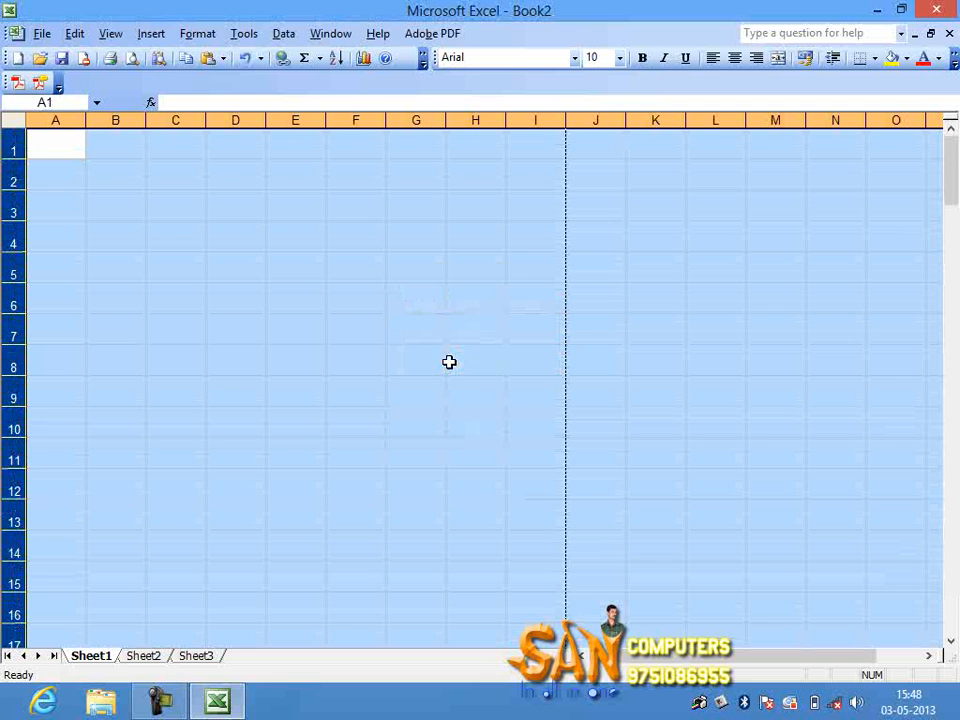
click(246, 182)
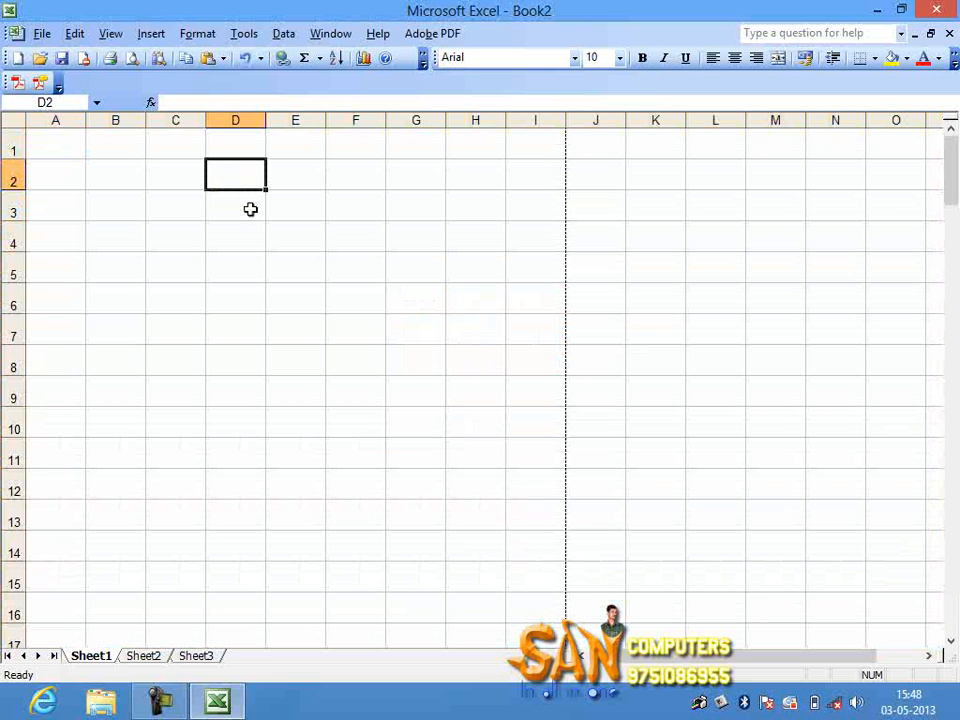
key(Up)
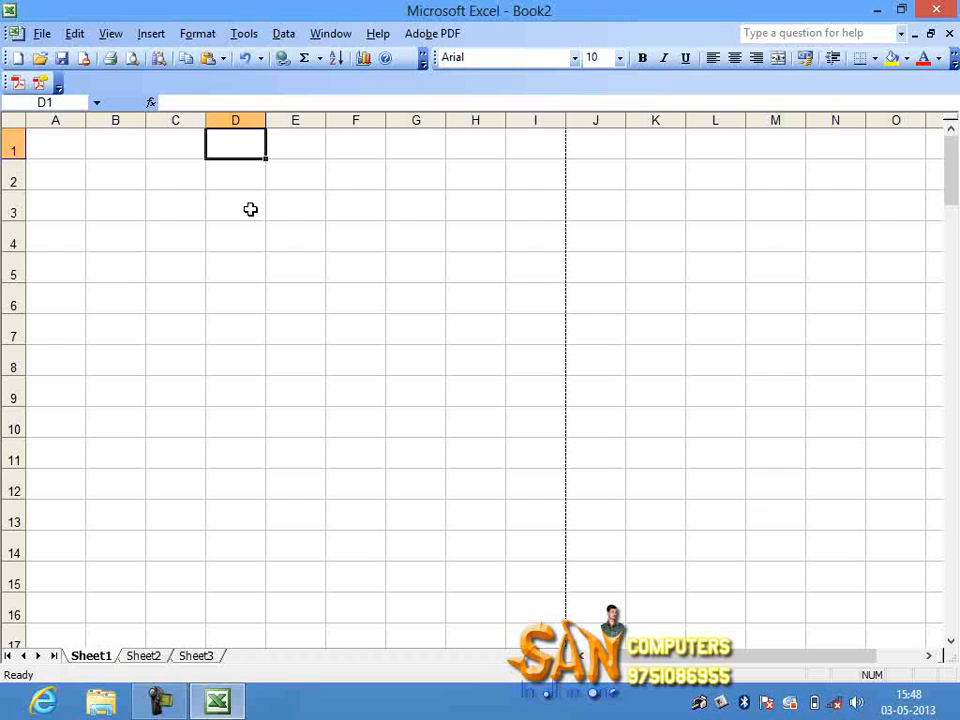
key(Left)
key(Left)
key(Left)
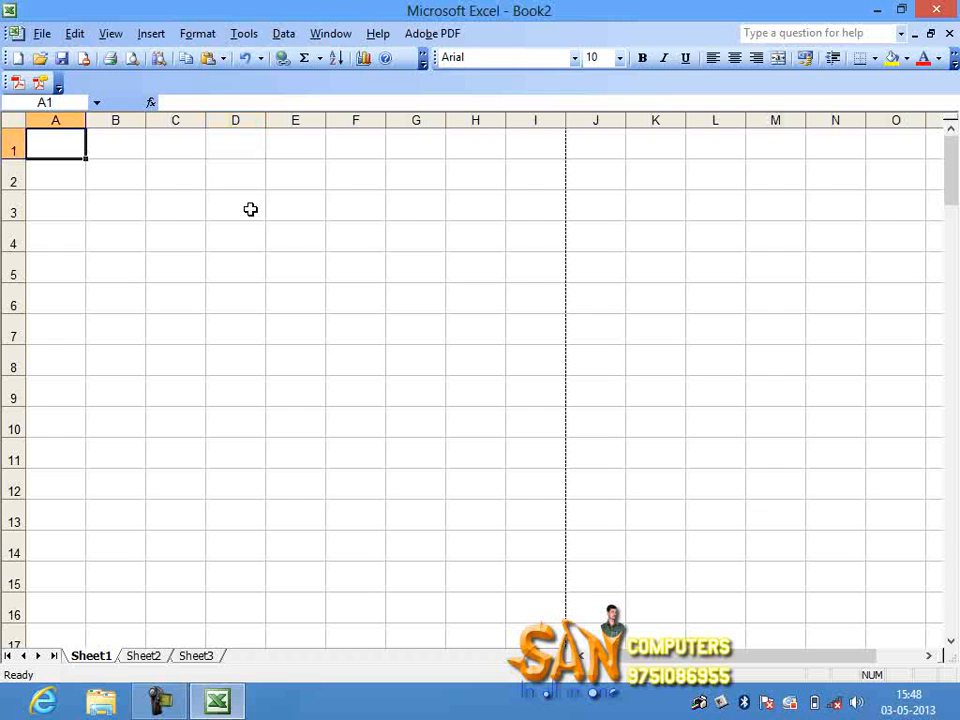
Step: Undo and redo the row height change several times to compare the default and enlarged rows
key(ctrl+z)
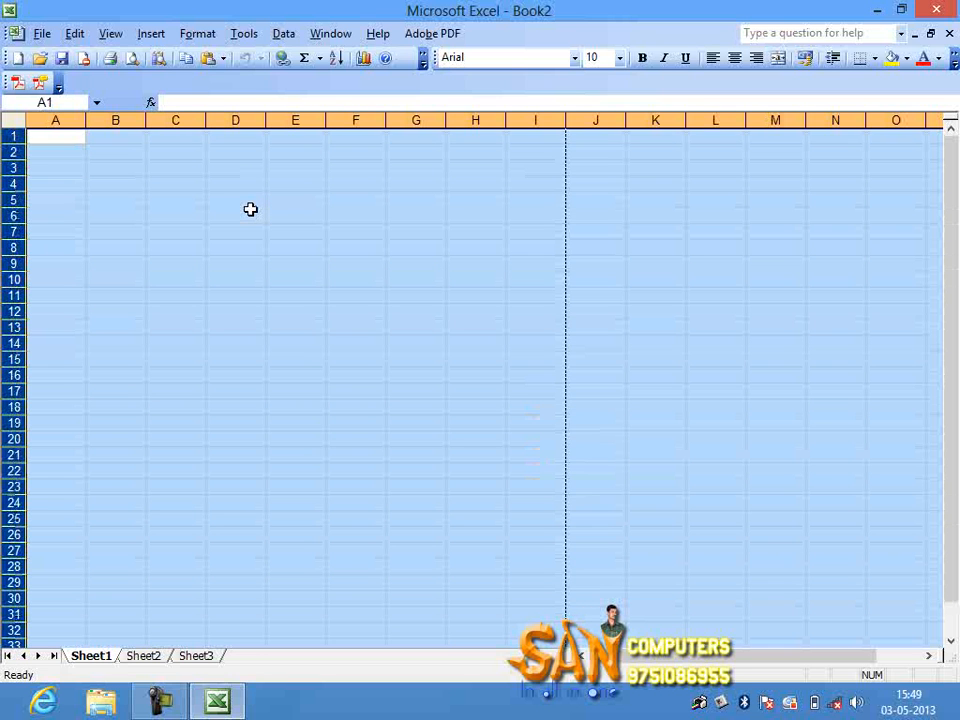
key(ctrl+y)
key(ctrl+z)
key(ctrl+y)
key(ctrl+z)
key(ctrl+y)
key(ctrl+z)
key(ctrl+y)
click(180, 372)
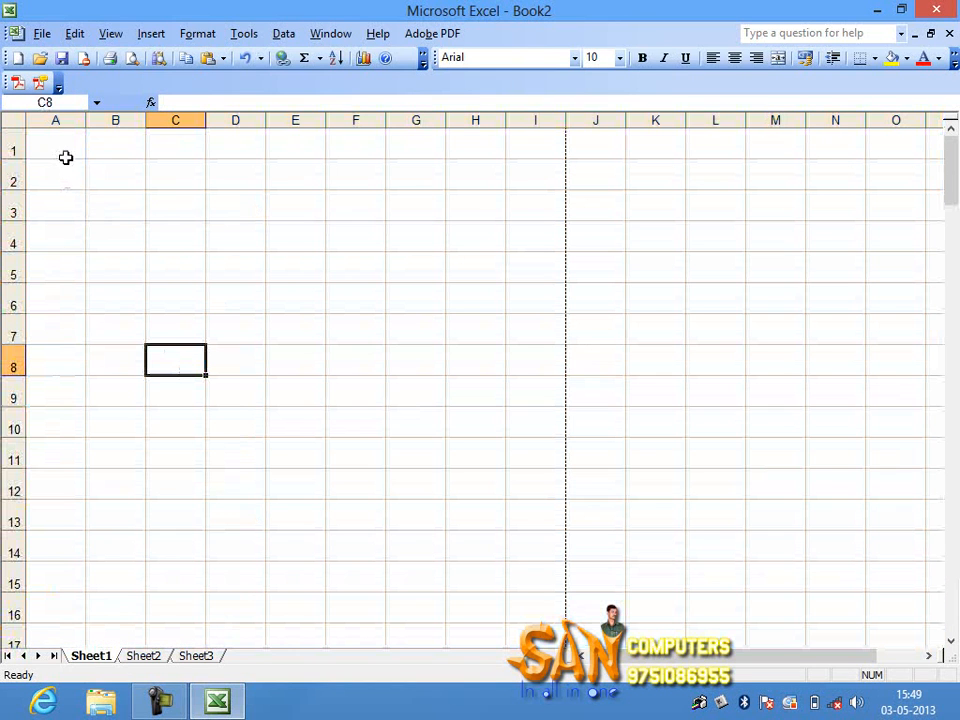
click(66, 160)
key(ctrl+z)
click(65, 155)
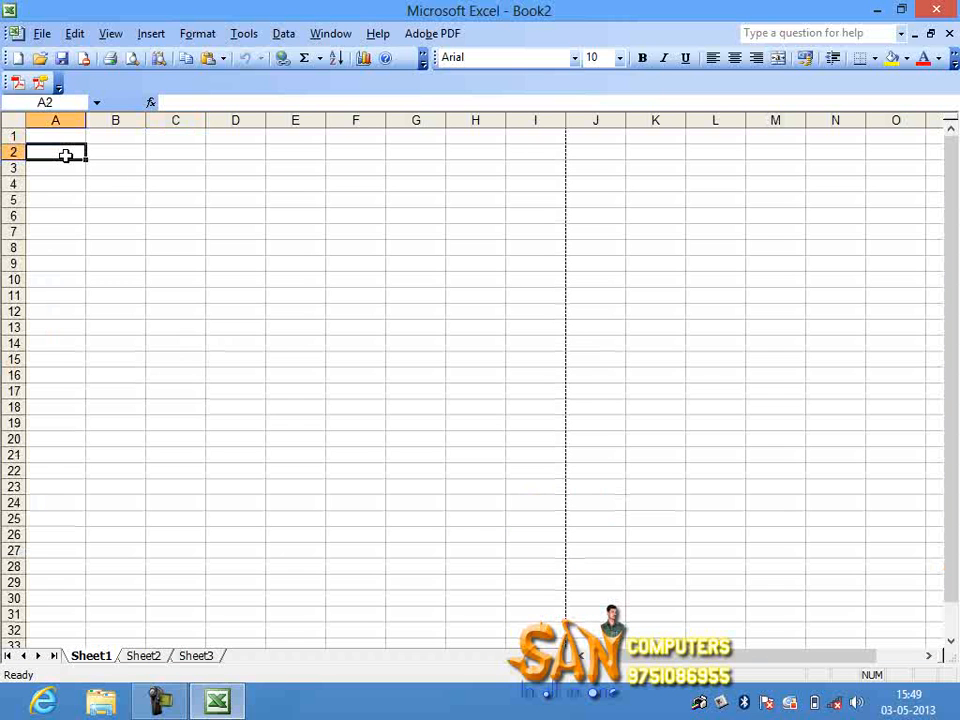
key(ctrl+y)
Step: Enter the sample text "hgdfkjgklaj akjkljljslfjsklfjfjdsaklfjkdsjfkdsfkldsj fdsk dj" in cell A1
click(66, 158)
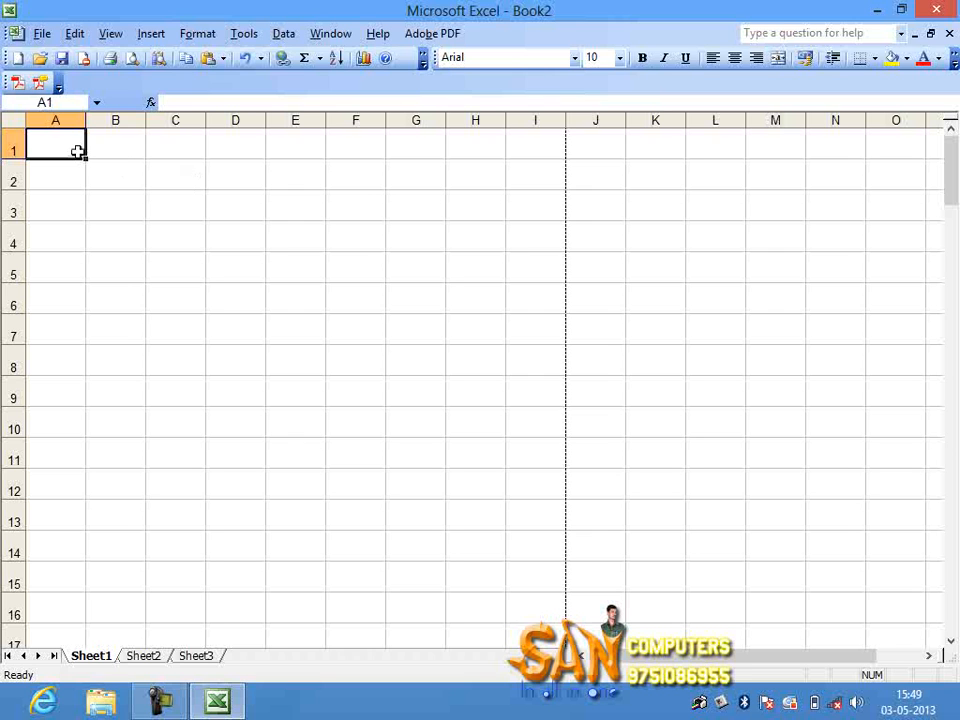
text(hgdfkjgklaj akjkljljslfjsklfjfjdsaklfjkdsjfkdsfkldsj fdsk dj)
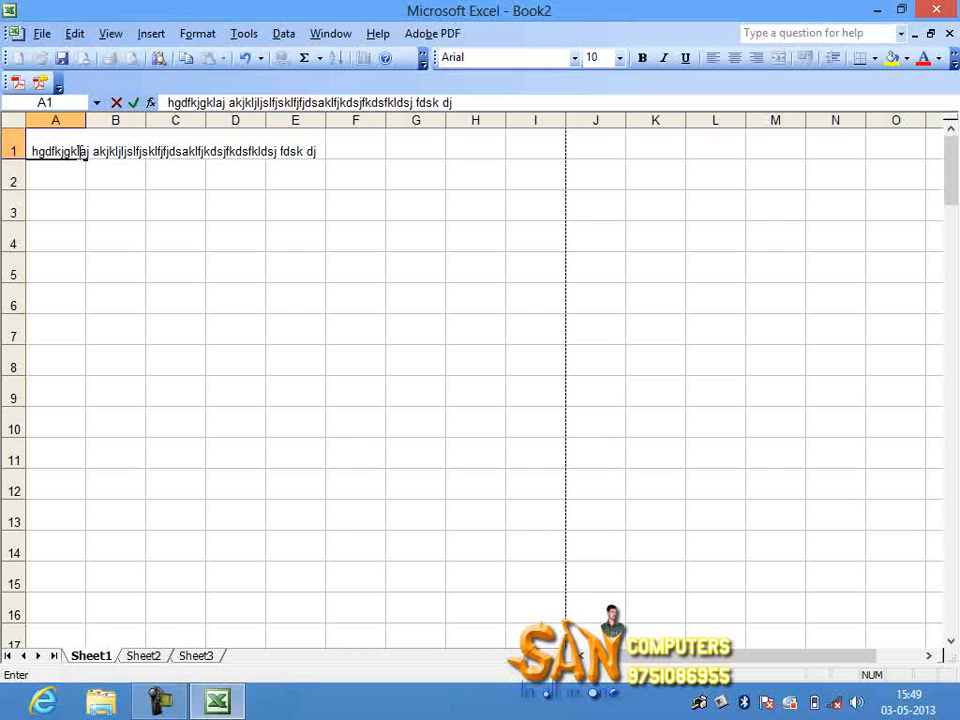
click(106, 252)
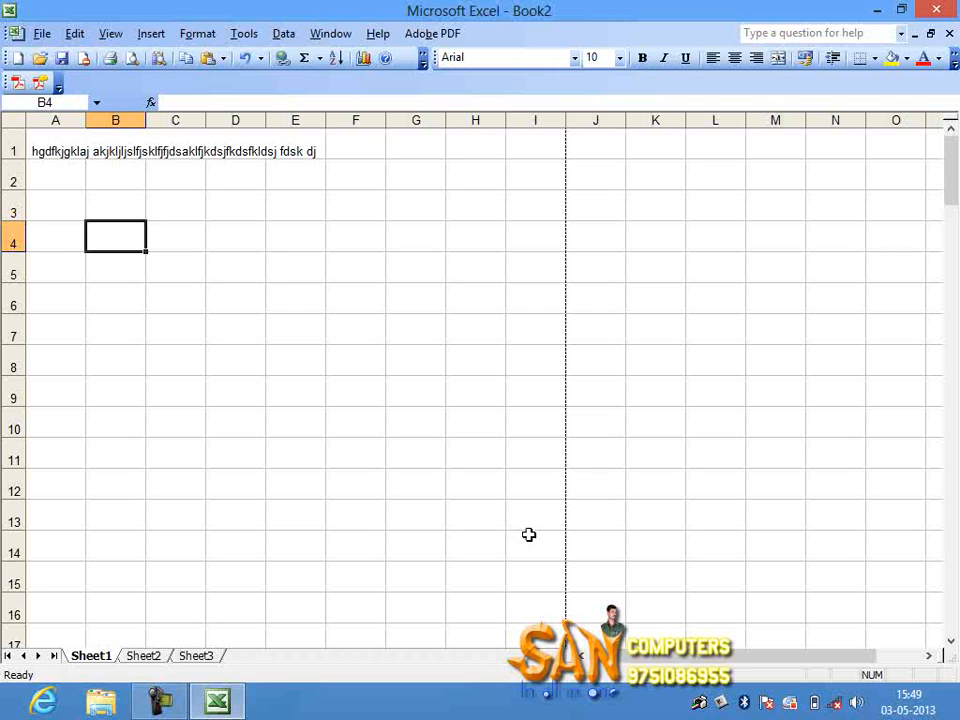
Step: Select B3:H12, move the formatting toolbar to its own row, and apply all borders to the selected cells
click(135, 206)
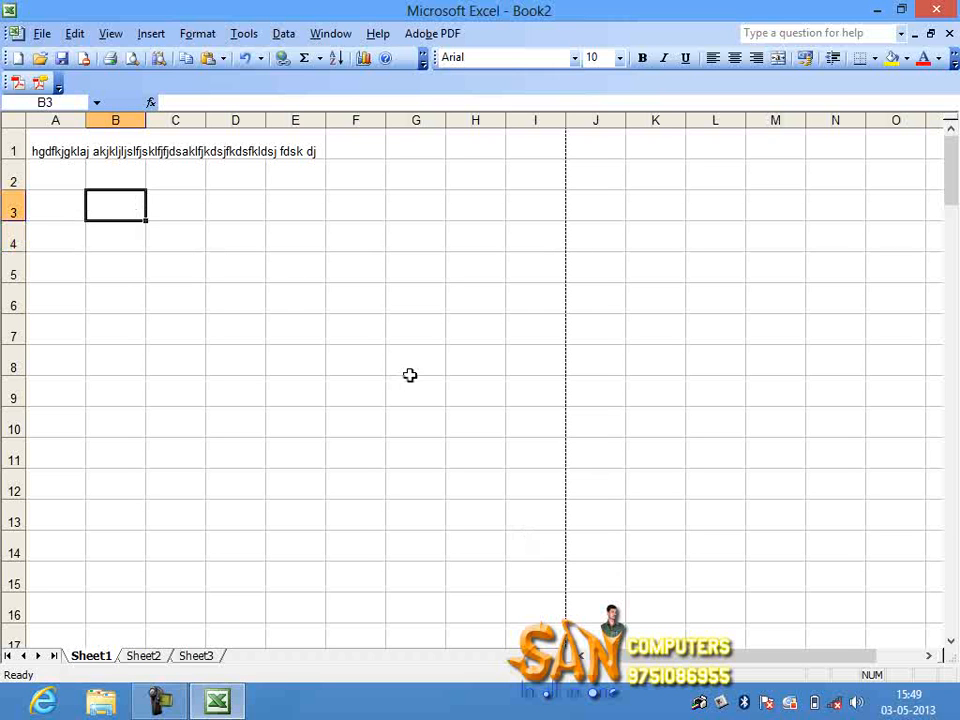
drag(290, 294, 450, 494)
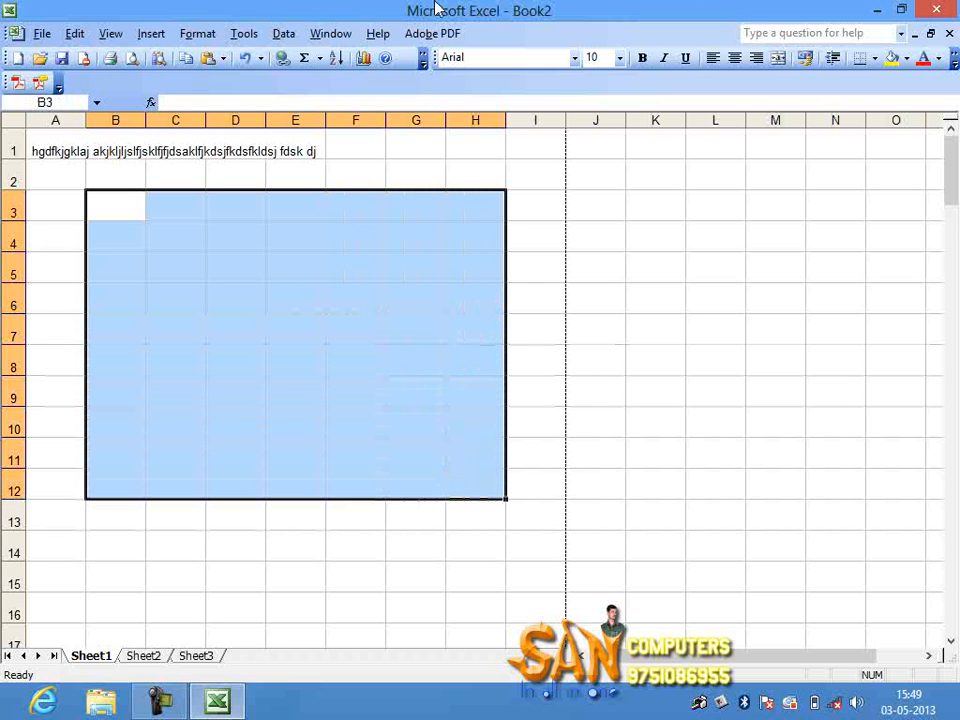
drag(423, 57, 144, 96)
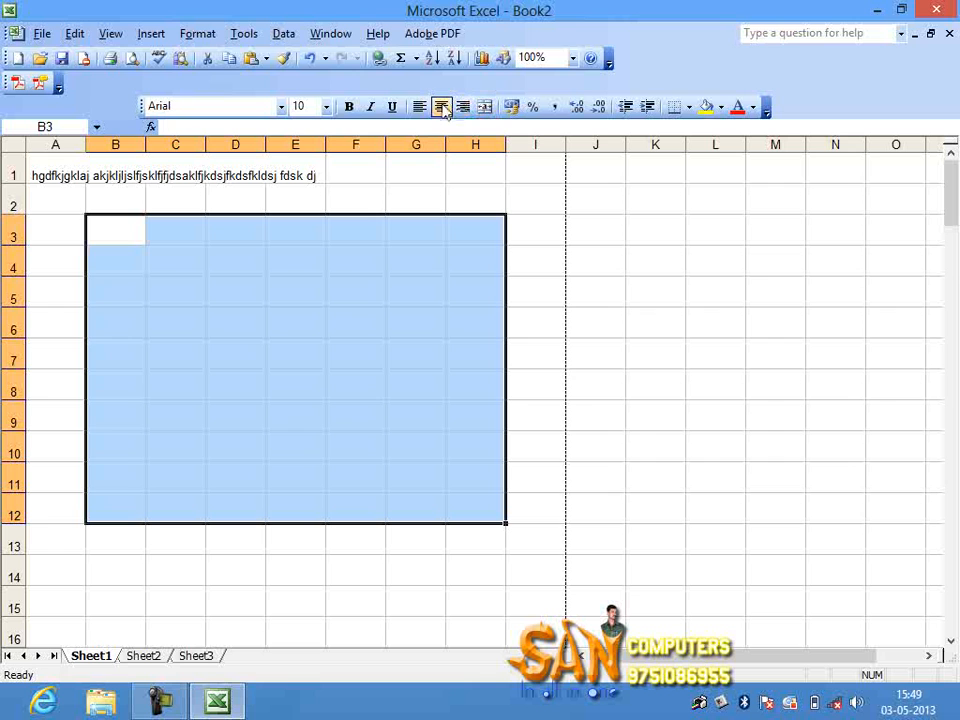
click(689, 108)
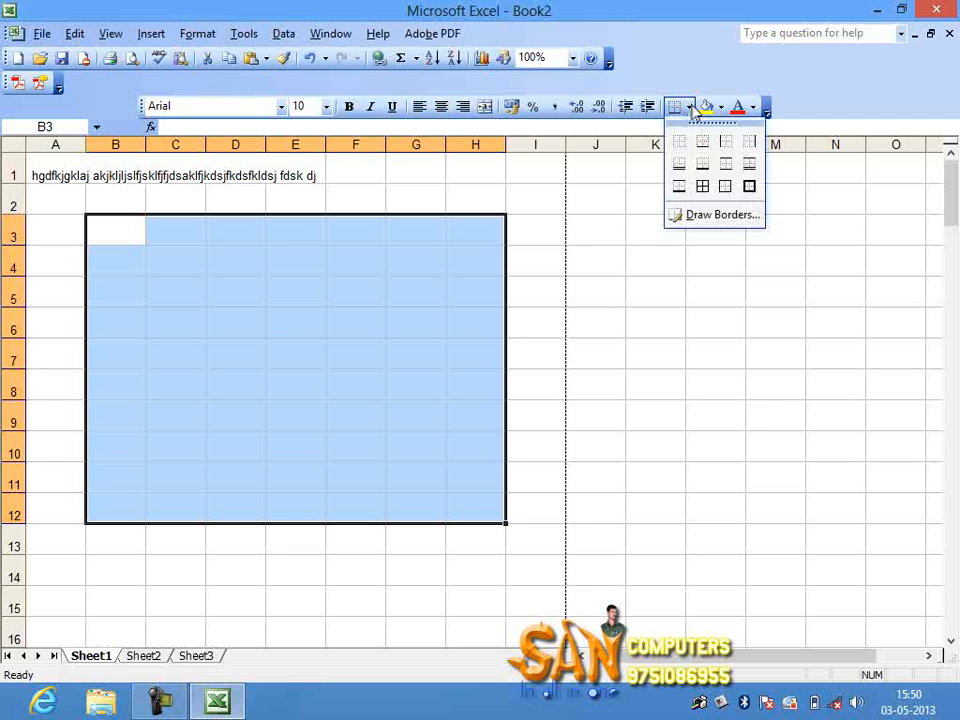
click(703, 187)
click(450, 364)
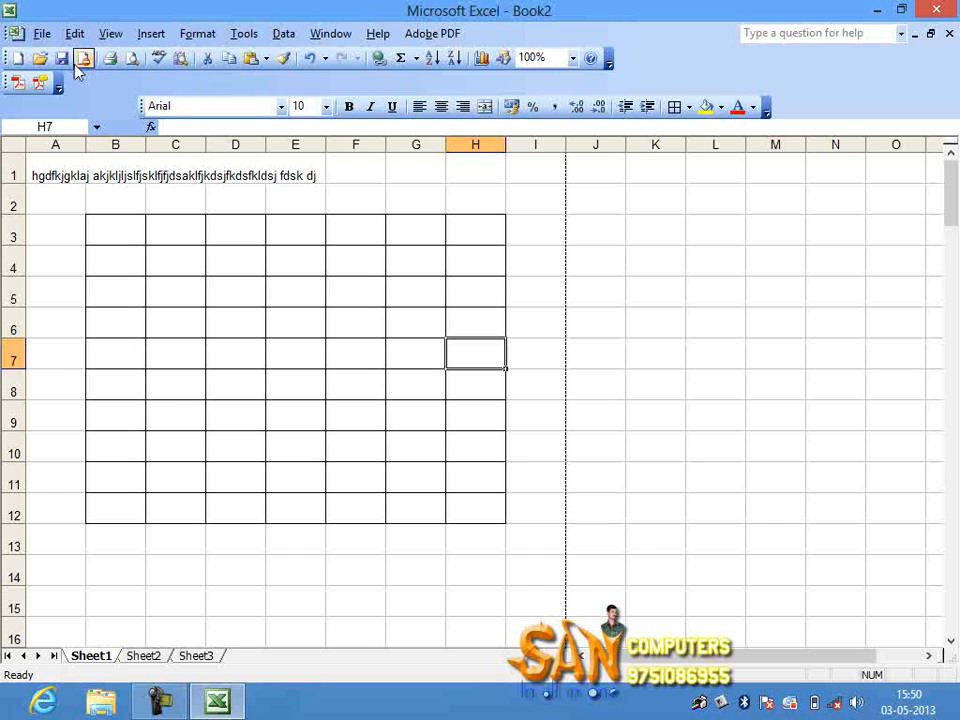
Step: Preview the printed page, zoom in on the bordered table, and close the preview
click(43, 35)
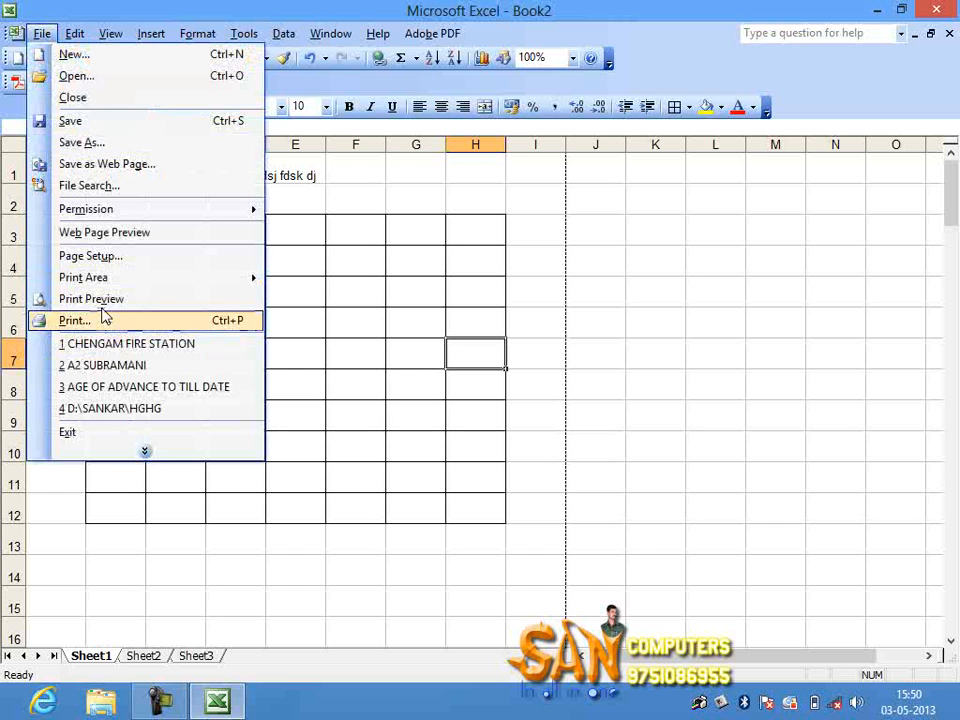
click(100, 302)
click(396, 163)
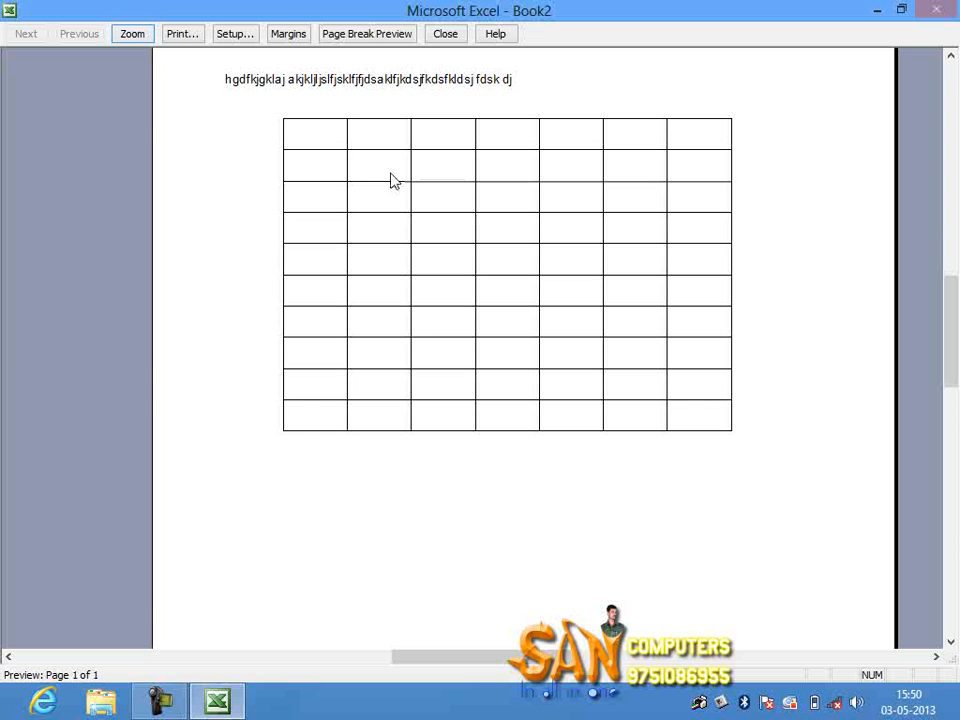
click(445, 33)
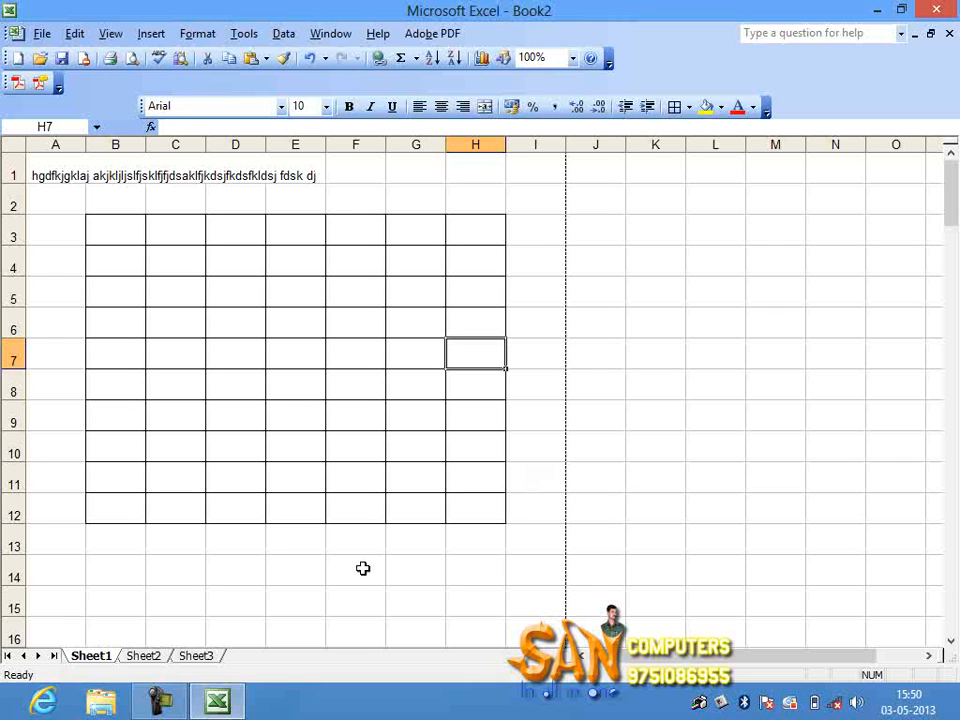
Step: Create a new blank workbook and set the height of row 1 to 25
key(ctrl+n)
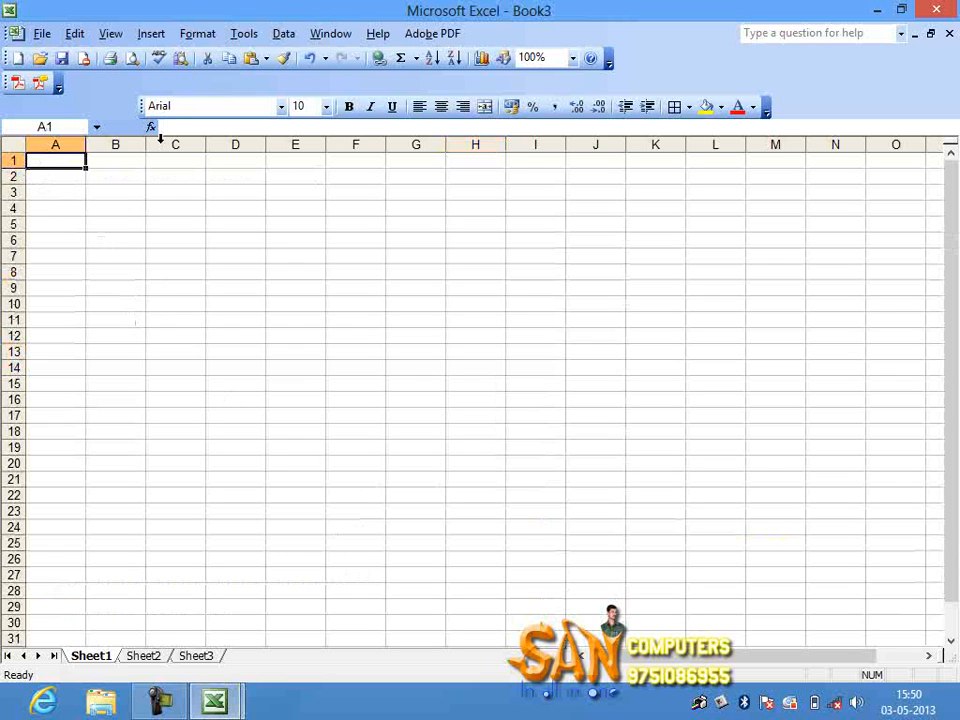
click(218, 43)
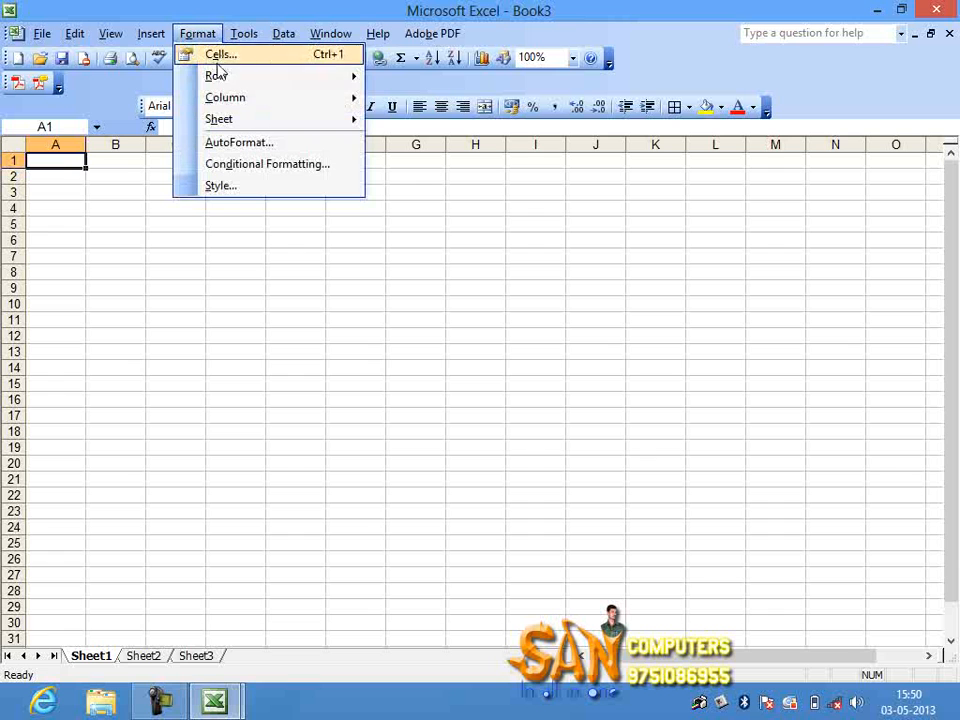
mouse_move(229, 82)
click(397, 84)
text(25)
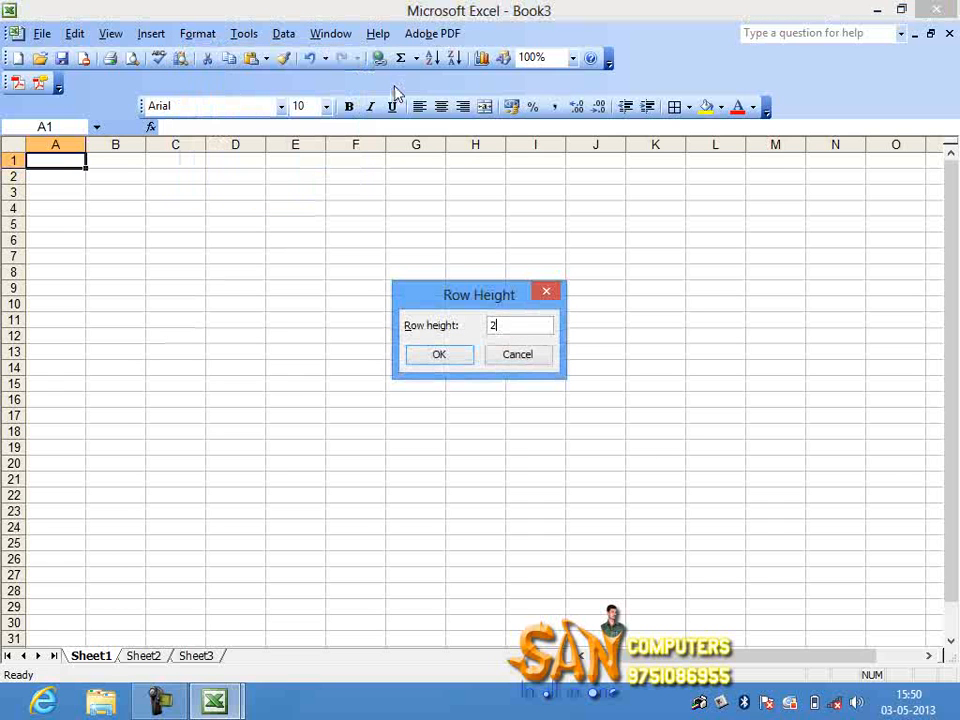
click(427, 352)
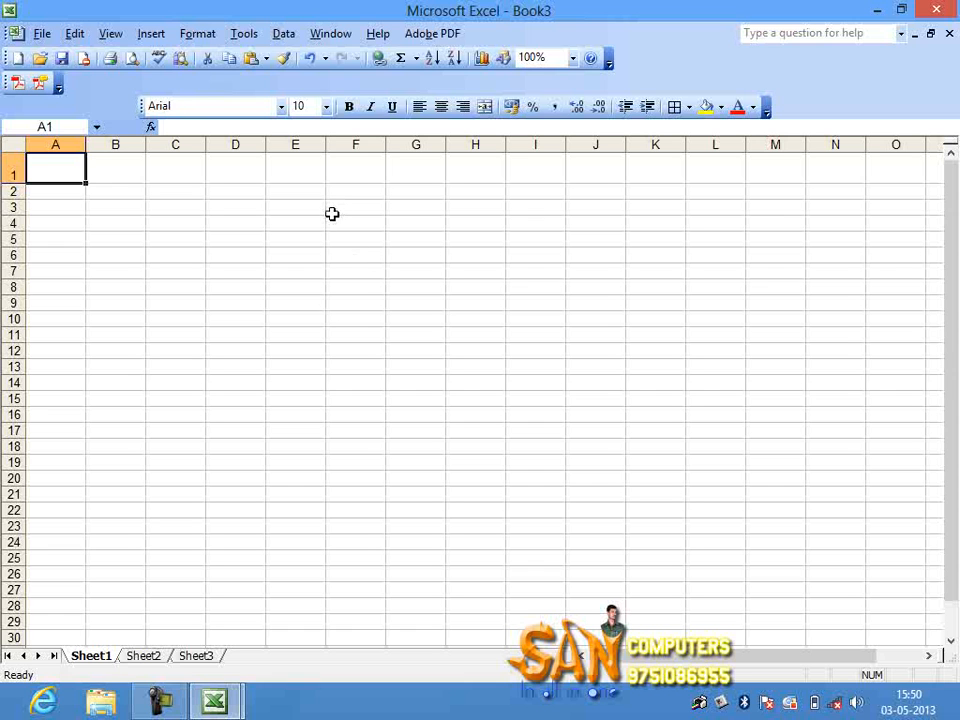
Step: Write the title "MANAGEMENT OF EDUCATIONAL TRUST" in cell A1
text(J)
key(BackSpace)
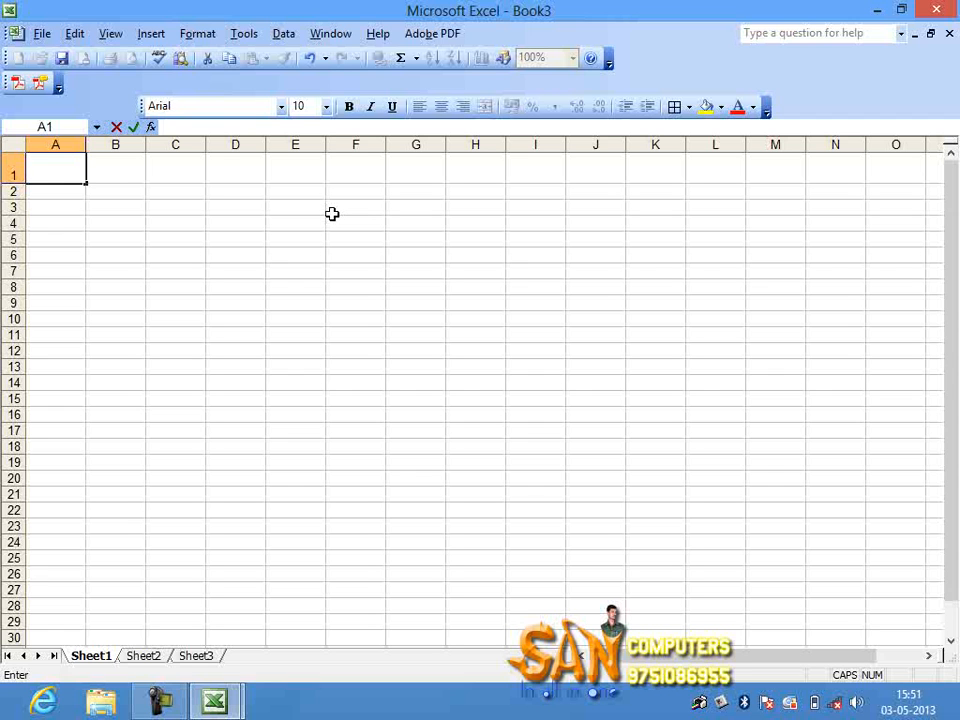
text(MANAGG)
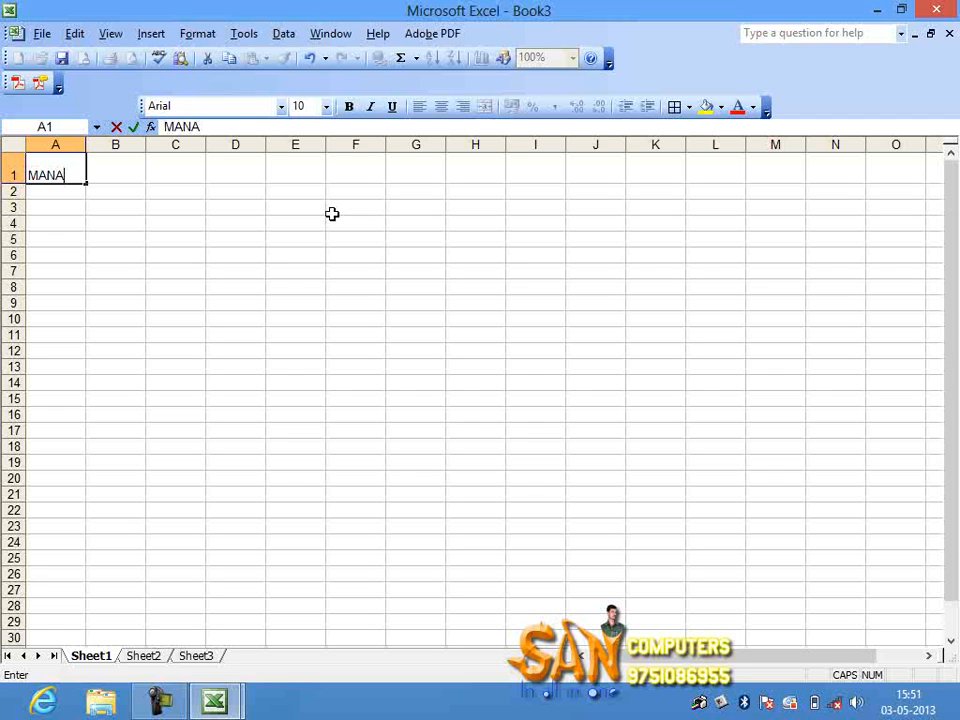
key(BackSpace)
text(EME)
key(BackSpace)
key(BackSpace)
text(MENT OF )
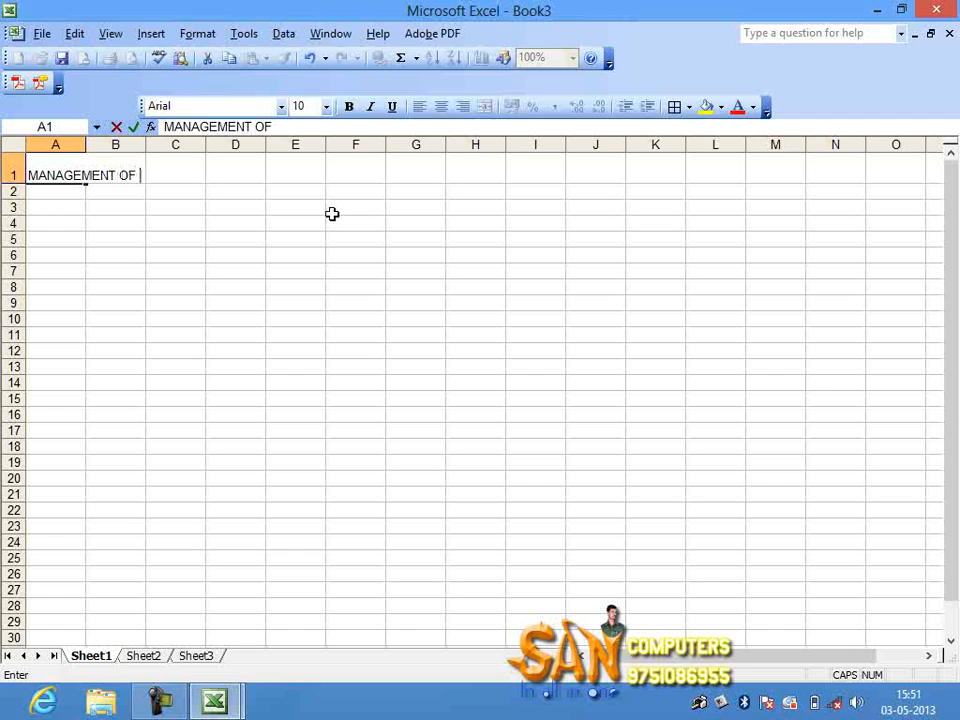
text(EDUCA)
key(BackSpace)
text(CA)
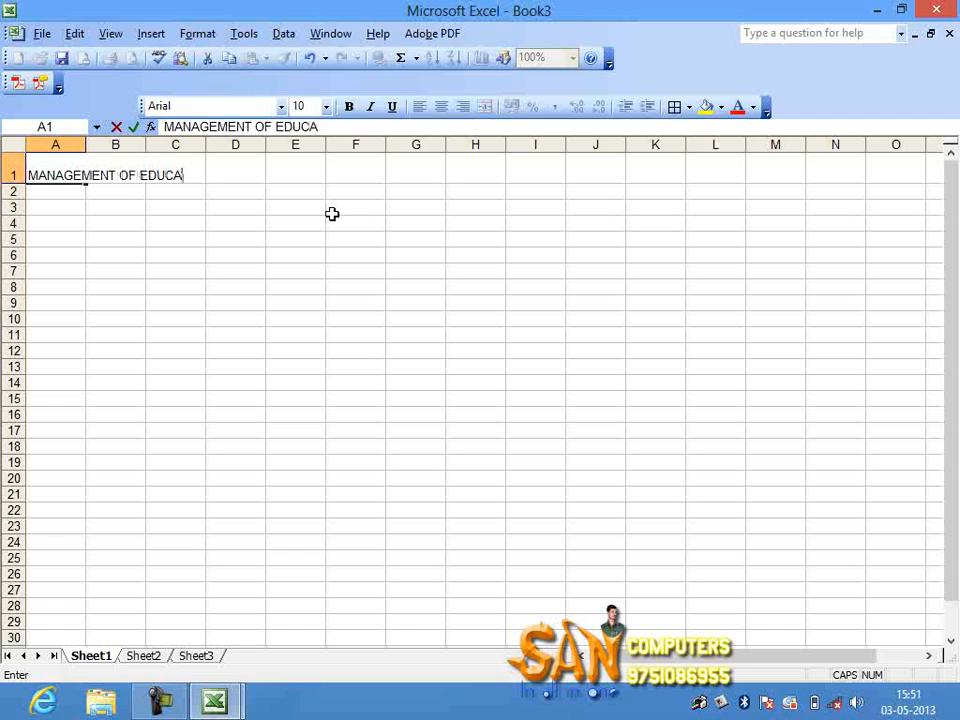
text(TIONAL TRUST)
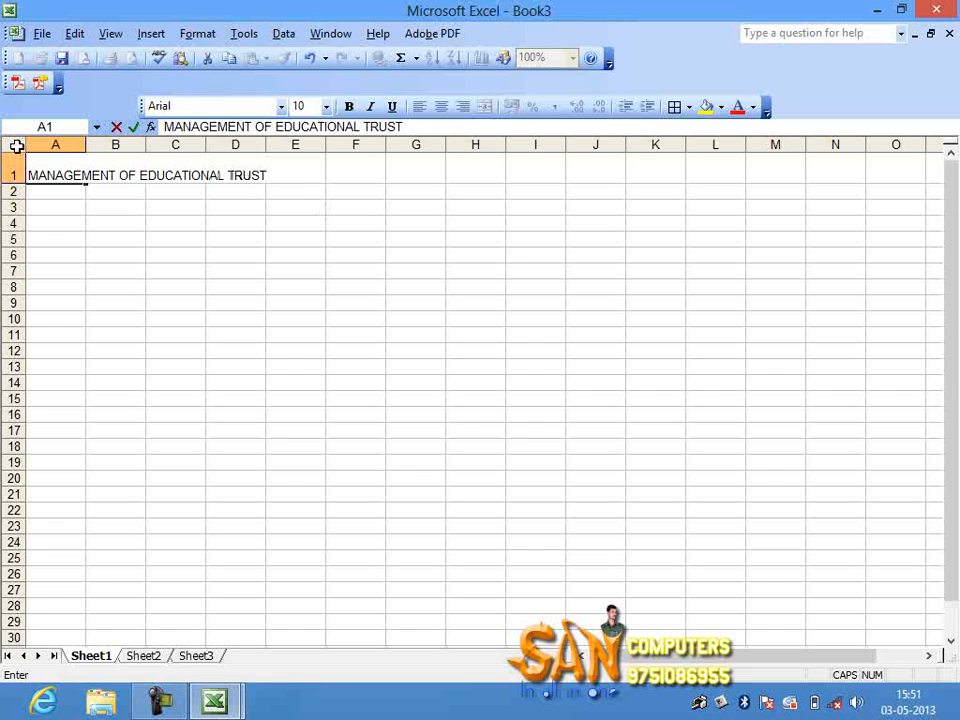
Step: Try to set the title's font size to 20 while still editing A1, and complete the cell entry
click(326, 106)
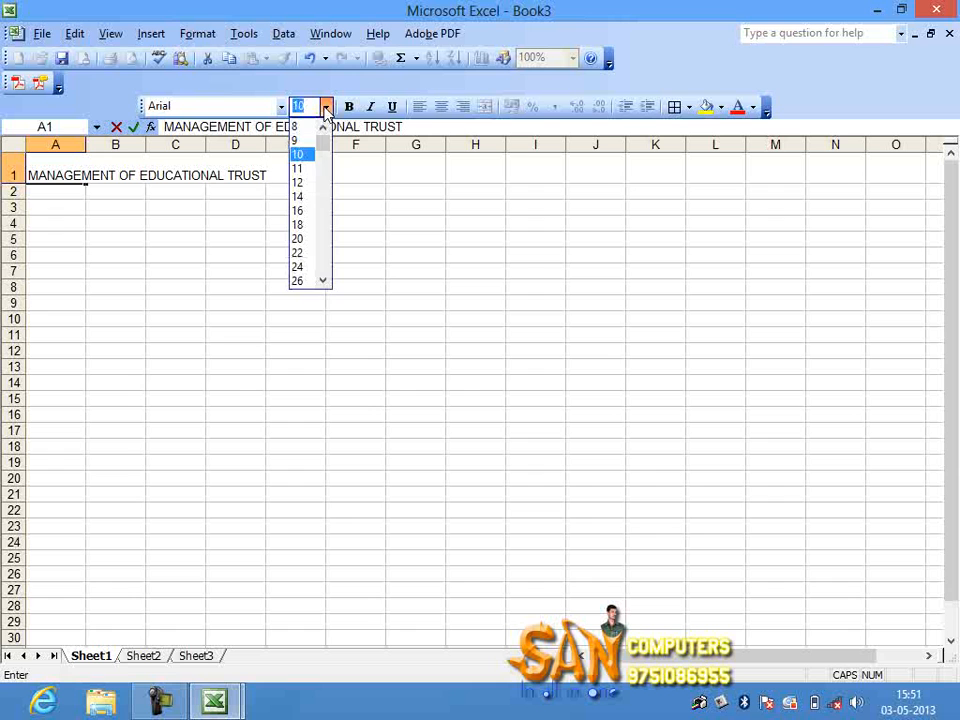
click(305, 241)
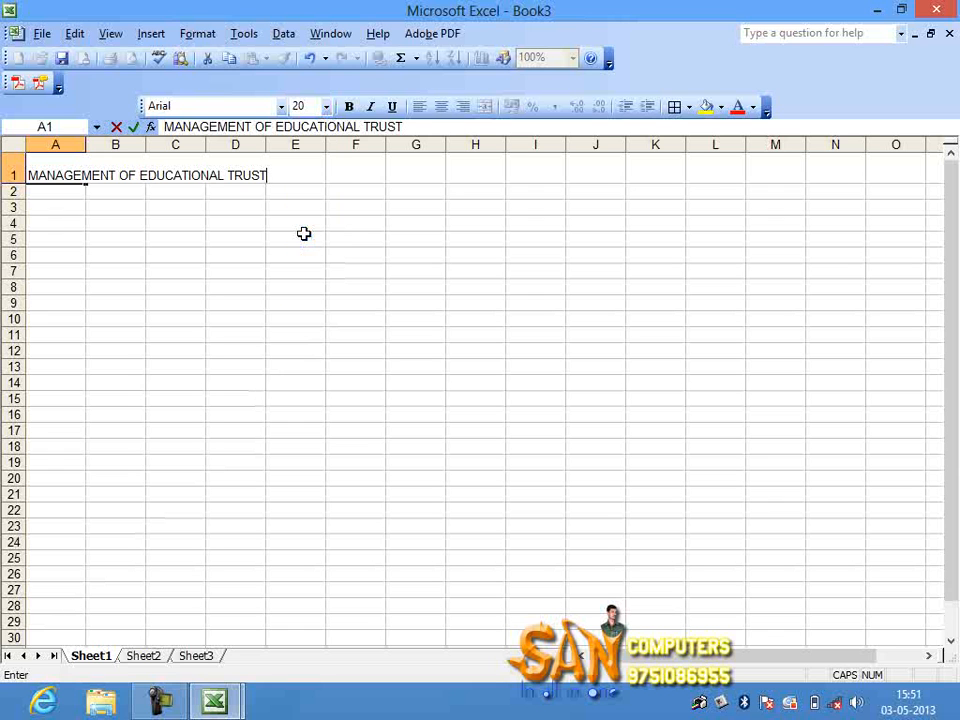
click(49, 278)
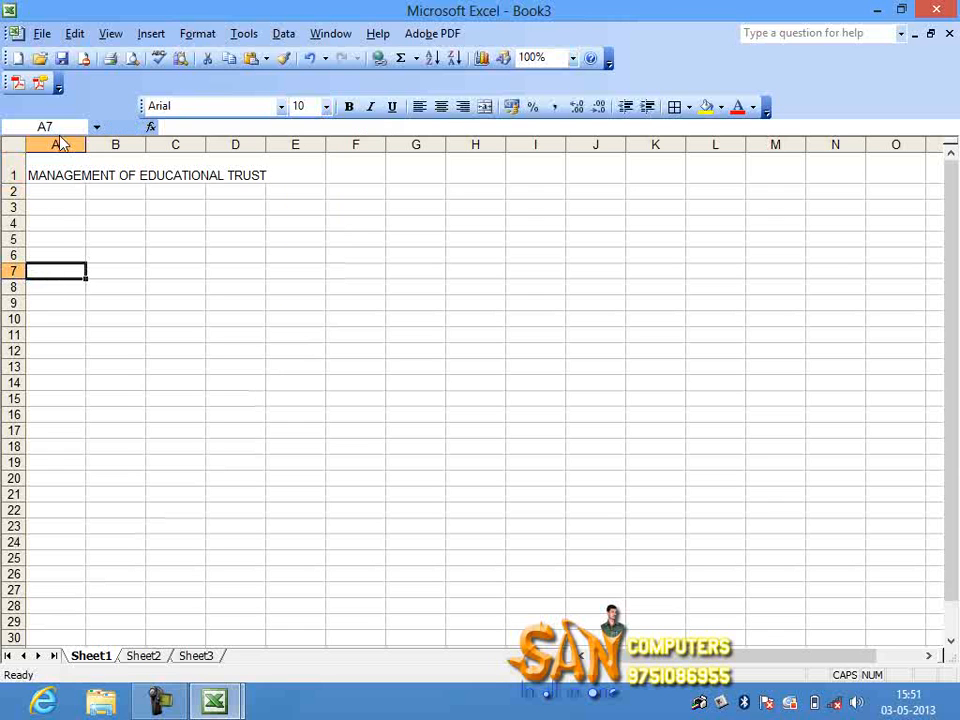
Step: Set the font size of the title in cell A1 to 22
click(47, 172)
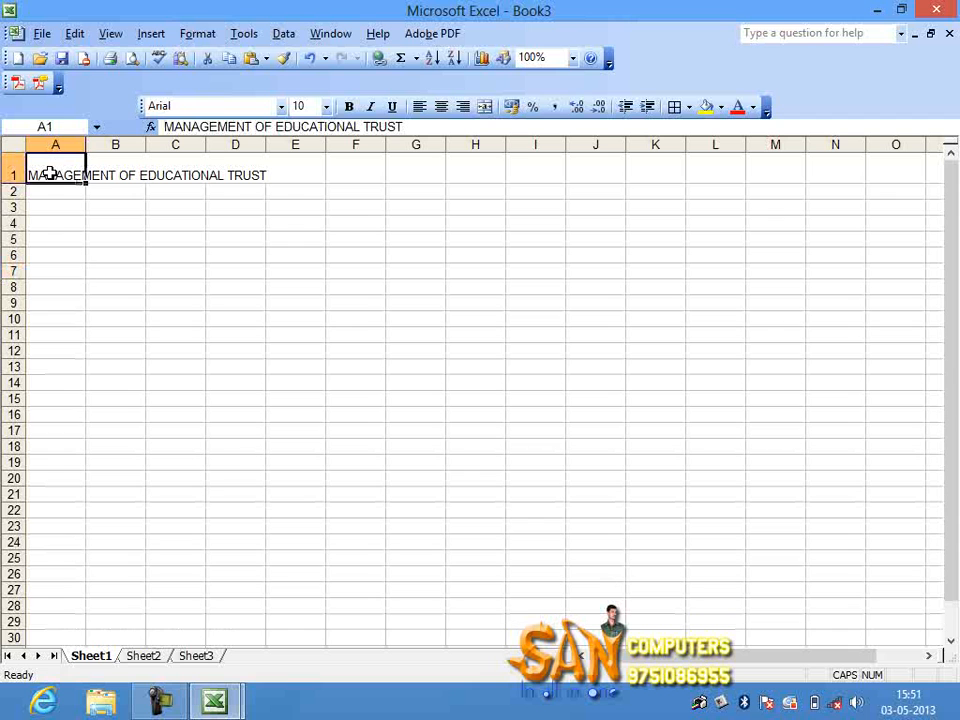
click(326, 106)
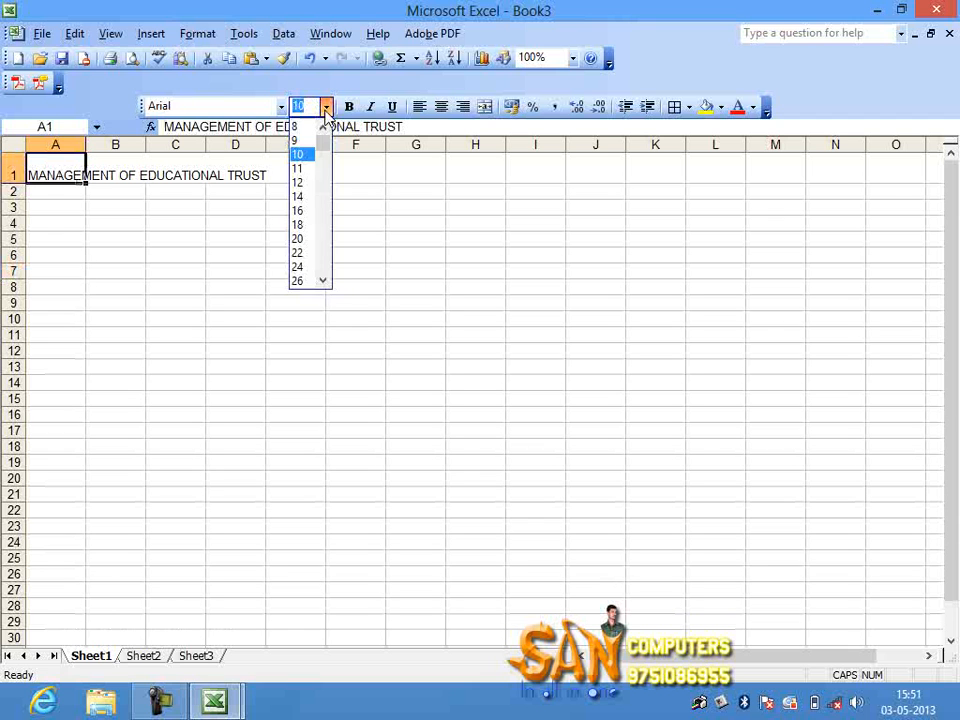
click(305, 252)
click(340, 242)
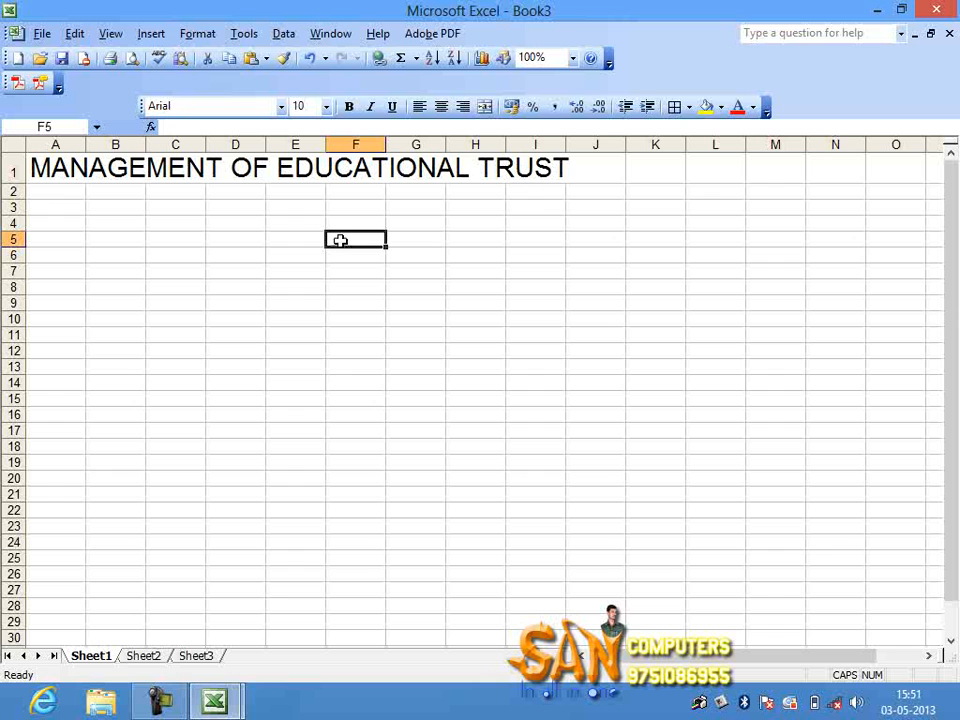
Step: Apply the page setup with portrait orientation and A4 210 x 297 mm paper
click(42, 34)
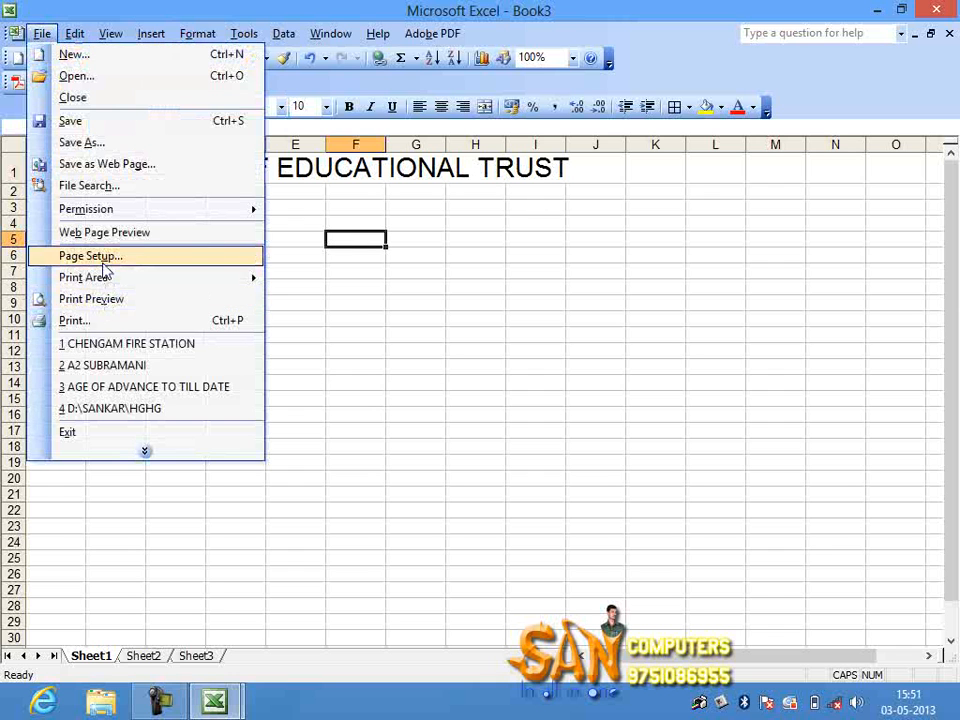
click(108, 258)
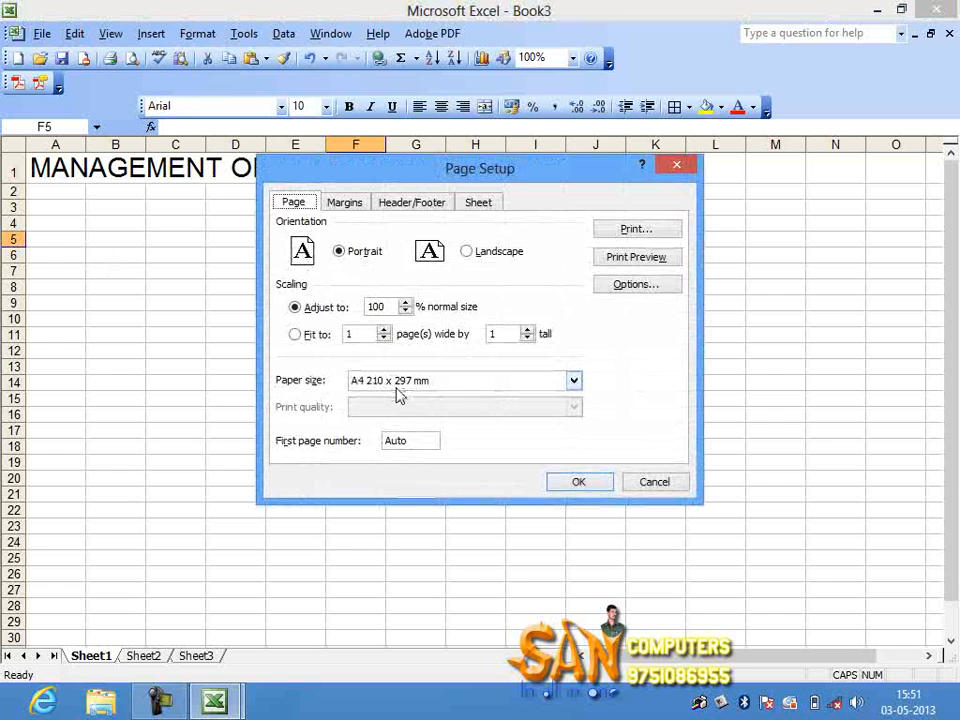
click(578, 481)
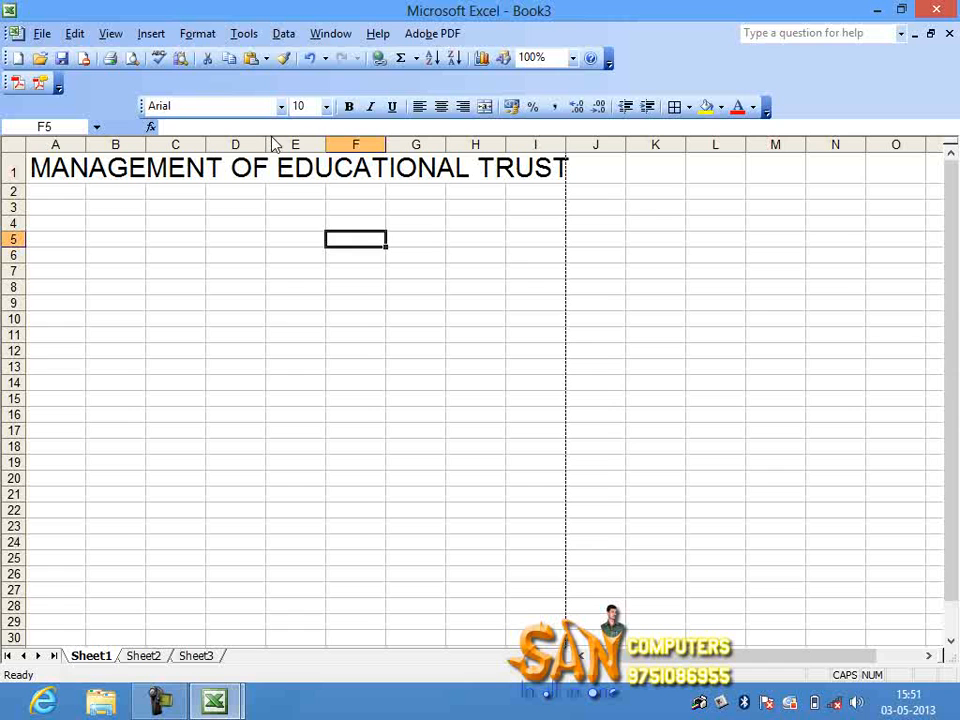
Step: Enter the sample text "B ERTREG" in cell D1, which the title runs across, and delete it again
click(72, 170)
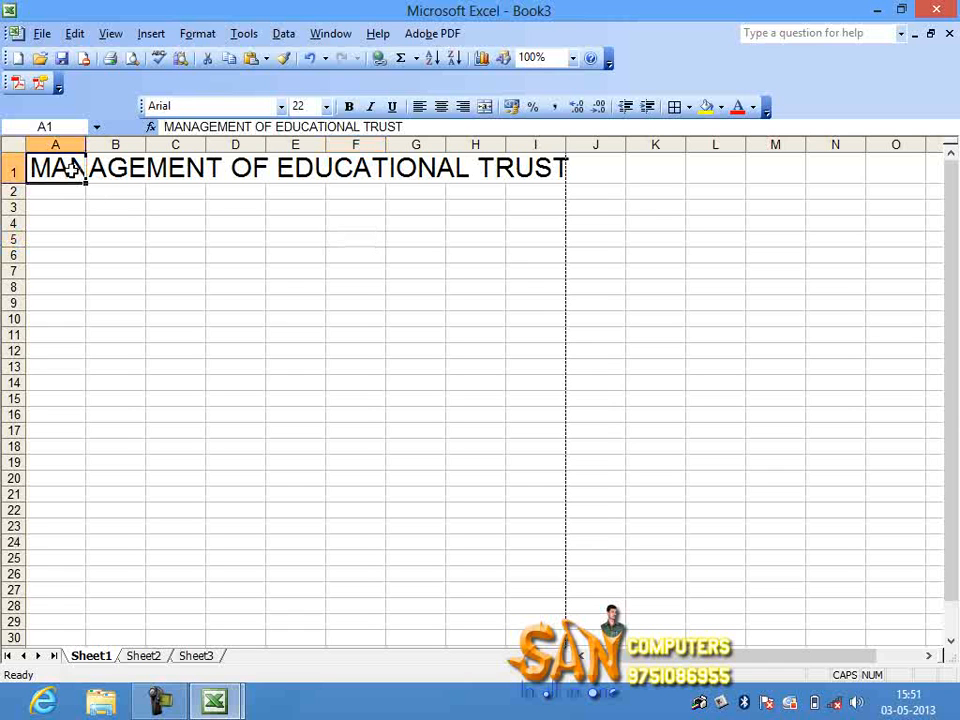
click(177, 238)
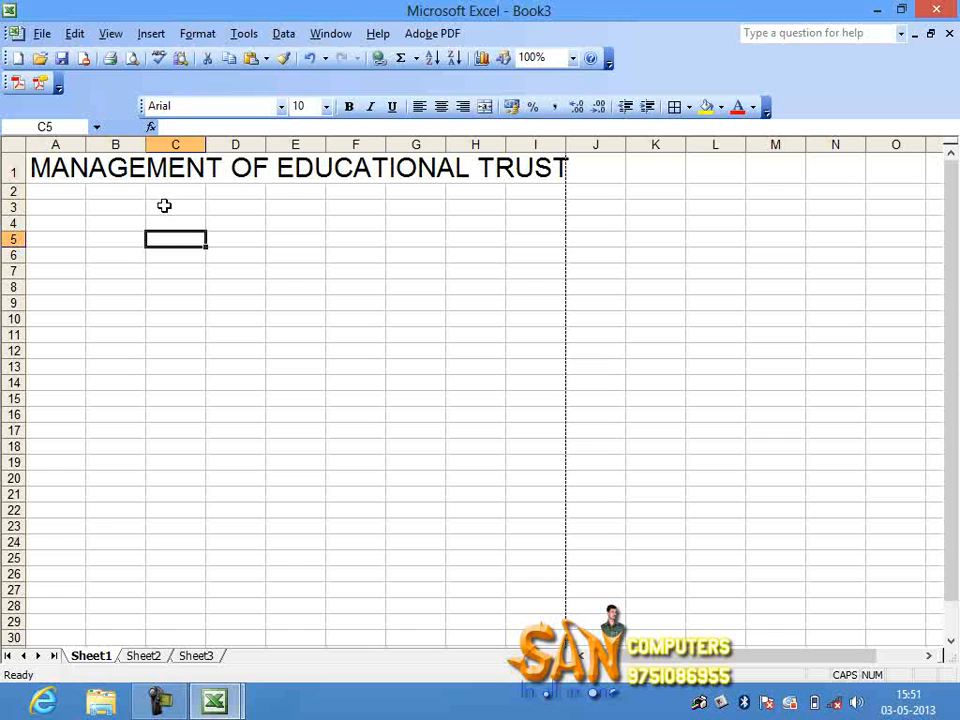
click(257, 173)
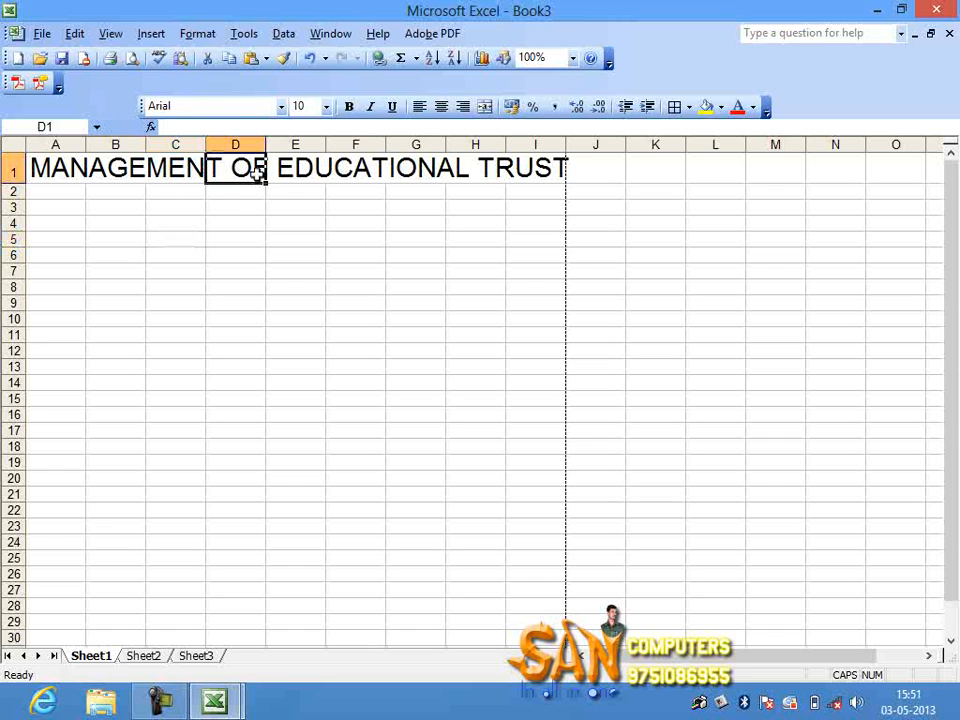
text(B ERTREG)
click(261, 257)
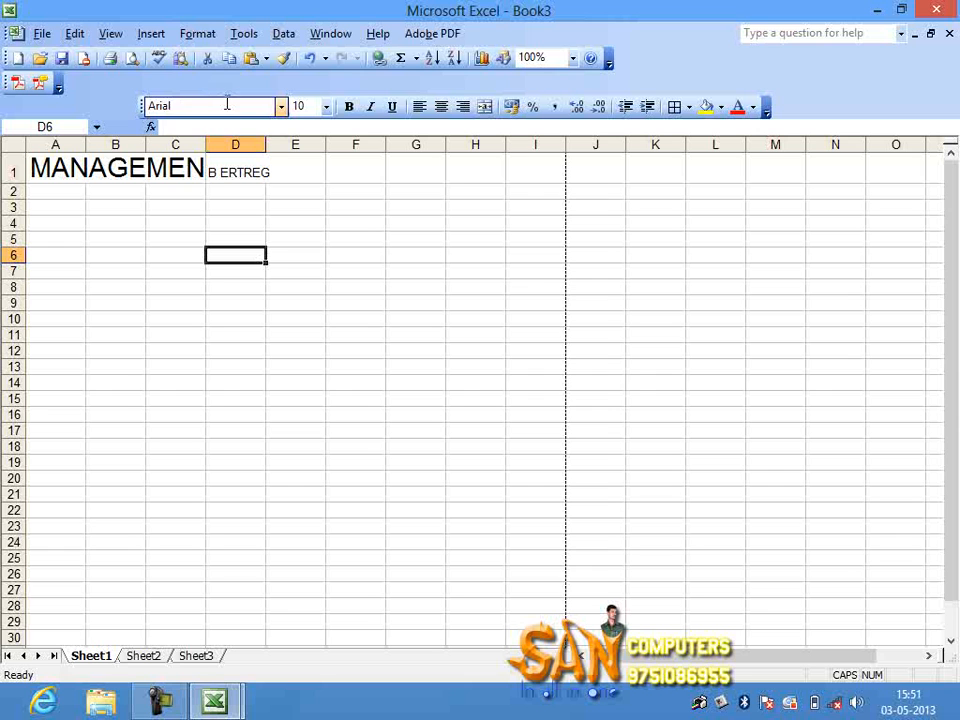
click(183, 172)
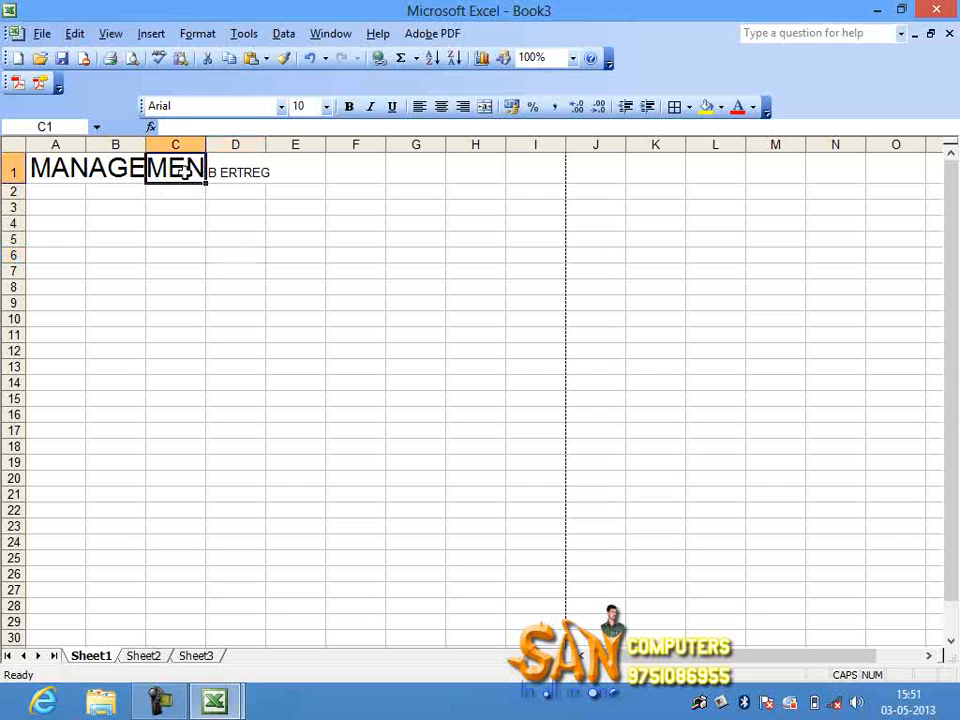
click(235, 172)
key(Delete)
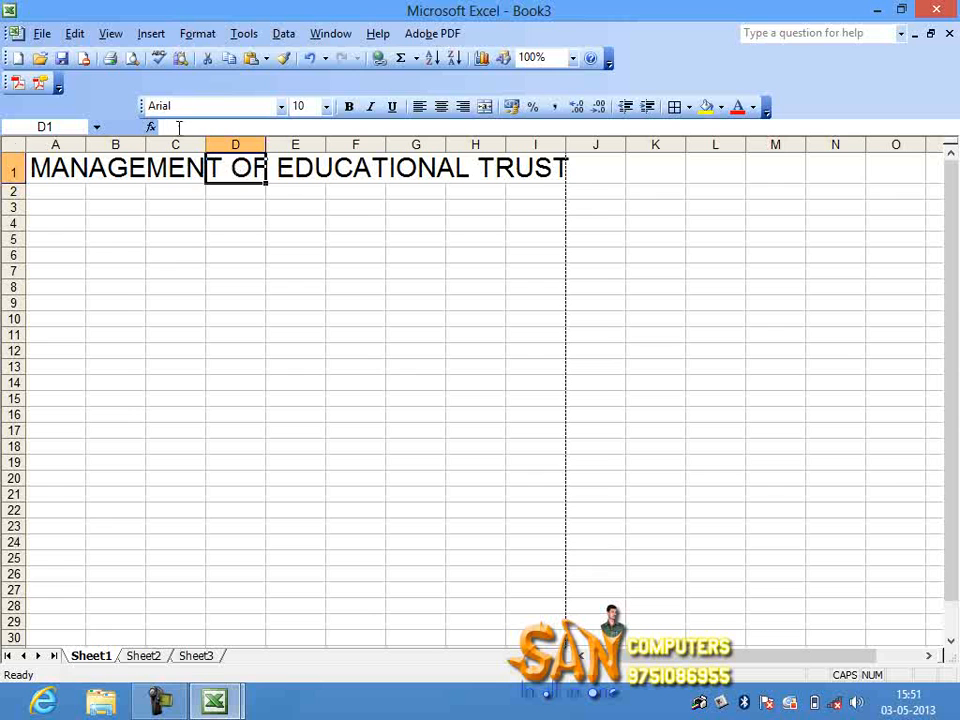
Step: Examine the cells of row 1 from A1 to F1 to find which one holds the title text
click(38, 164)
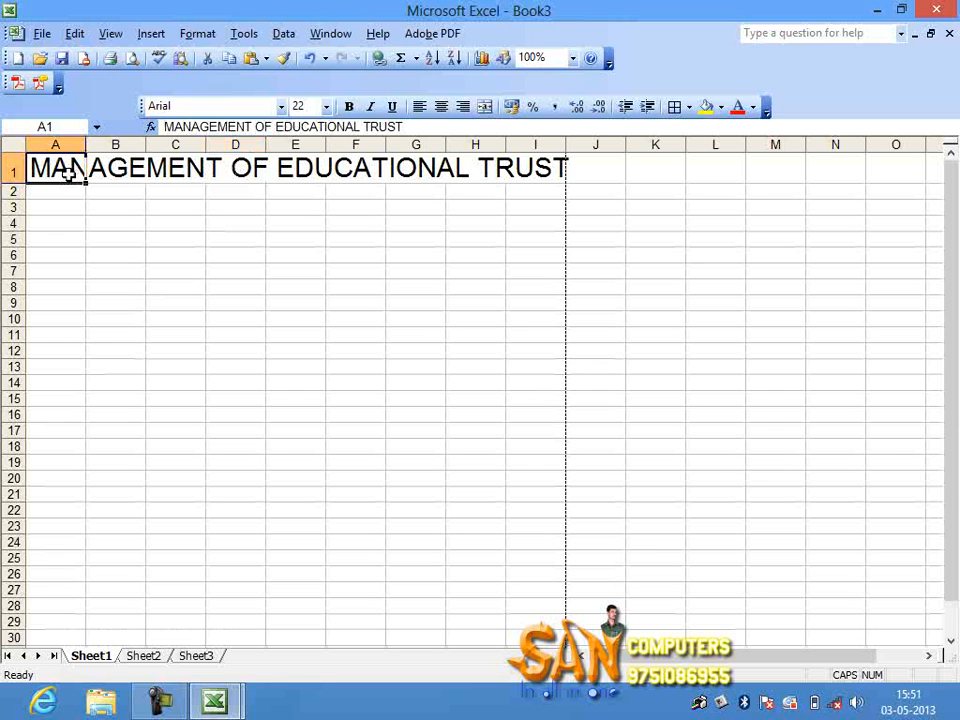
click(137, 170)
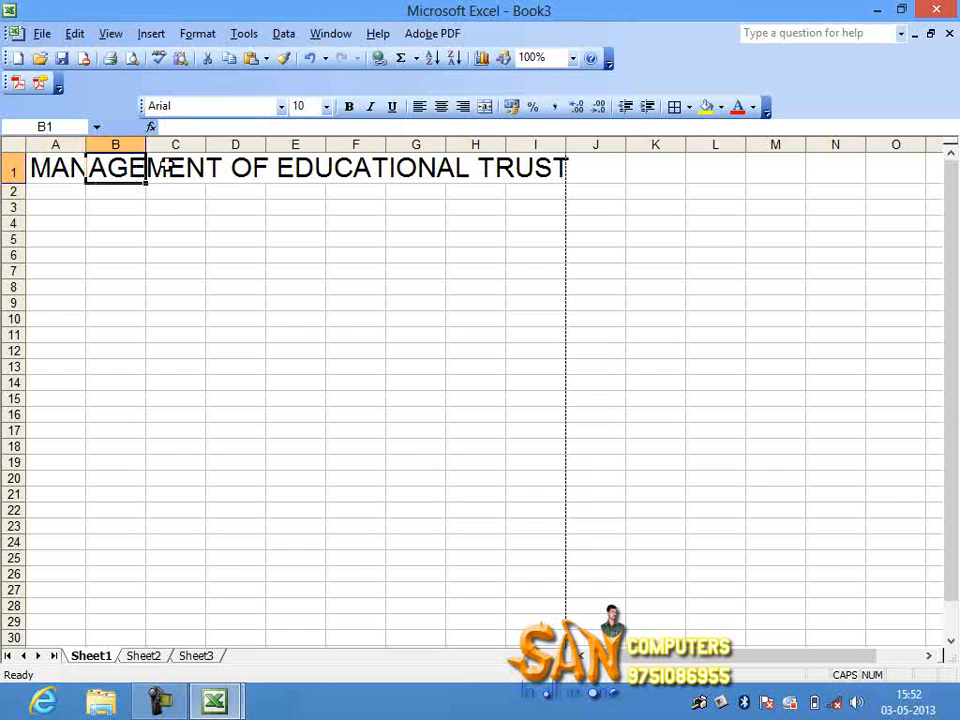
click(160, 168)
click(225, 167)
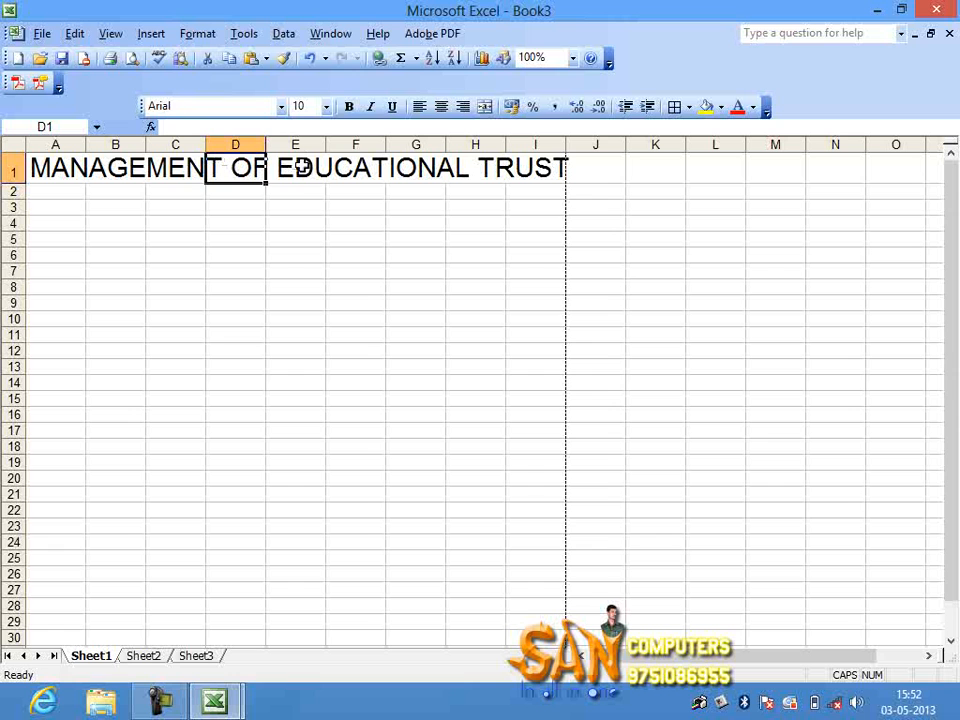
click(299, 164)
click(341, 167)
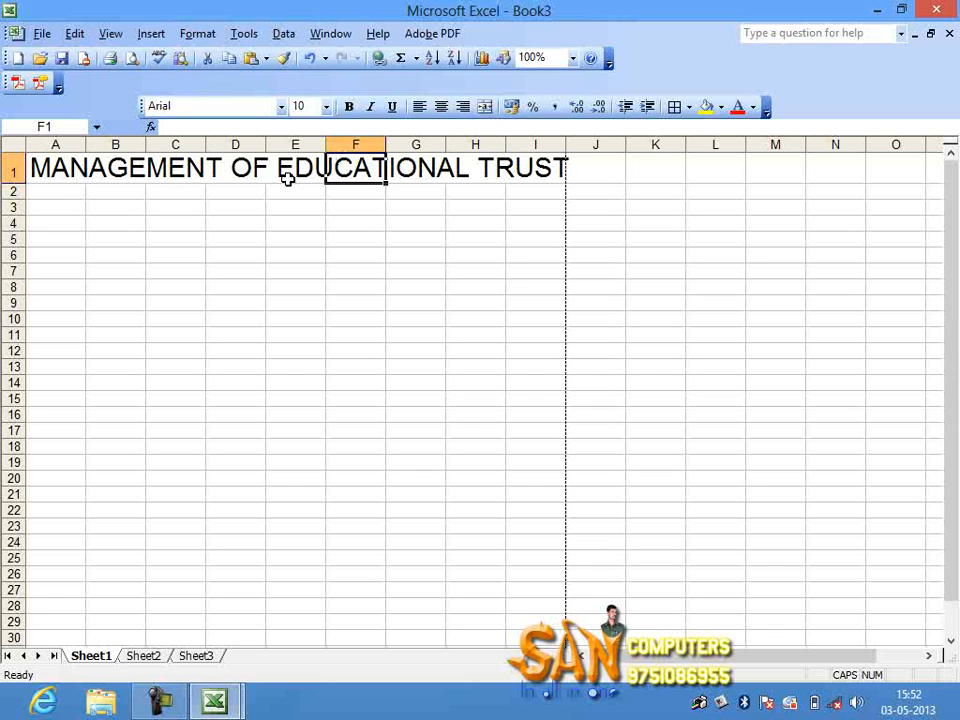
Step: Set the font size of the title in cell A1 to 18
click(36, 167)
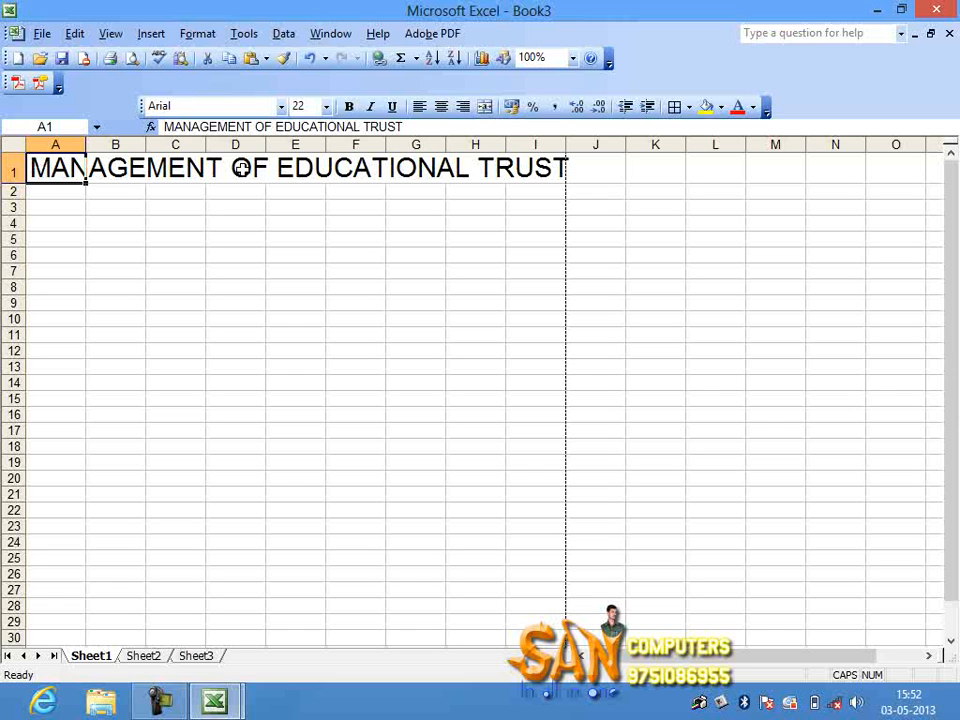
click(326, 107)
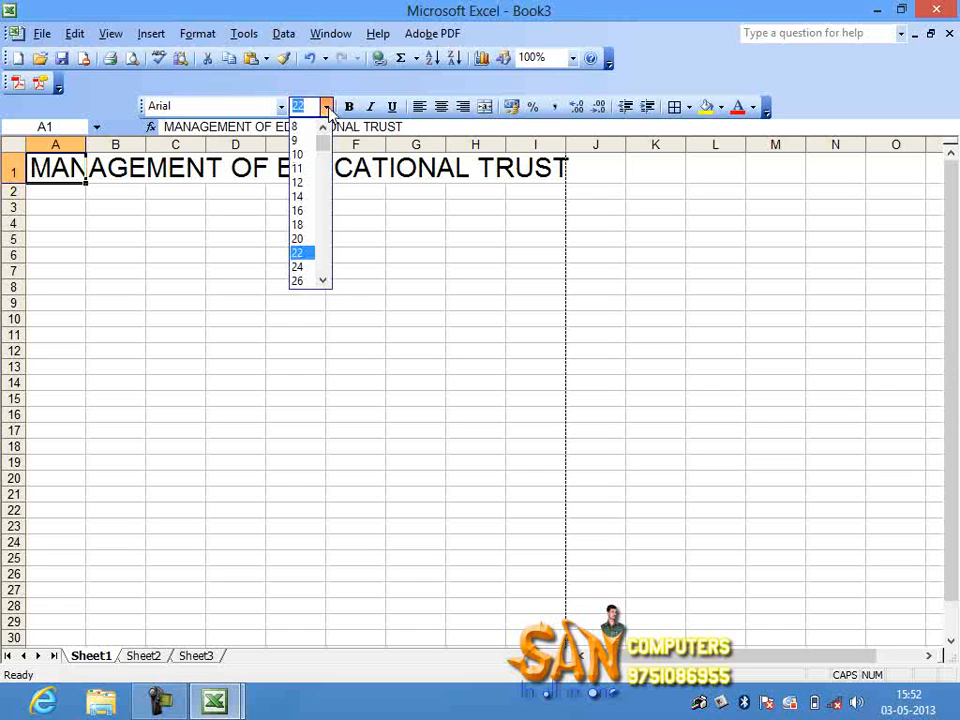
click(306, 230)
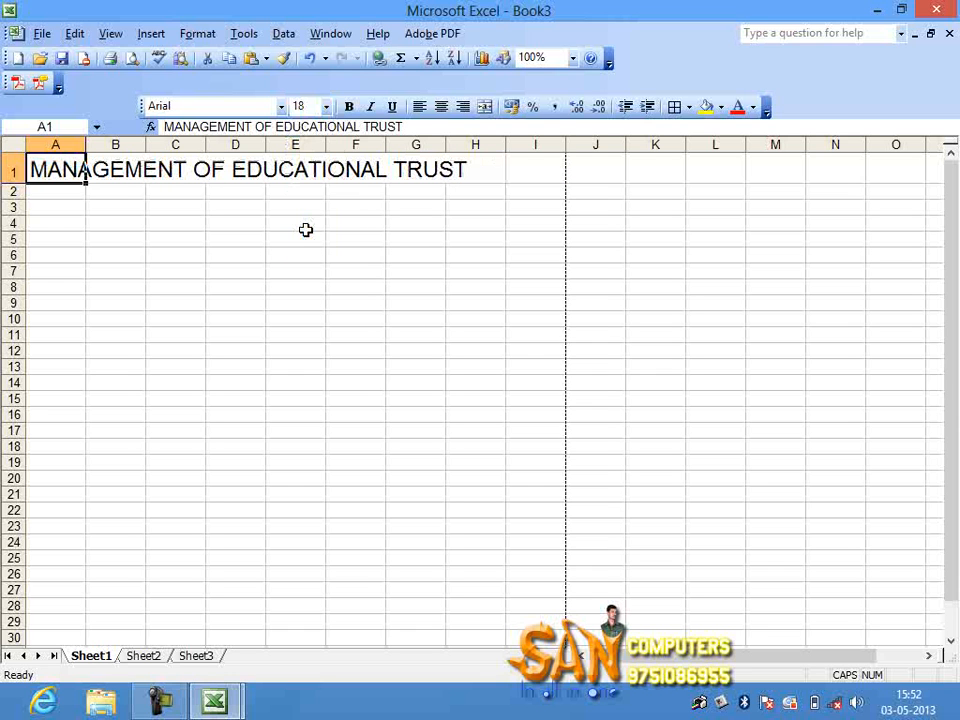
Step: Enter the sample text "SD FSFV" in cell D1 over the resized title and clear it again
click(240, 172)
text(SD FSFV)
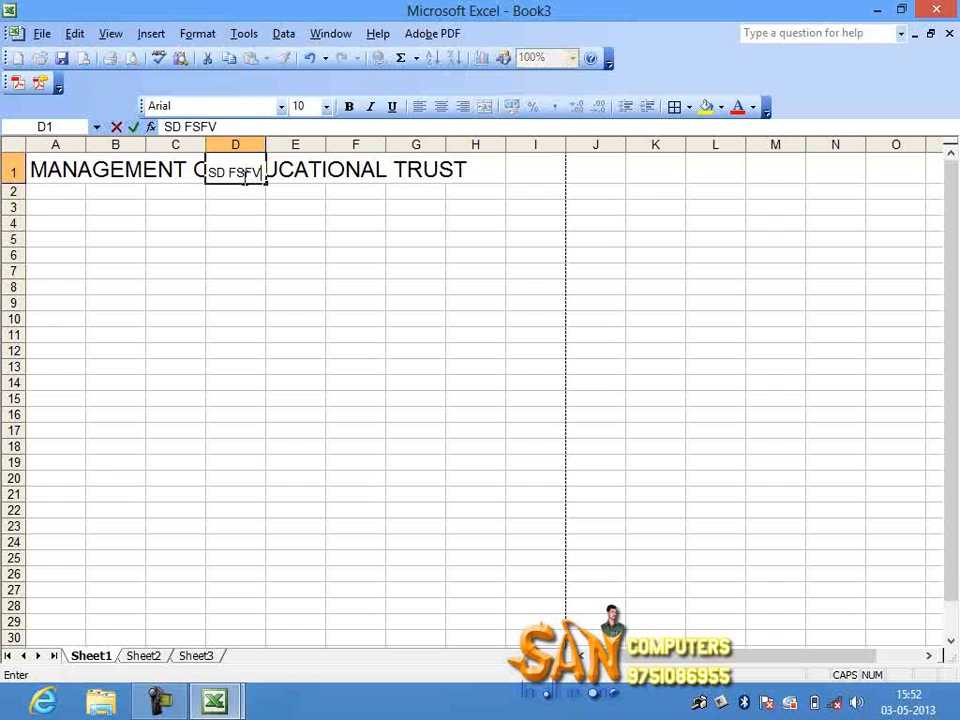
click(261, 225)
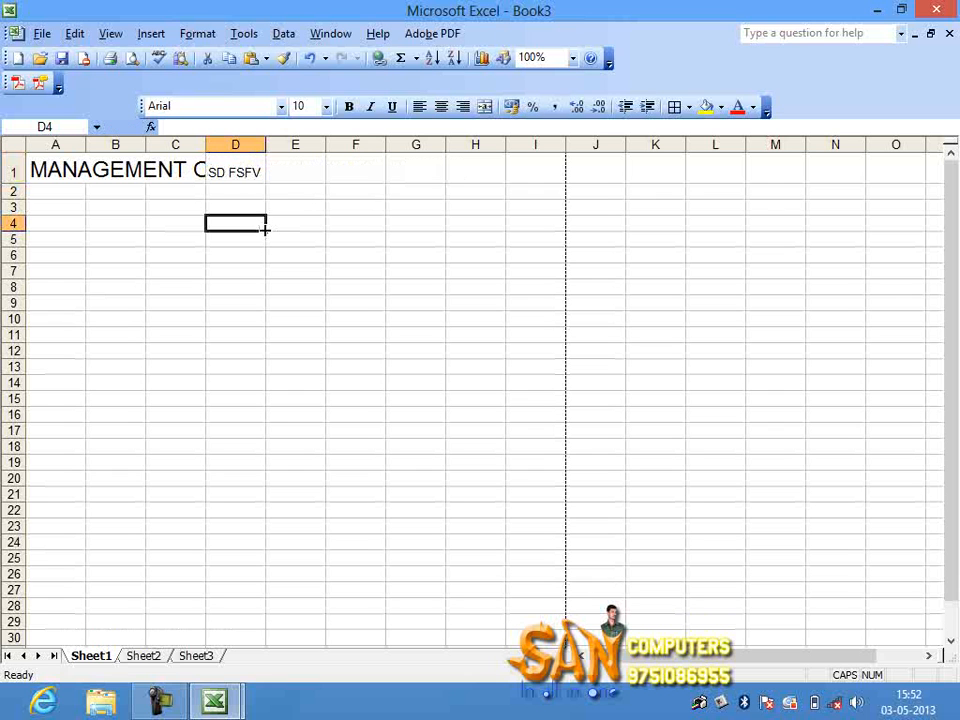
click(244, 172)
key(Delete)
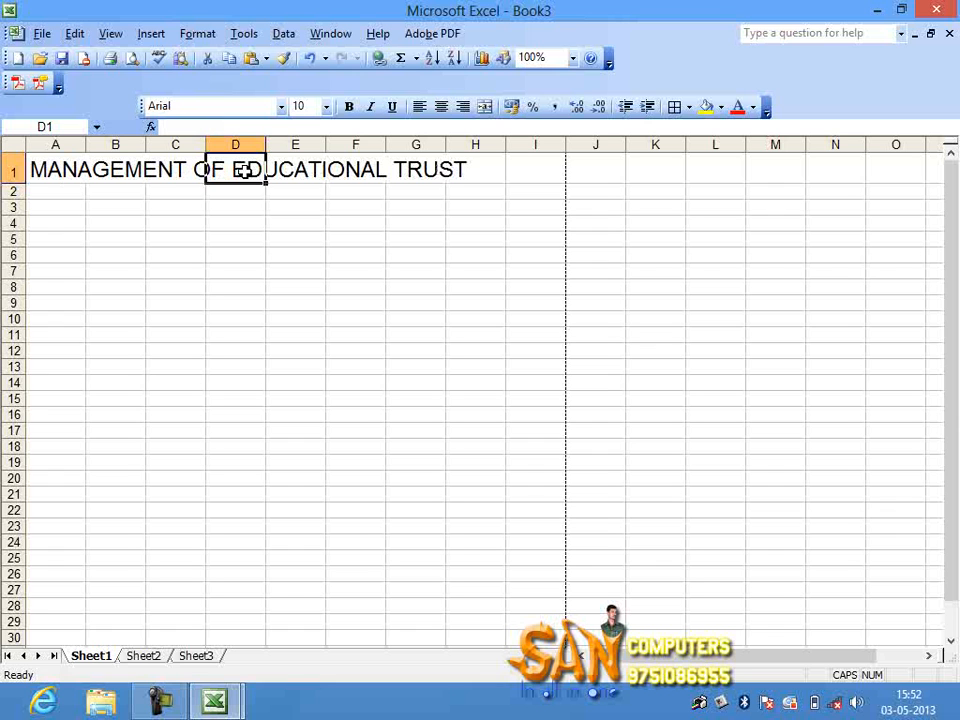
Step: Merge cells A1 to I1 and center the title across them
click(73, 163)
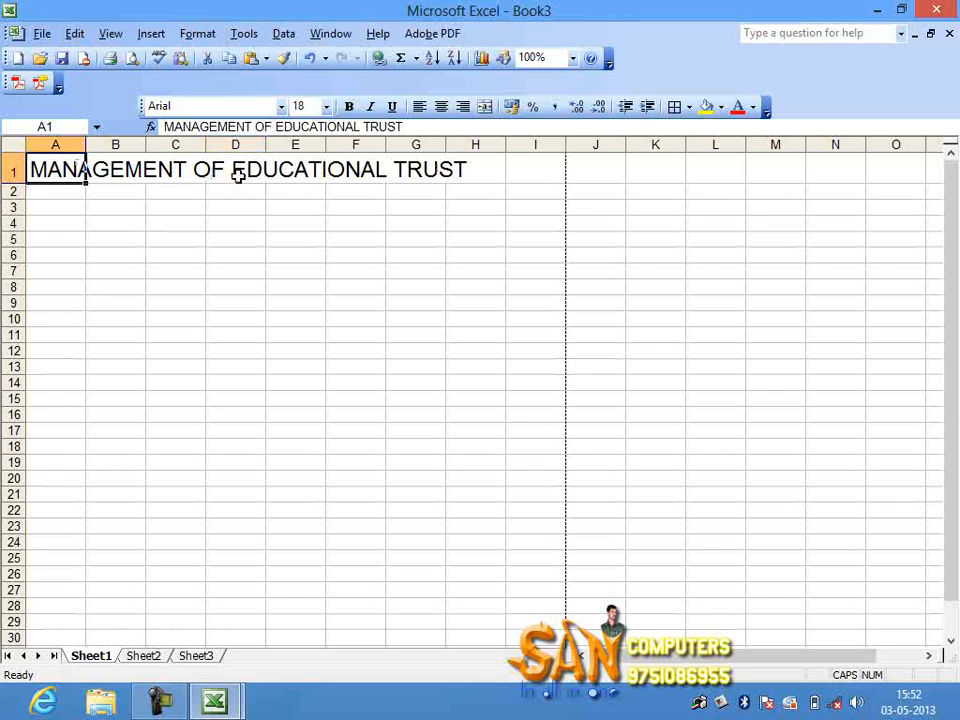
key(shift+Right)
key(shift+Right)
key(shift+Right)
key(shift+Right)
key(shift+Right)
key(shift+Right)
key(shift+Right)
key(shift+Right)
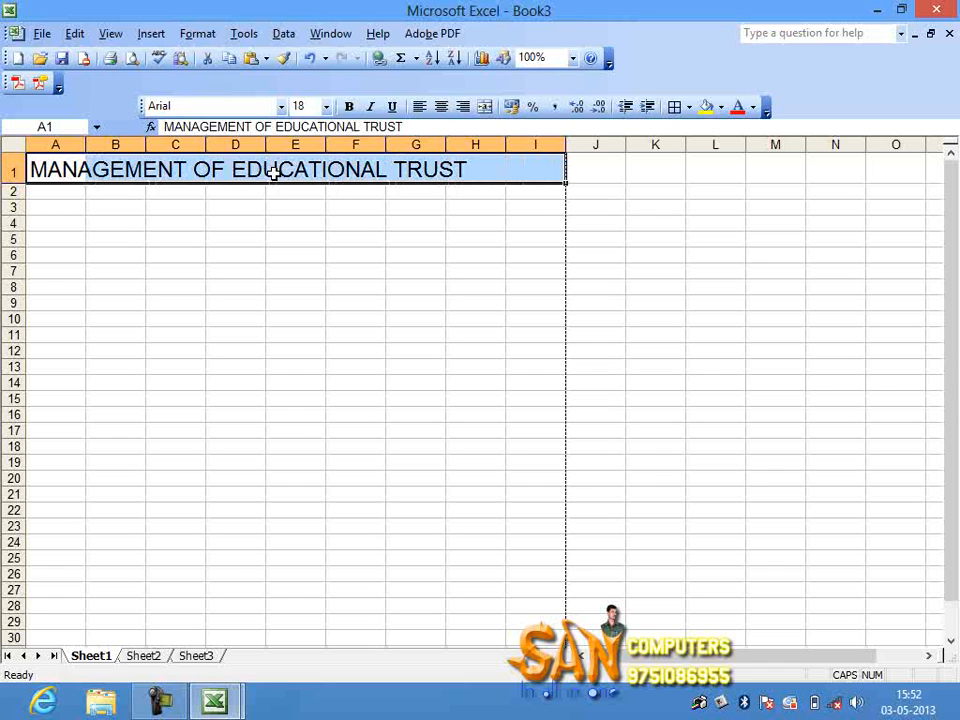
click(483, 107)
click(319, 244)
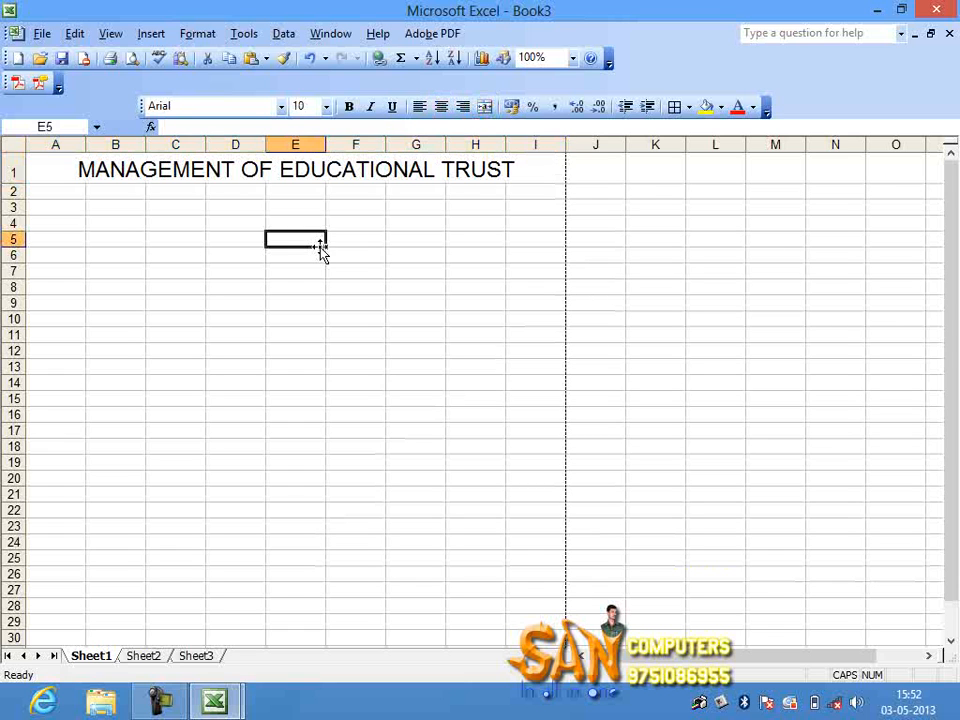
Step: Start overwriting the merged title with "MNB" and with "HJG", discarding each entry
click(213, 169)
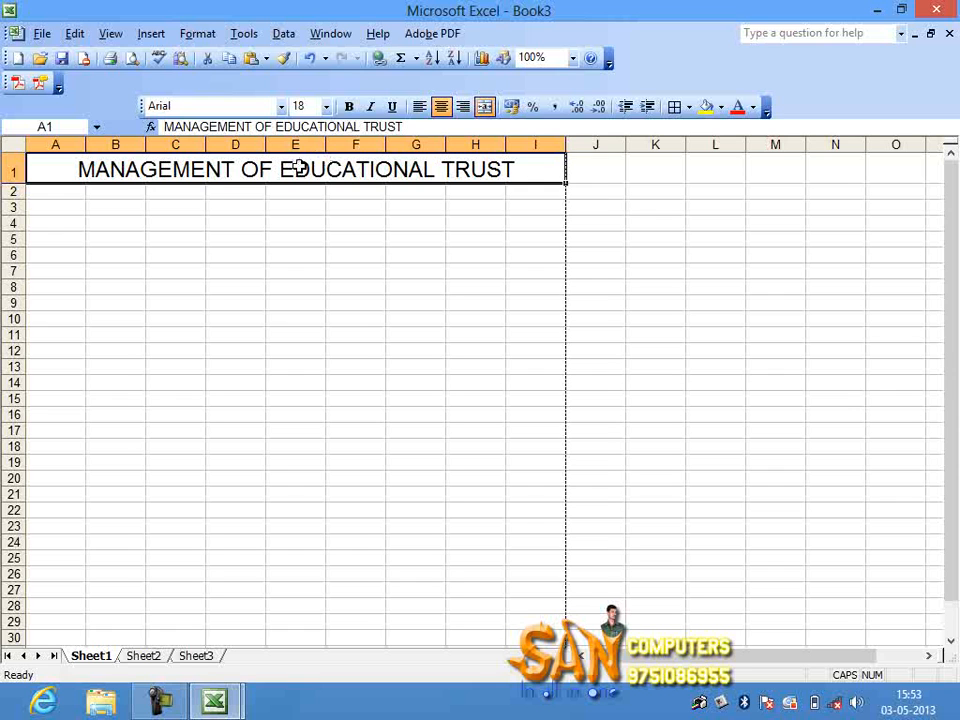
text(MNB)
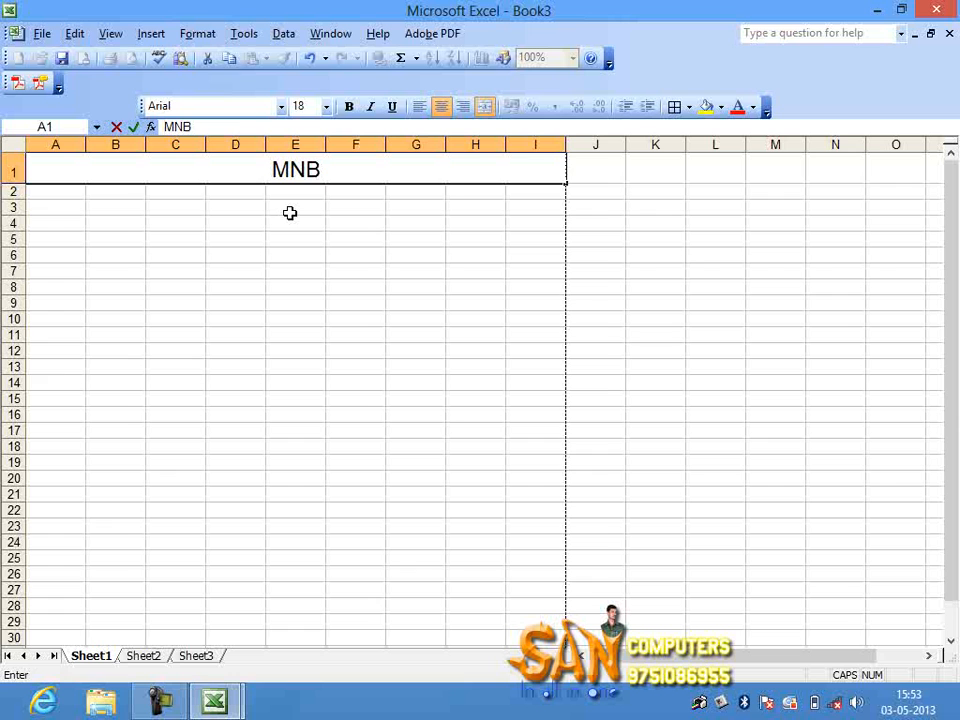
key(Return)
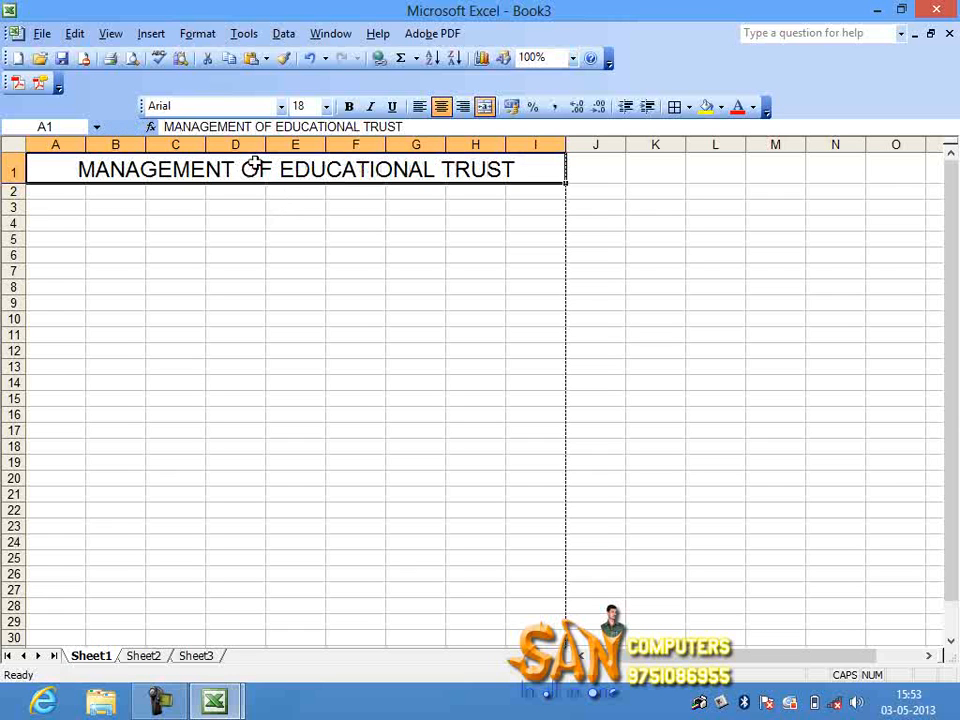
text(HJG)
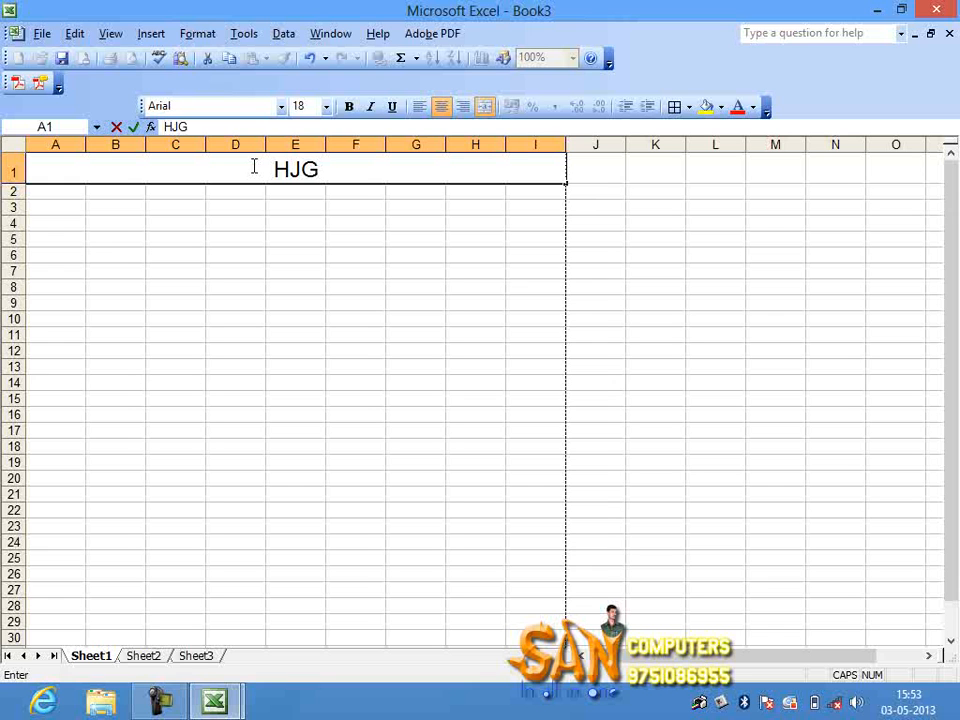
key(Escape)
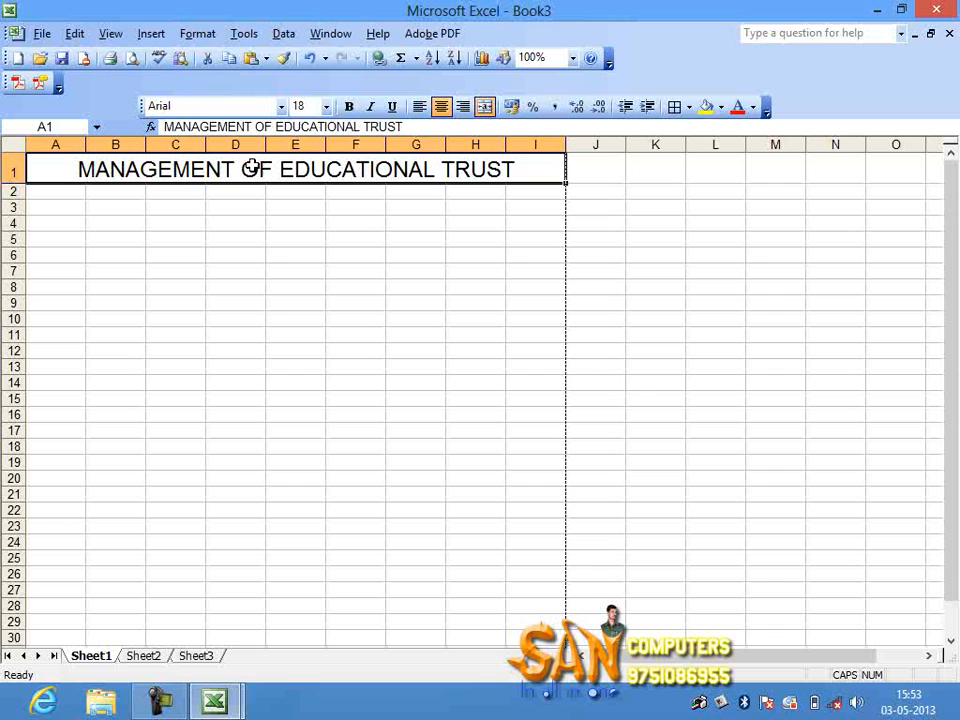
Step: Append the sample text "FKNSDFN" to the end of the merged title in A1 and erase it again
double_click(253, 169)
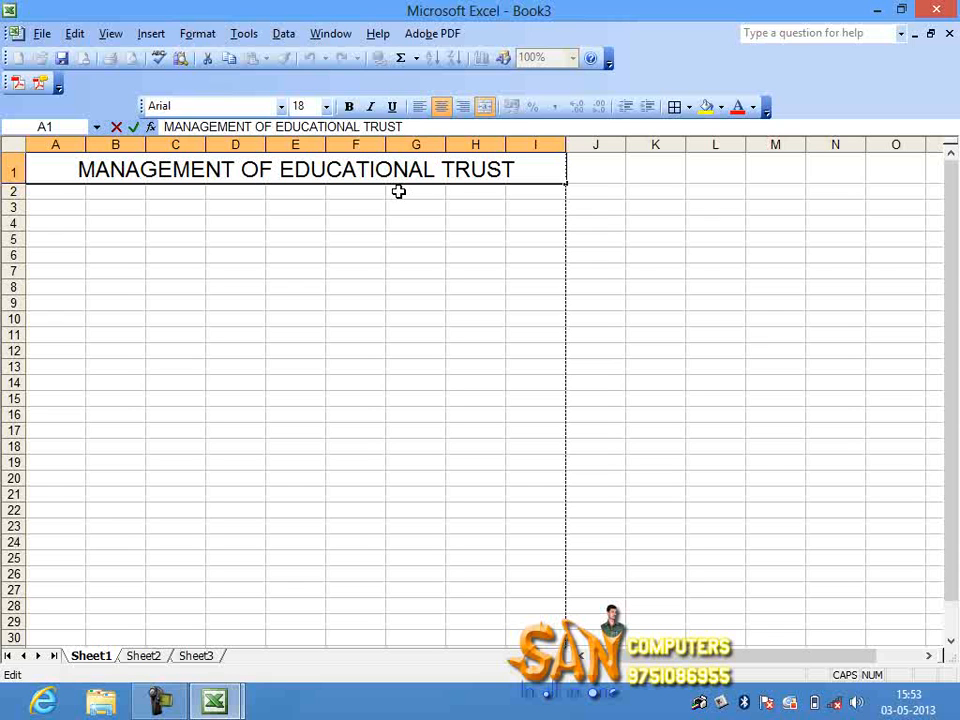
click(322, 285)
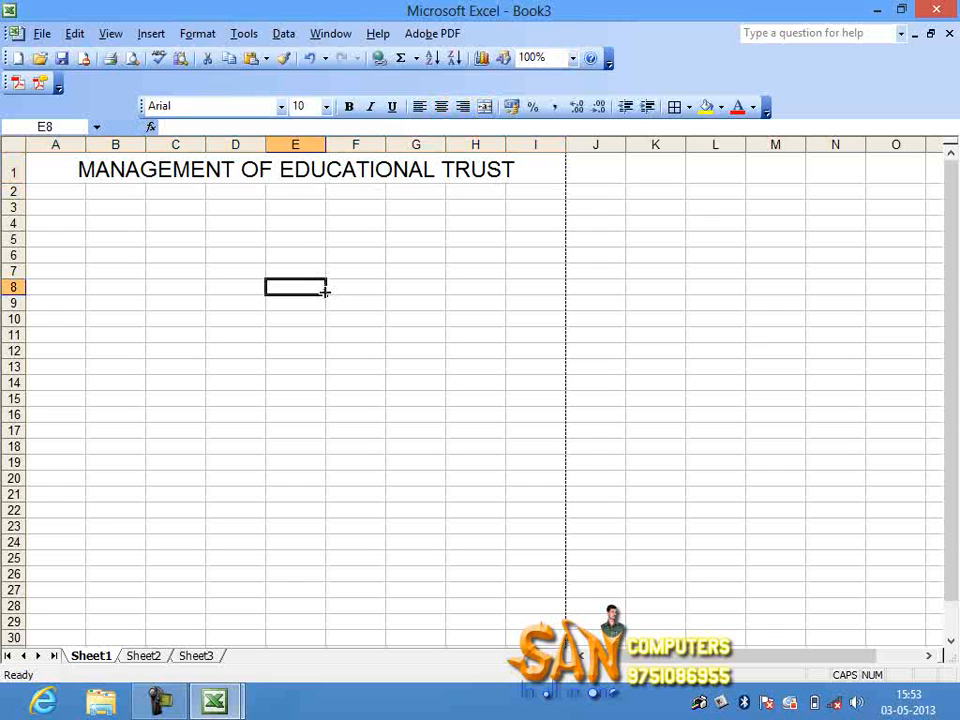
click(282, 165)
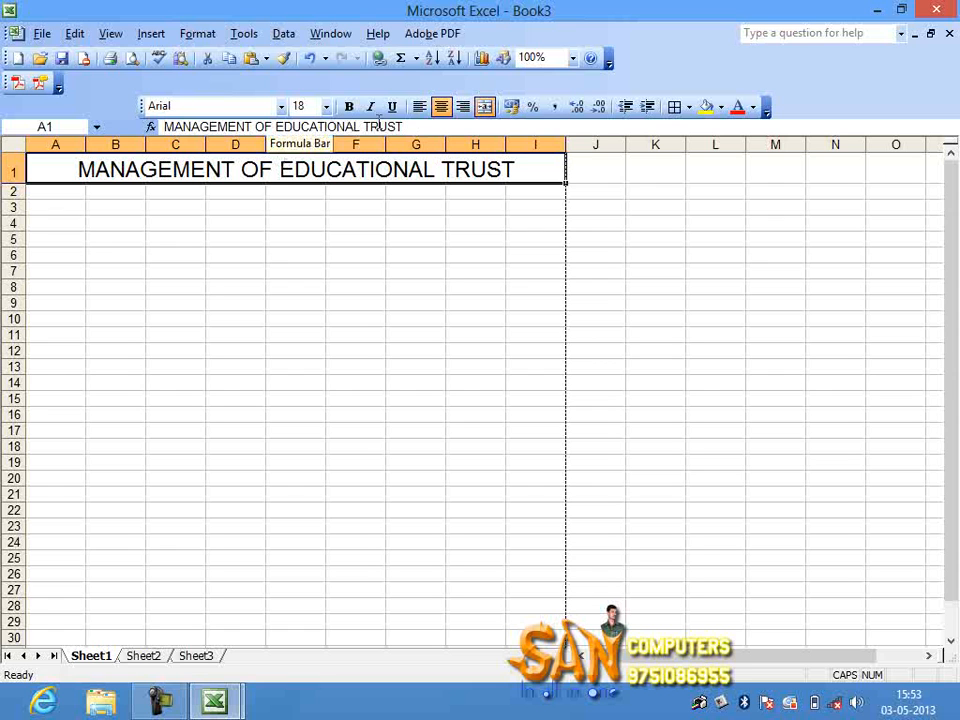
click(414, 122)
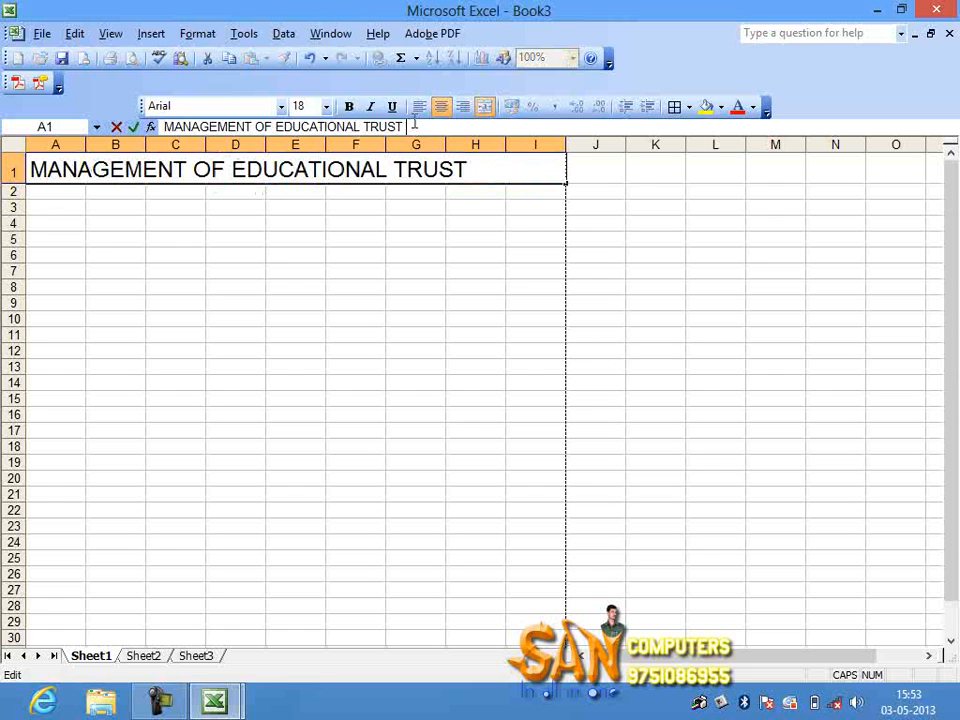
text(FKNSDFN)
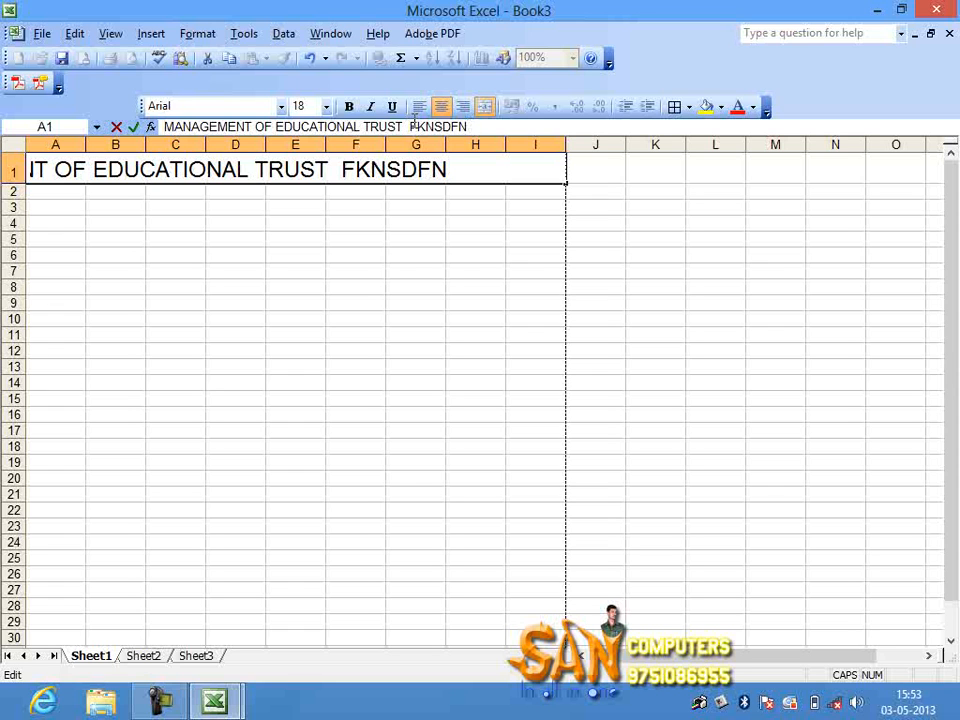
key(BackSpace)
key(BackSpace)
key(BackSpace)
key(BackSpace)
key(BackSpace)
key(BackSpace)
key(BackSpace)
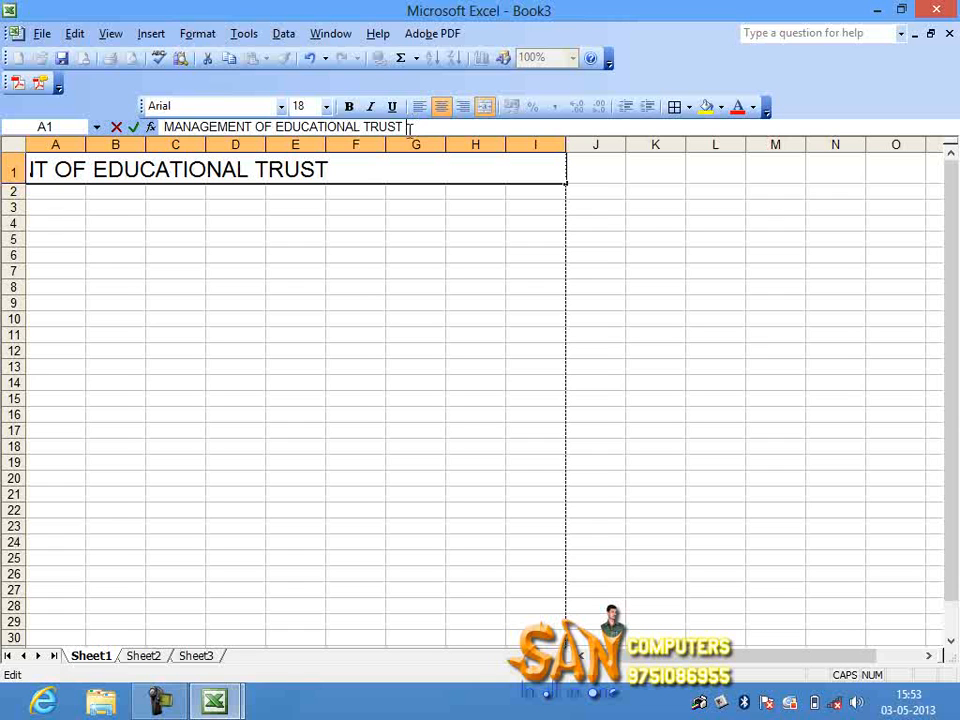
click(362, 279)
click(270, 167)
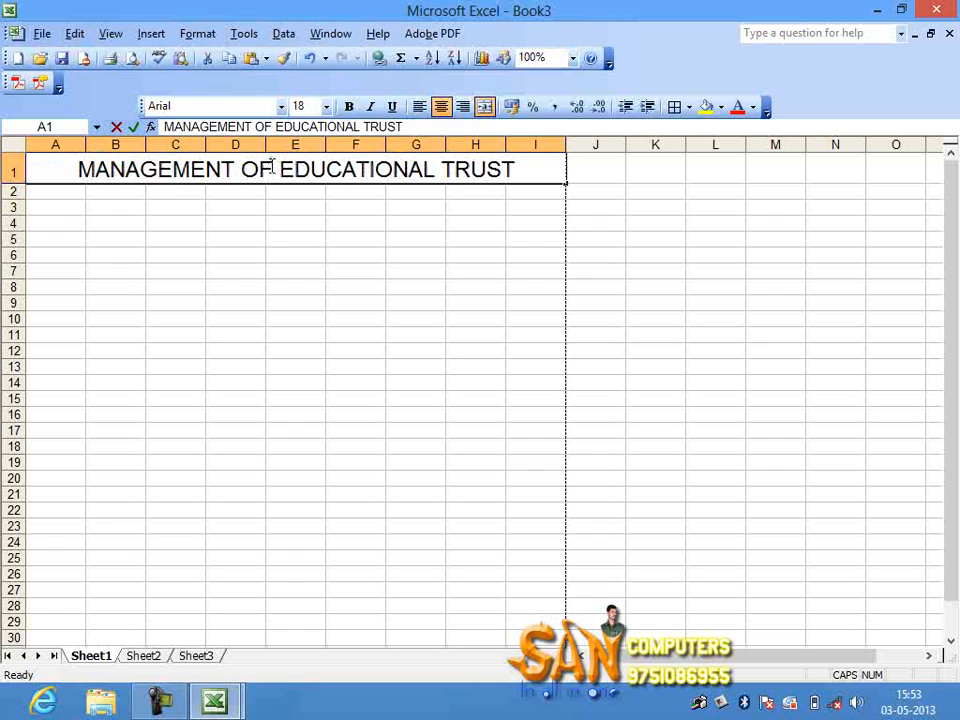
click(350, 283)
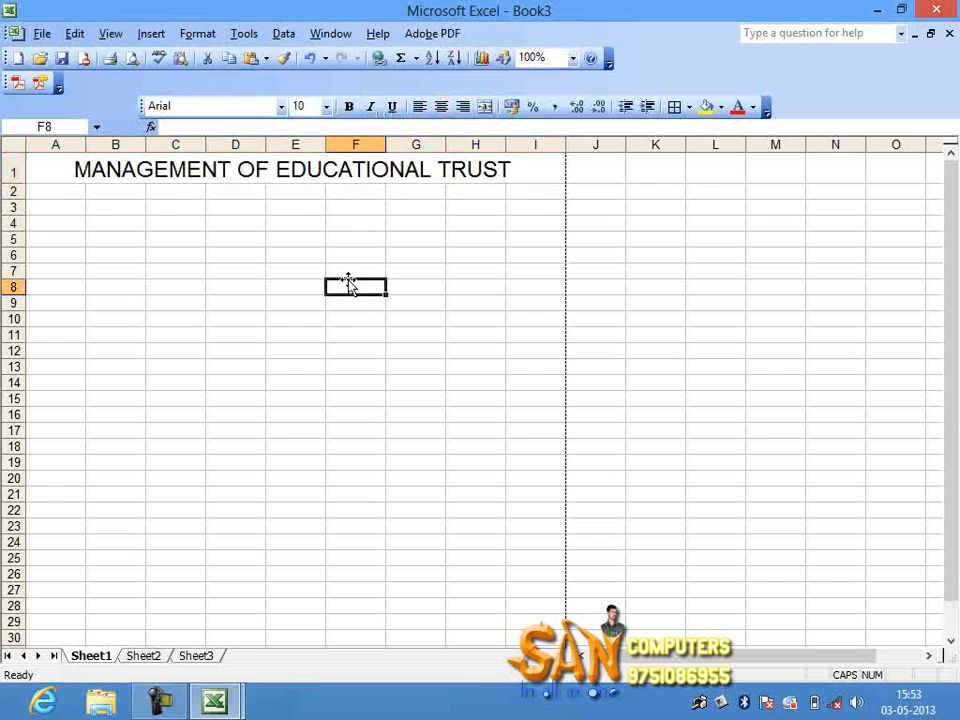
Step: Append the sample text "HGFD" after the word TRUST in the A1 title and erase it again
click(315, 172)
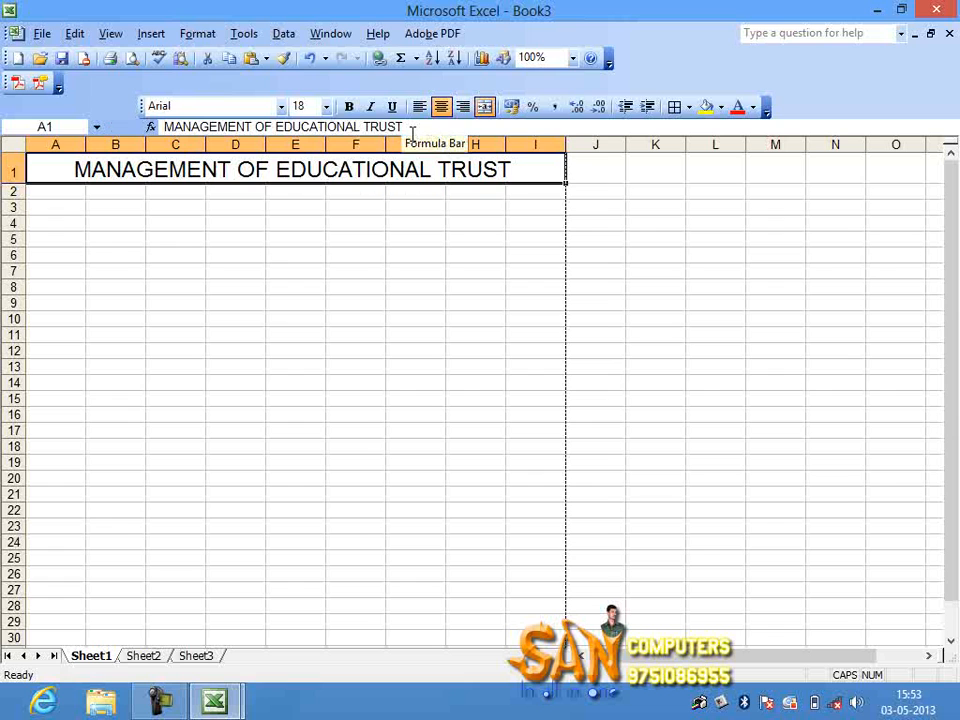
click(411, 133)
text(HGFD)
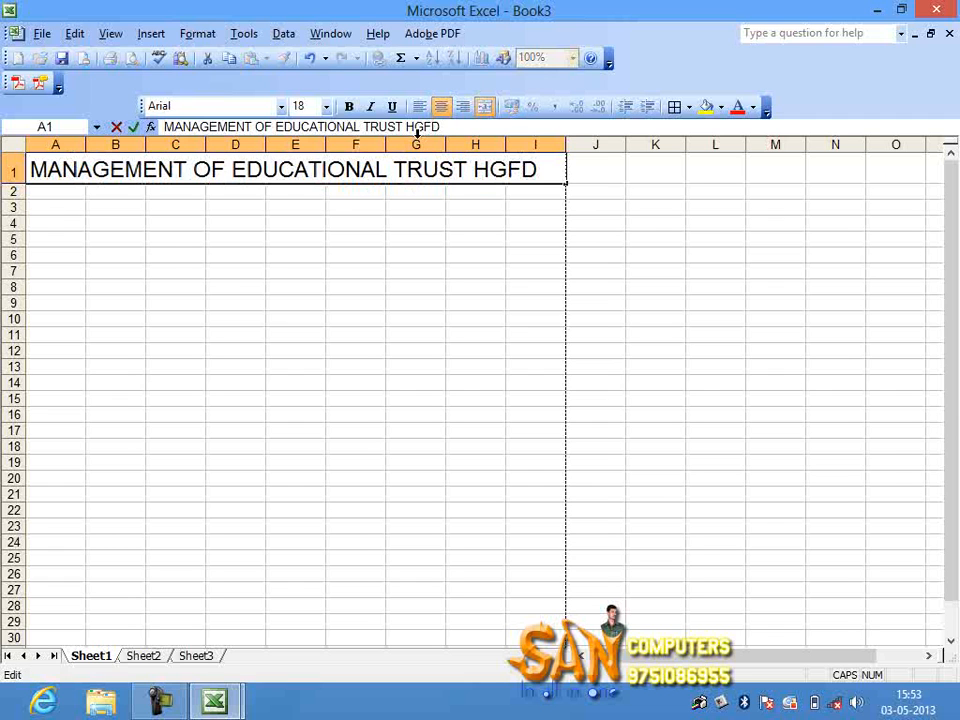
key(BackSpace)
key(BackSpace)
key(BackSpace)
key(BackSpace)
key(BackSpace)
key(BackSpace)
key(BackSpace)
key(BackSpace)
key(BackSpace)
key(BackSpace)
key(BackSpace)
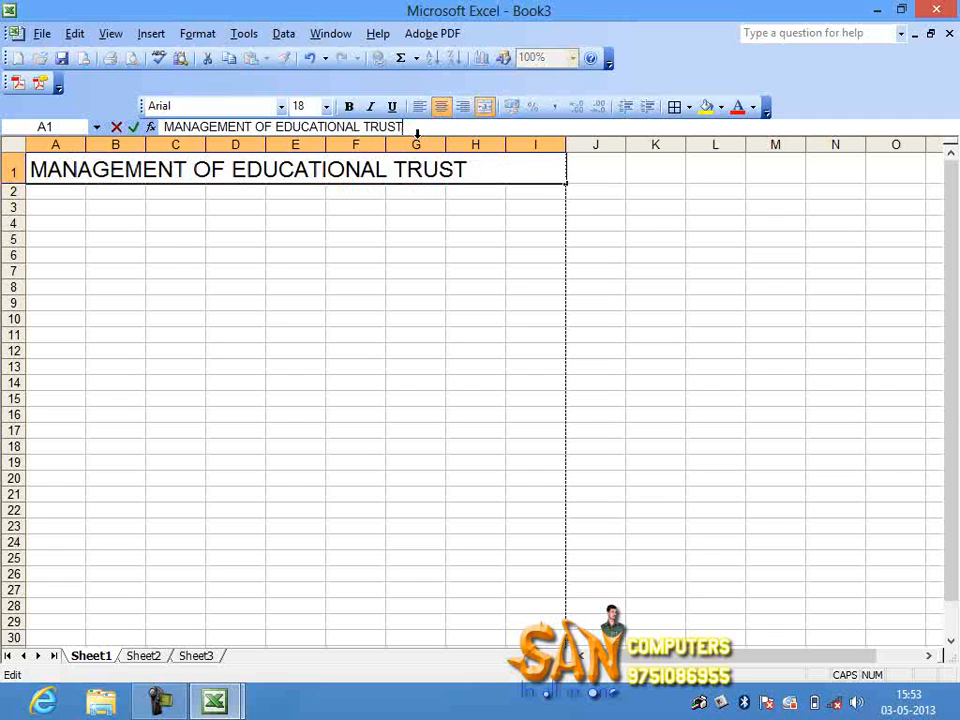
Step: Delete the words "EDUCATIONAL TRUST" from the A1 title, leaving "MANAGEMENT OF"
key(BackSpace)
key(BackSpace)
key(BackSpace)
key(BackSpace)
key(BackSpace)
key(BackSpace)
key(BackSpace)
key(BackSpace)
key(BackSpace)
key(BackSpace)
key(BackSpace)
key(BackSpace)
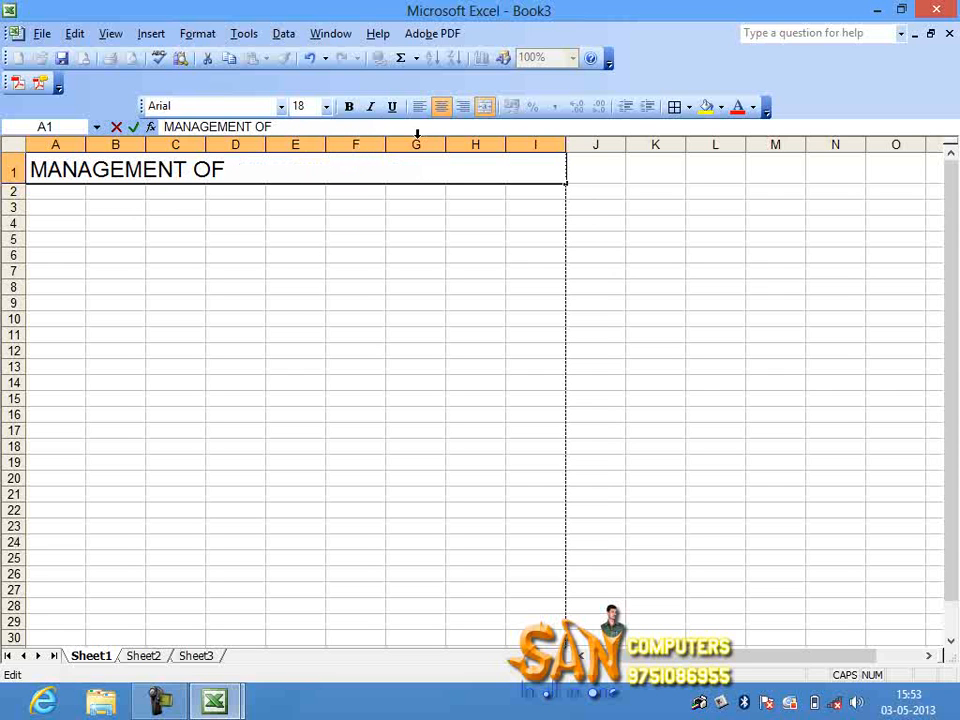
click(393, 340)
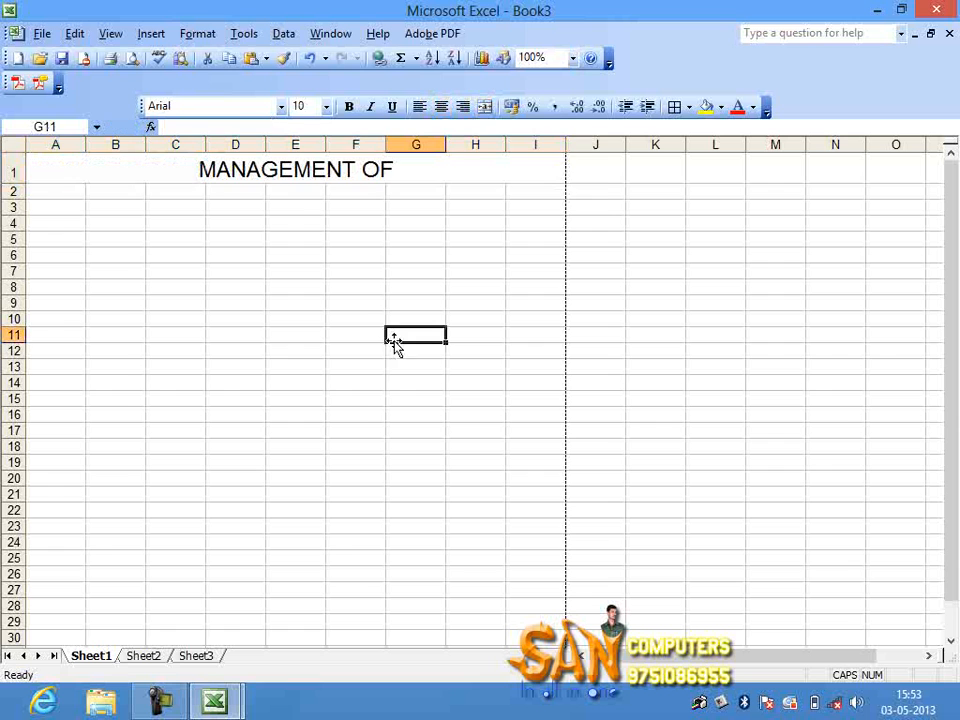
Step: Delete the word "OF" from the A1 title, leaving only "MANAGEMENT"
click(317, 169)
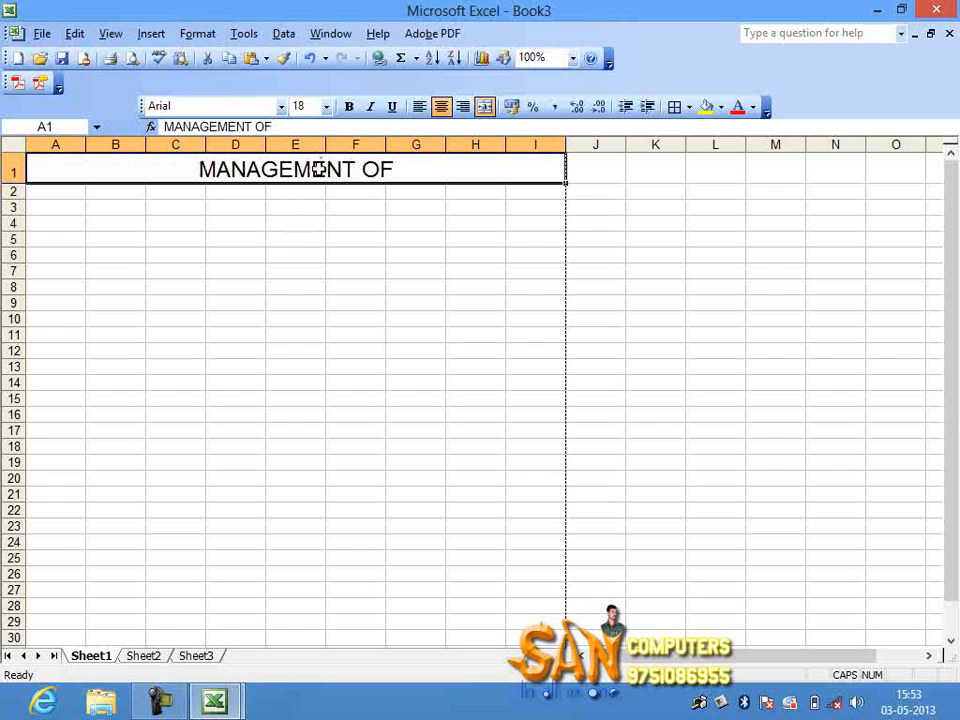
click(362, 126)
key(BackSpace)
key(BackSpace)
key(BackSpace)
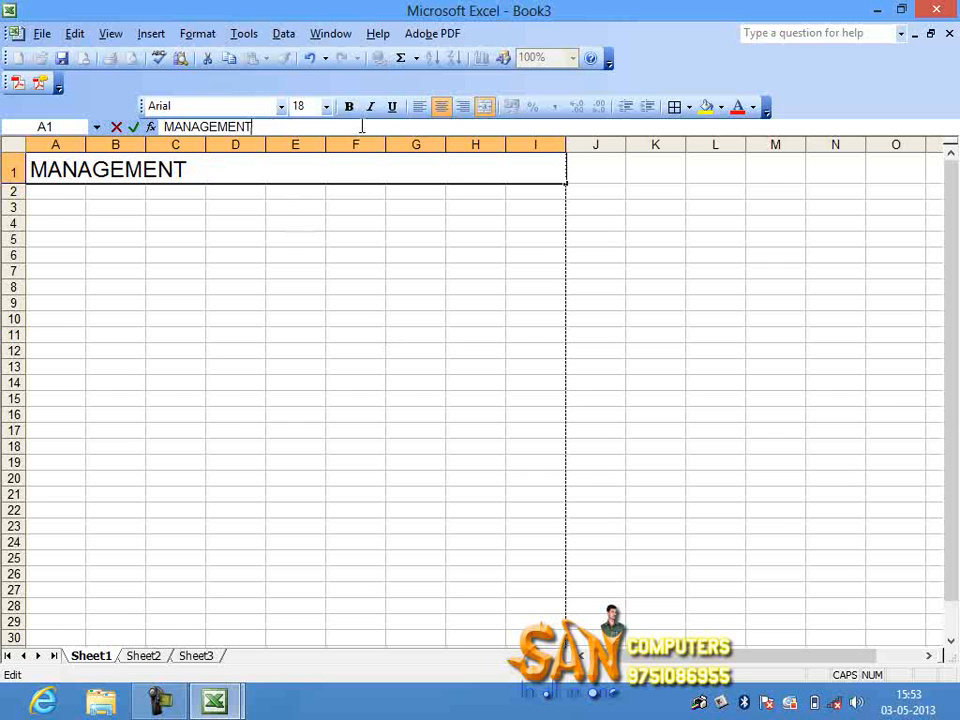
click(331, 271)
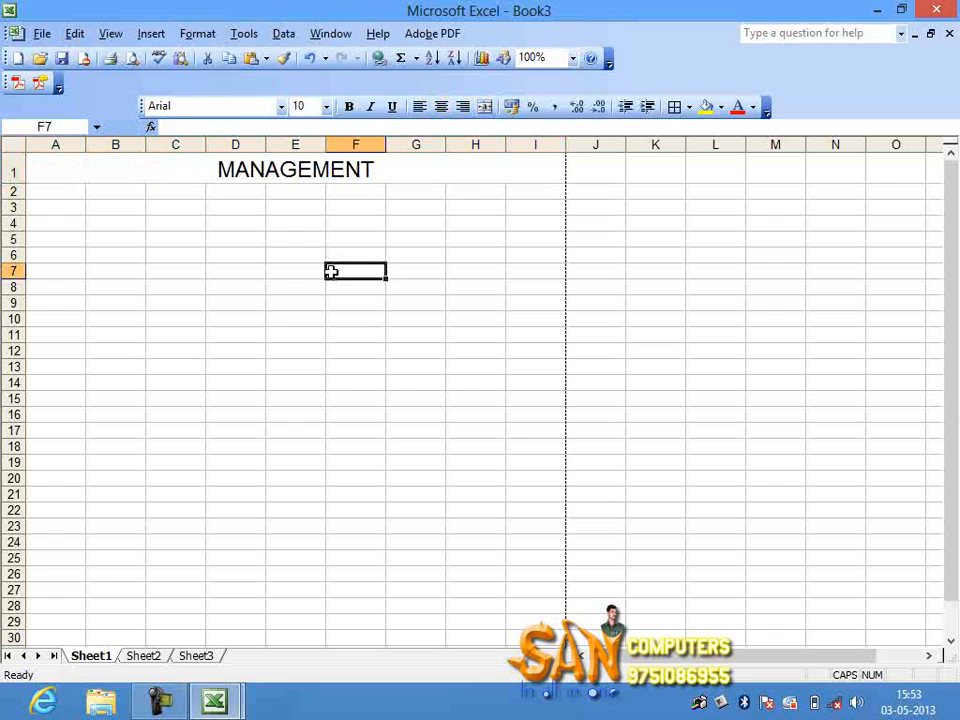
Step: Overwrite the whole A1 title with "A" and undo the replacement
click(278, 166)
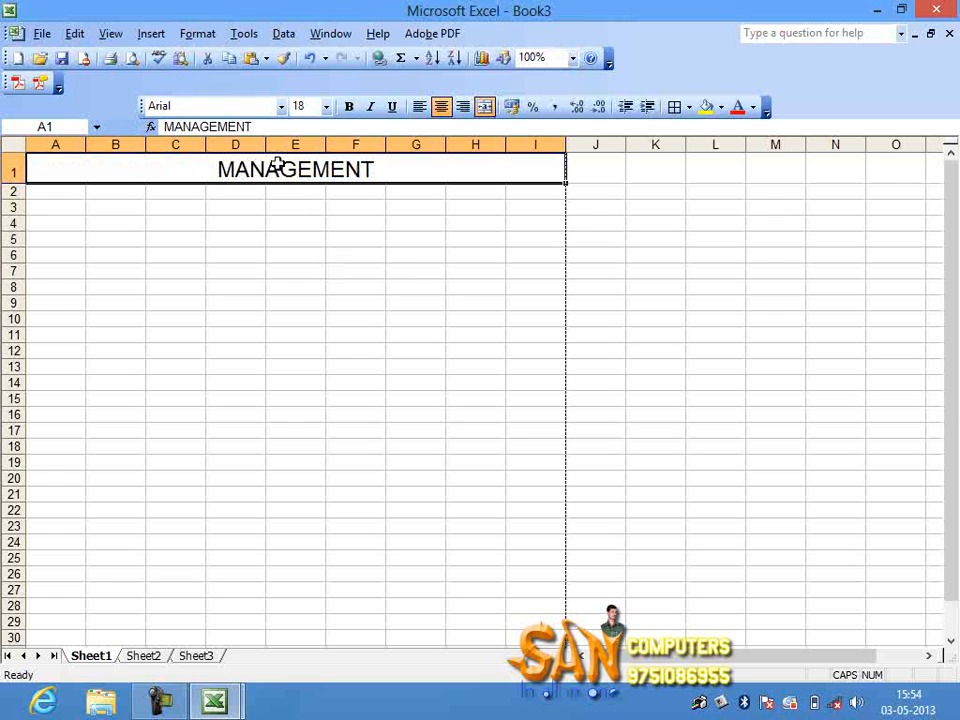
text(A)
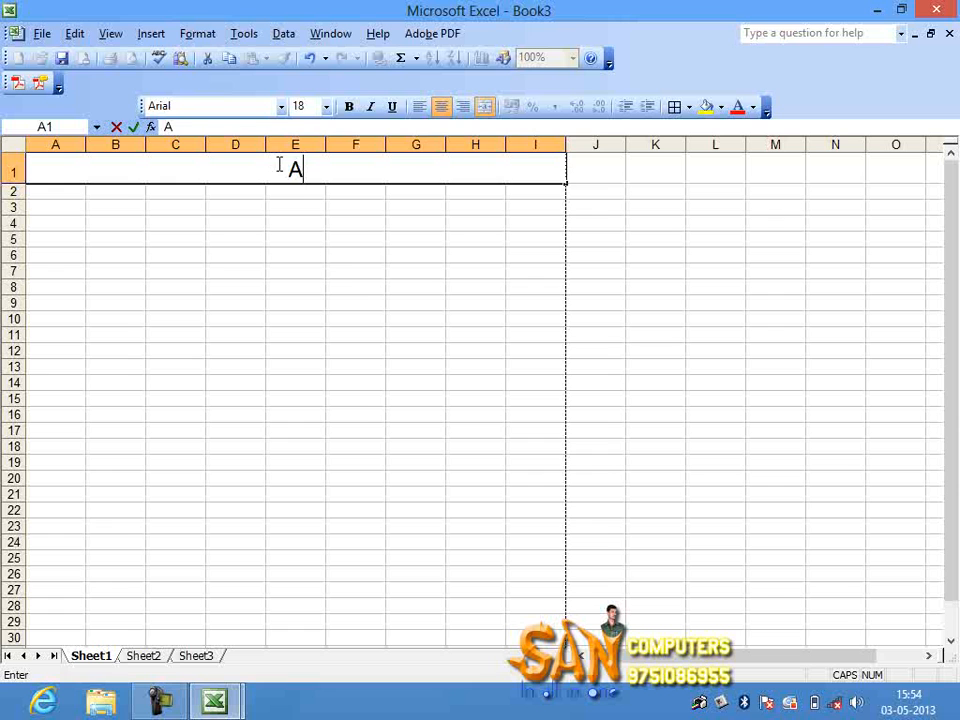
click(342, 271)
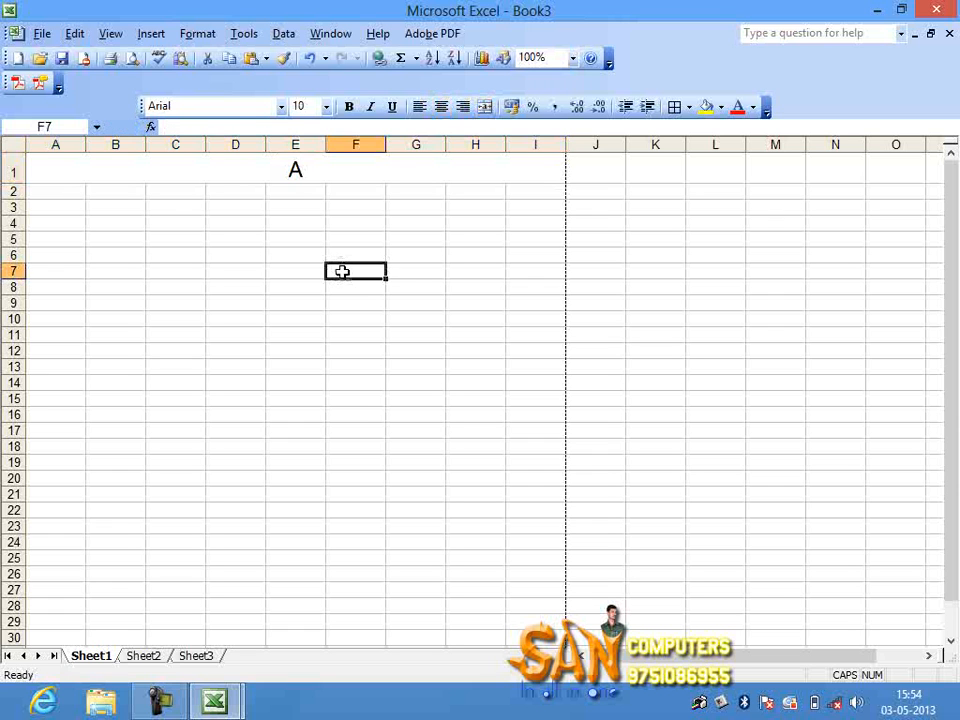
key(ctrl+z)
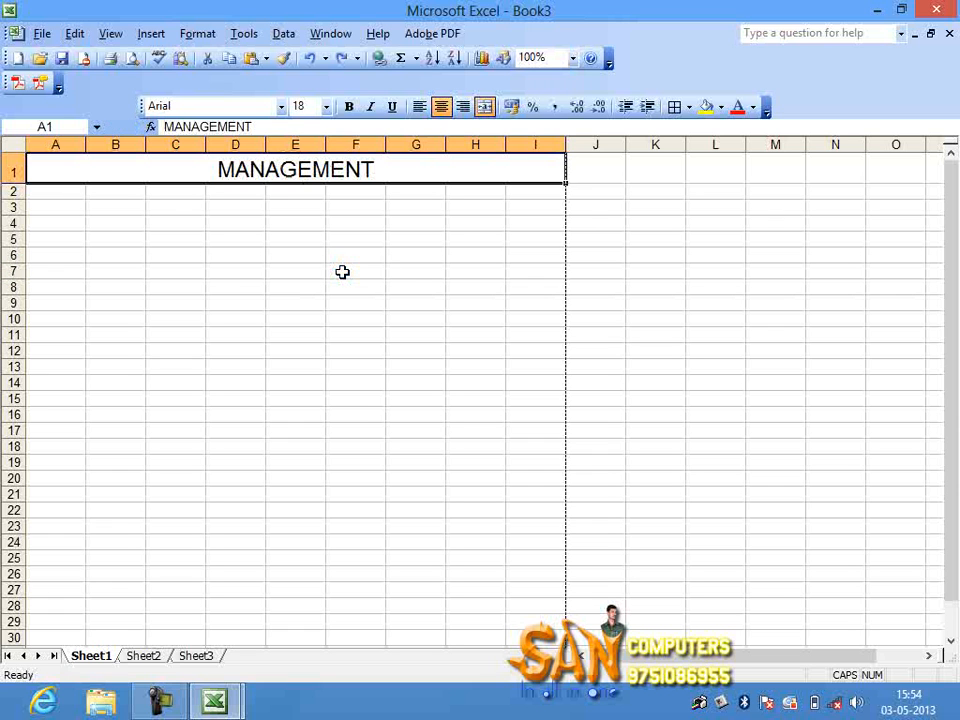
Step: Open the merged title in A1 for in-cell editing twice, leaving its text unedited
double_click(317, 170)
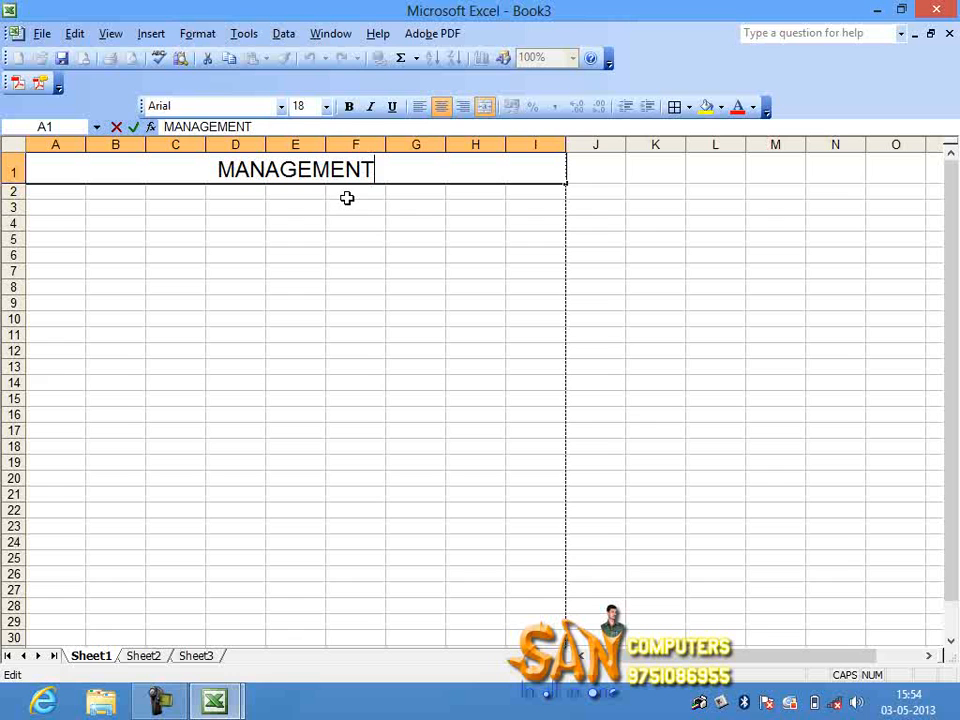
click(347, 199)
double_click(337, 175)
click(322, 210)
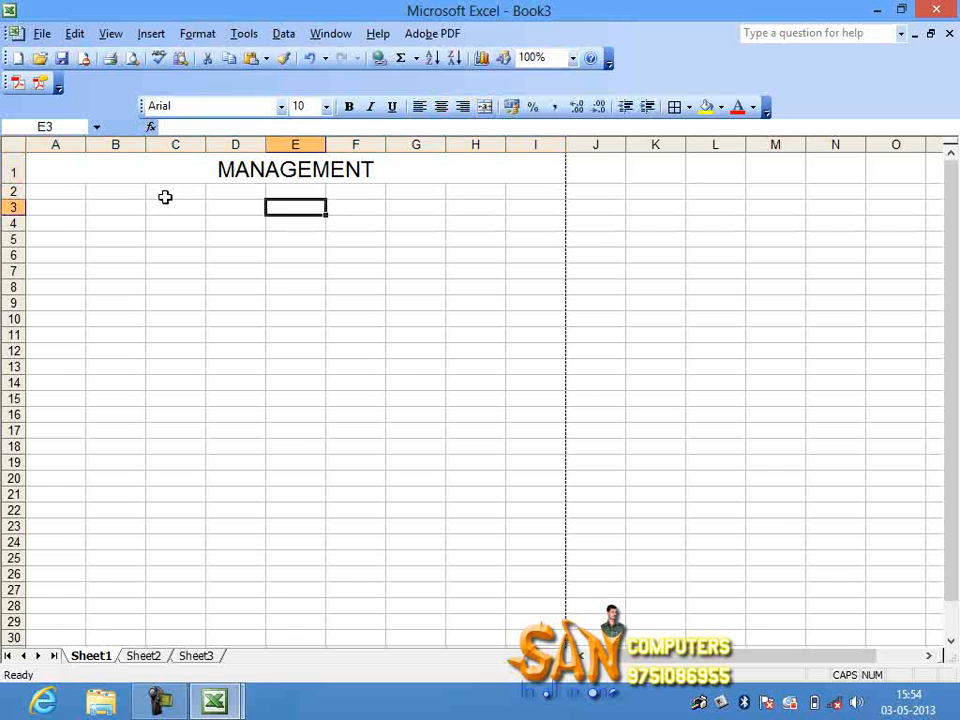
Step: Merge and center the block A2 to I6 below the title
drag(77, 193, 543, 249)
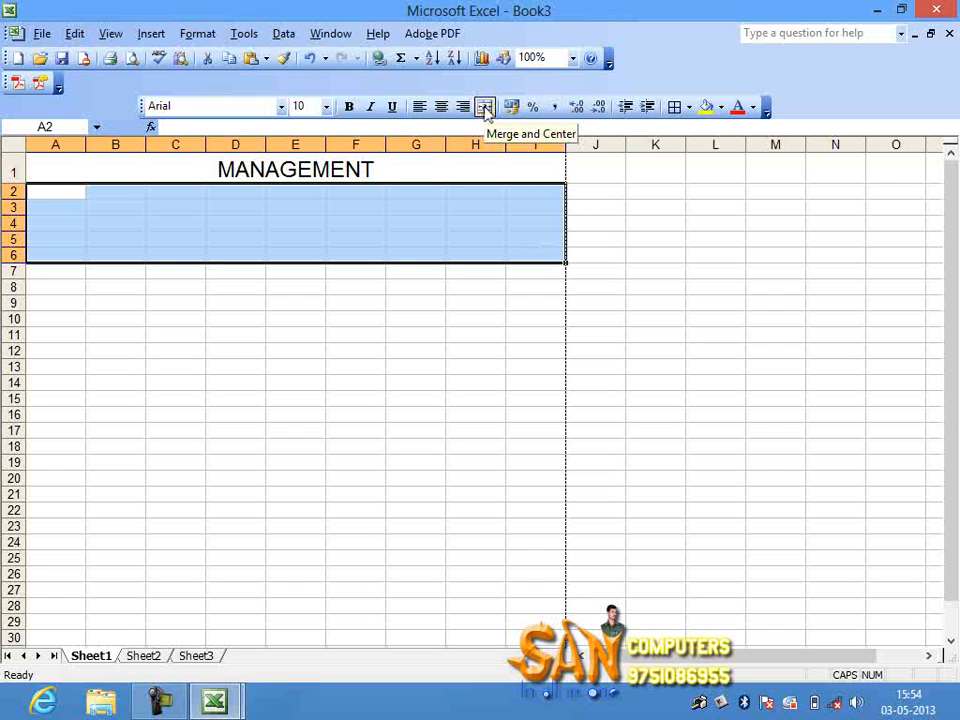
scroll(486, 110, down, 1)
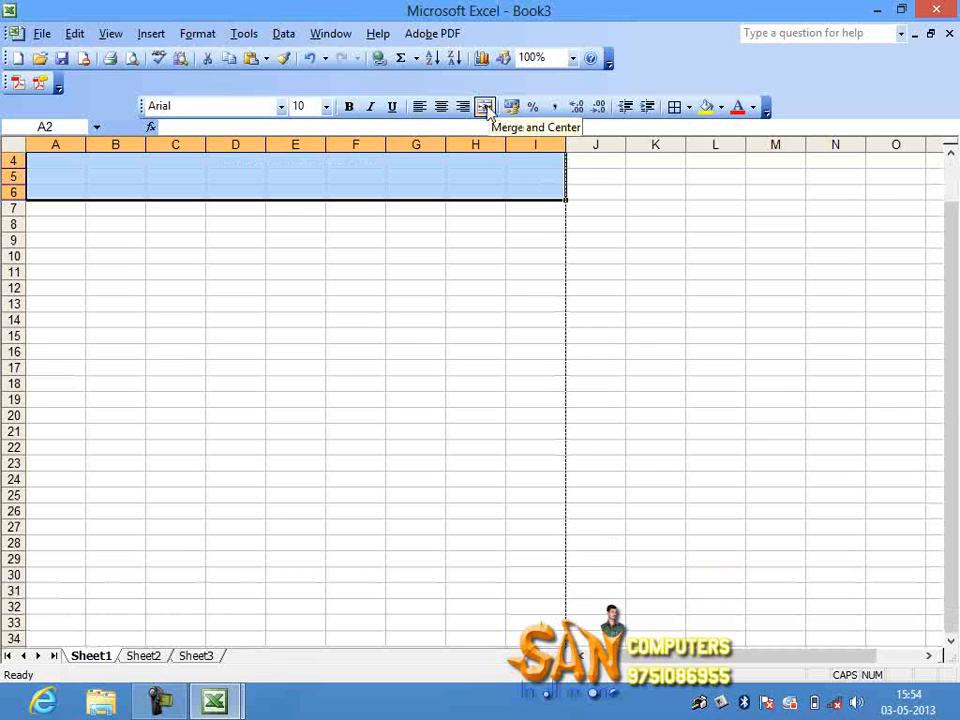
click(485, 107)
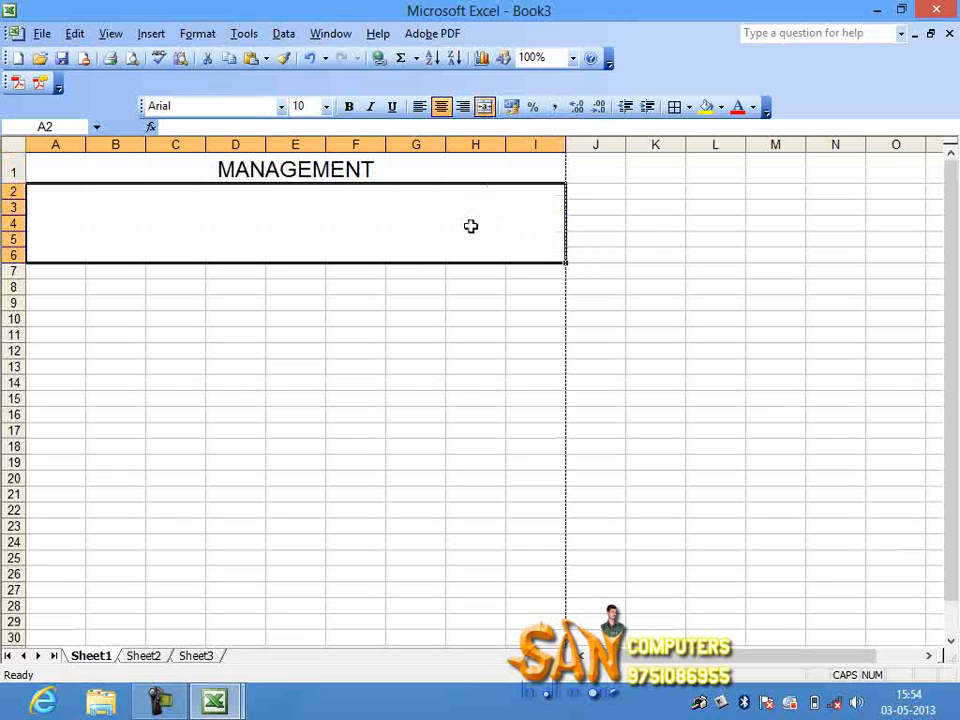
click(398, 316)
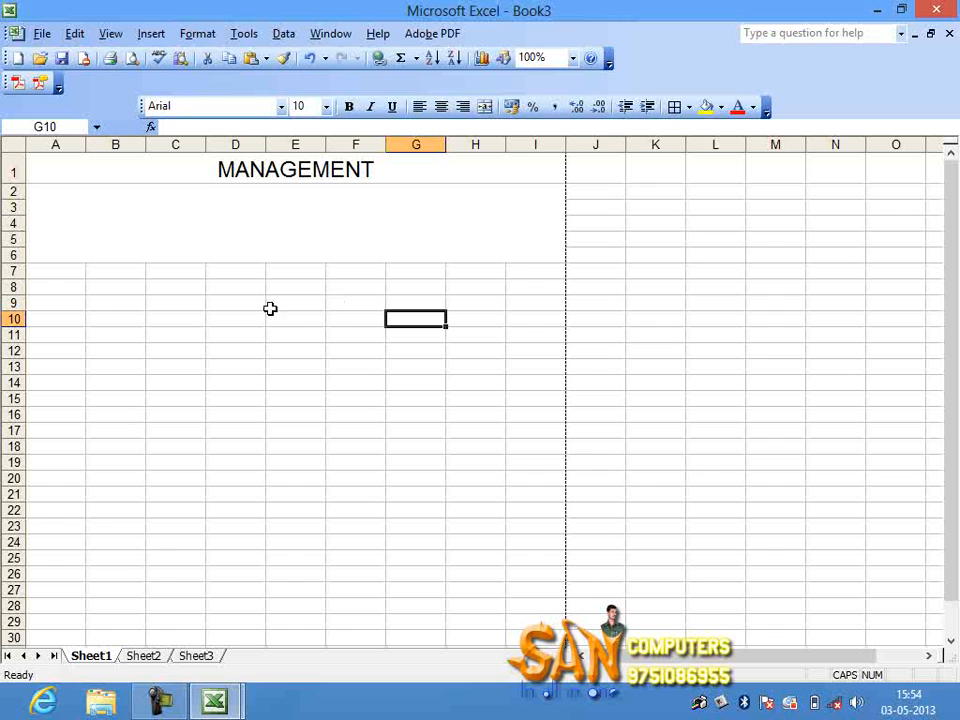
click(277, 231)
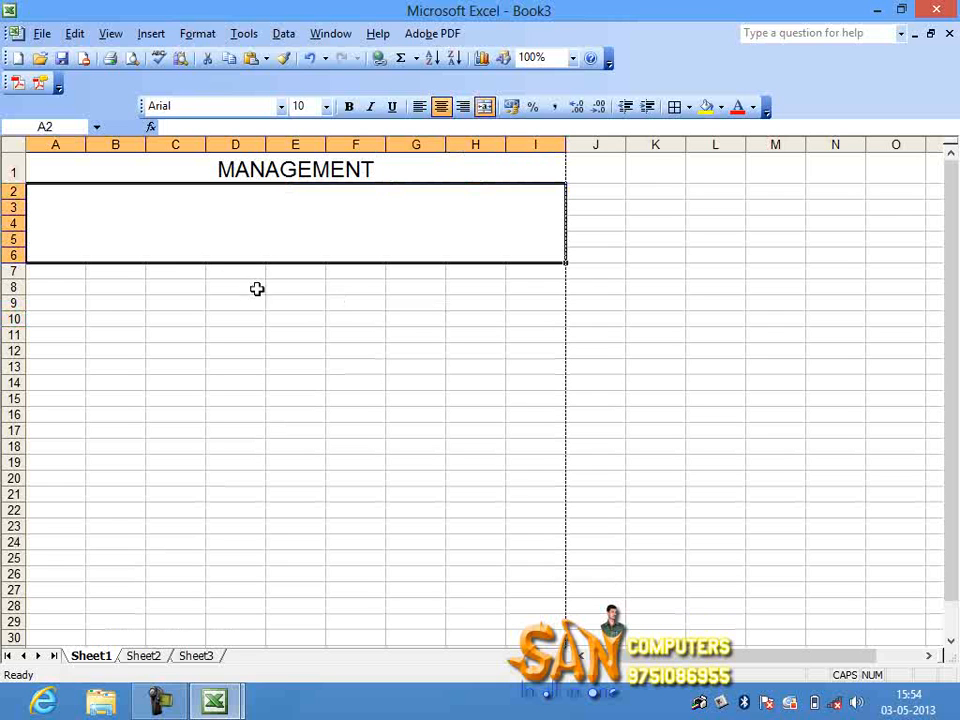
Step: Merge and center cells C8 and D8
drag(182, 287, 223, 286)
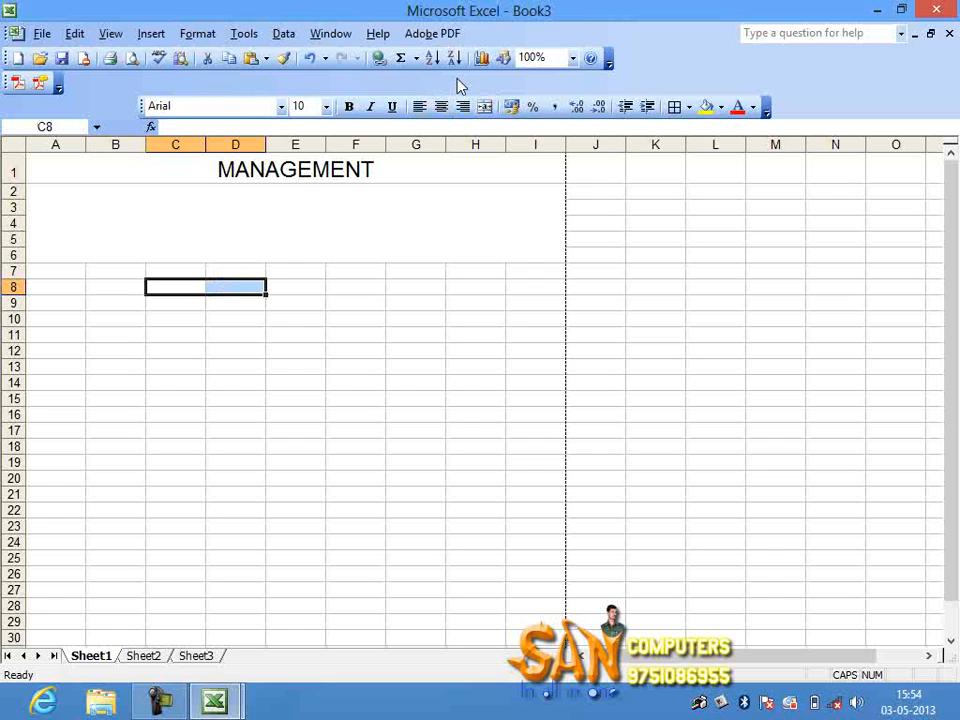
click(483, 106)
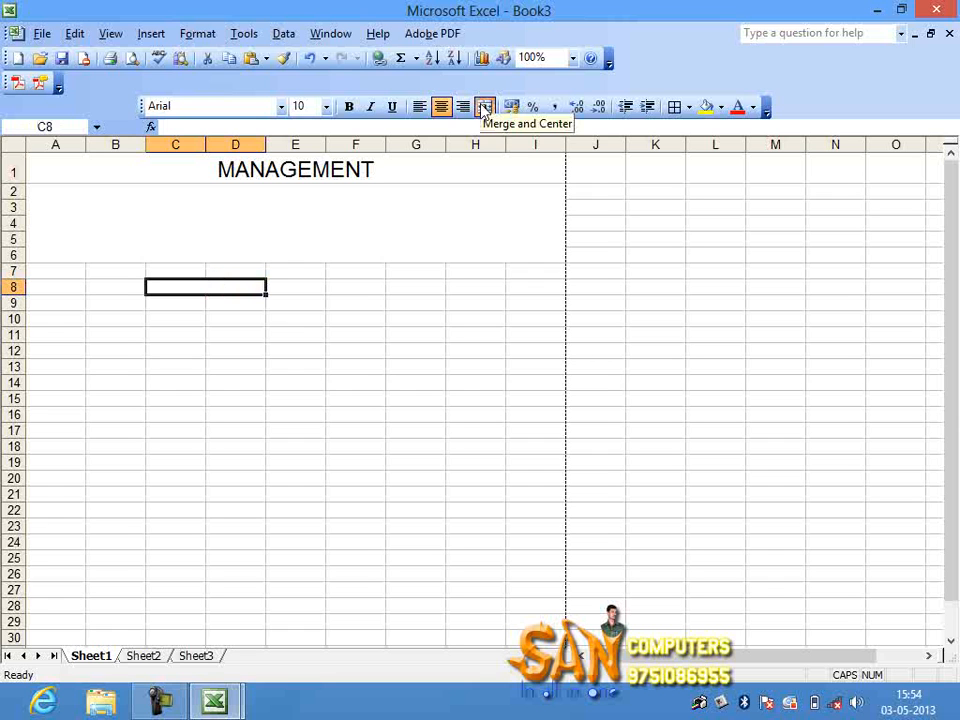
click(296, 322)
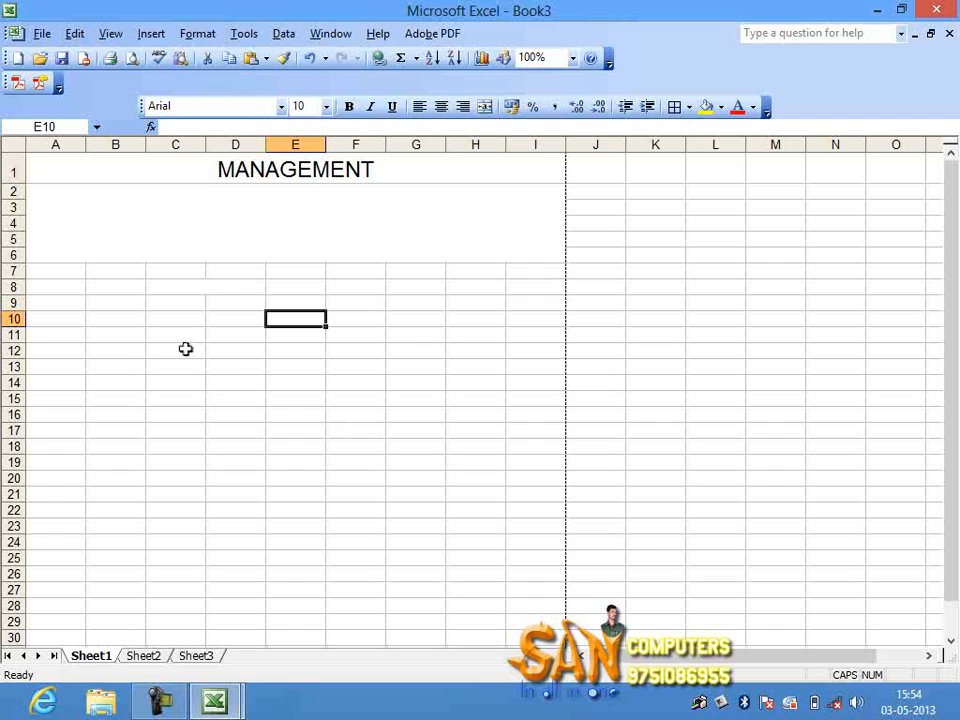
Step: Apply all borders to the range A9 to I25
drag(77, 302, 515, 552)
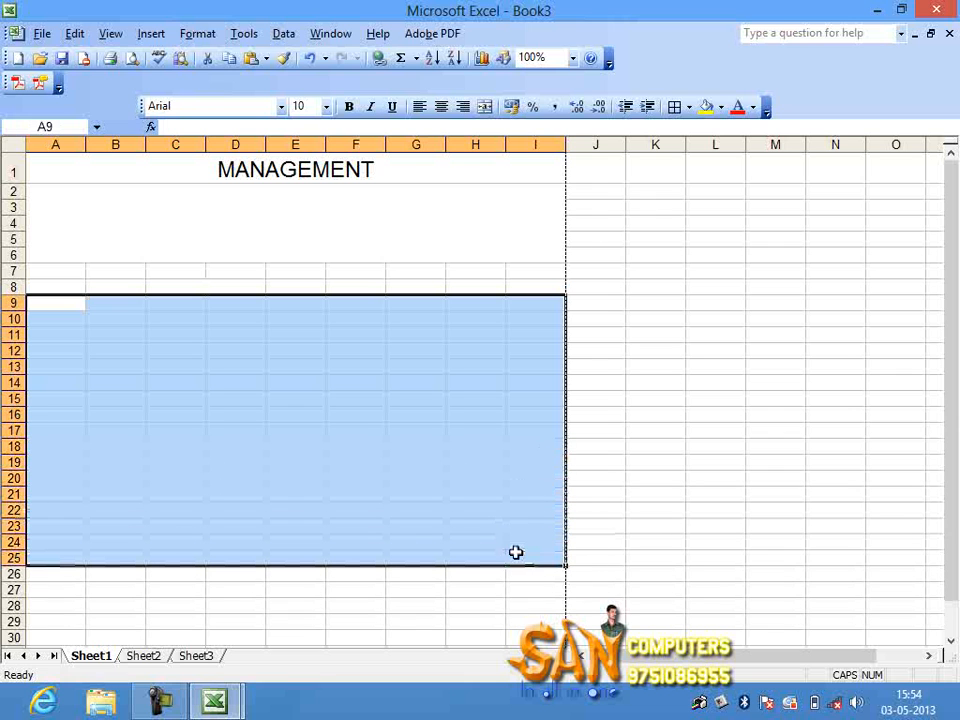
click(688, 108)
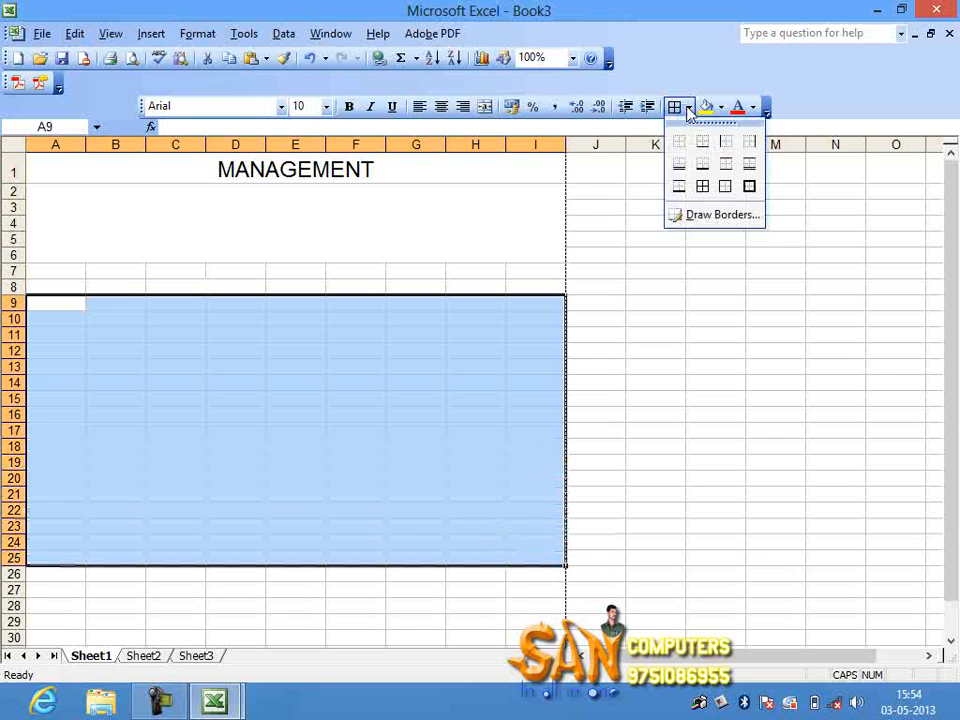
click(702, 186)
click(447, 251)
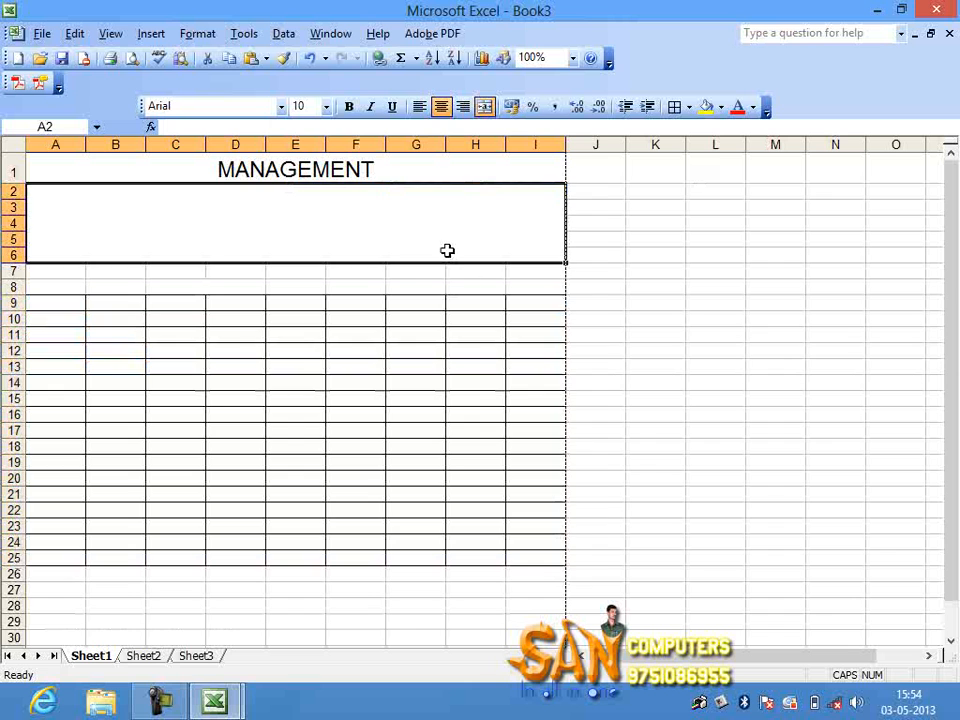
click(318, 524)
Step: Show the print preview of the sheet with its title and bordered table, and return to the worksheet
click(42, 34)
click(128, 300)
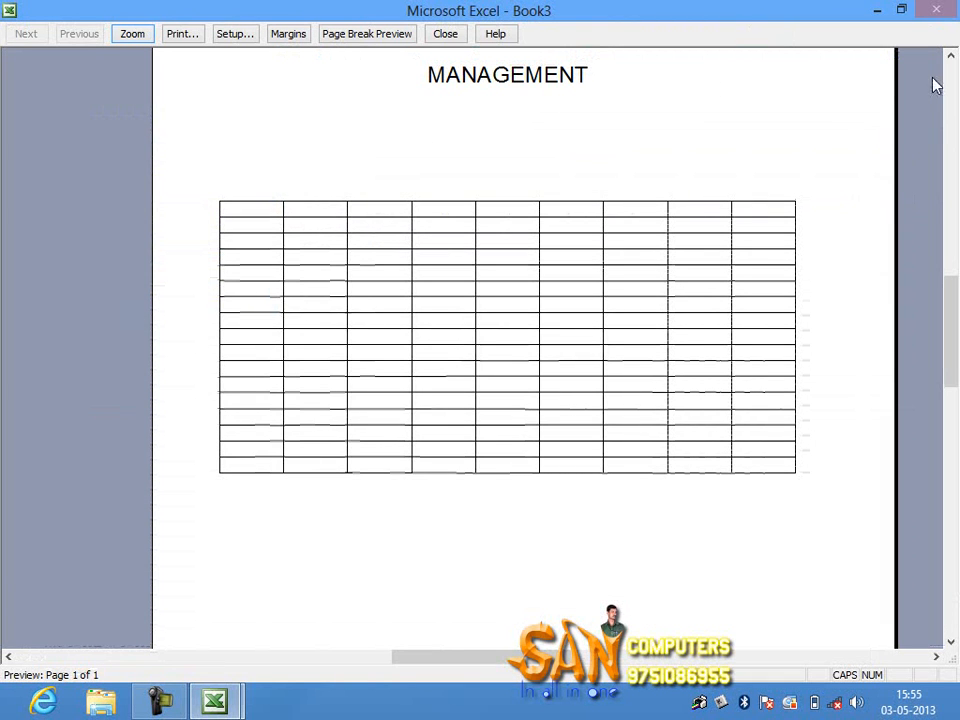
click(440, 34)
click(325, 220)
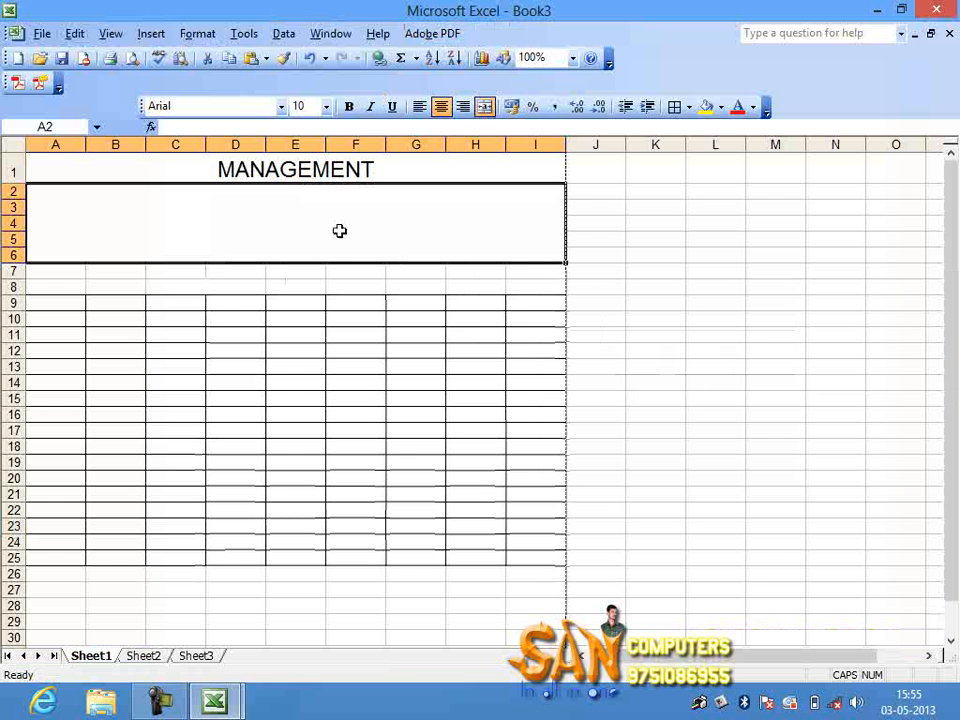
Step: Create a new blank workbook and enter 1 in A1 and 2 in A2
click(114, 380)
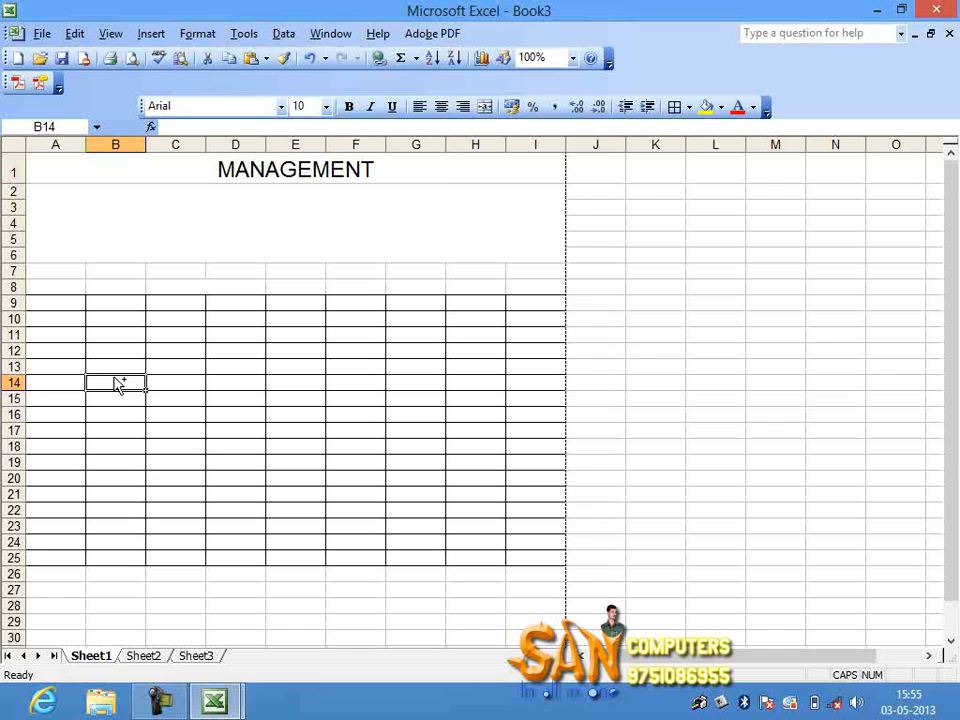
key(ctrl+n)
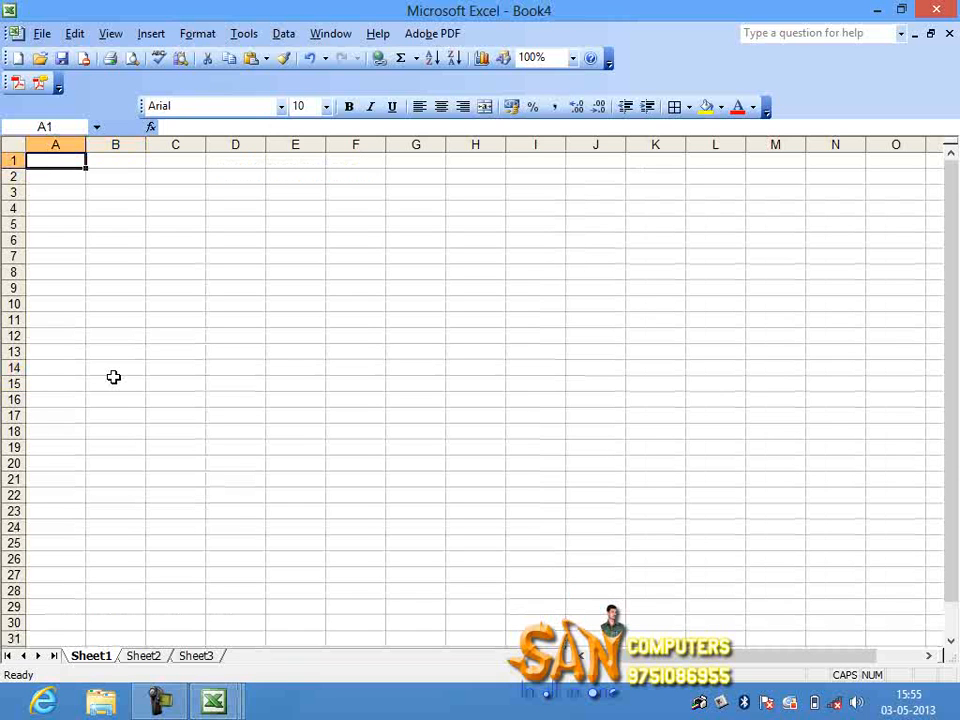
text(1)
key(Return)
text(2)
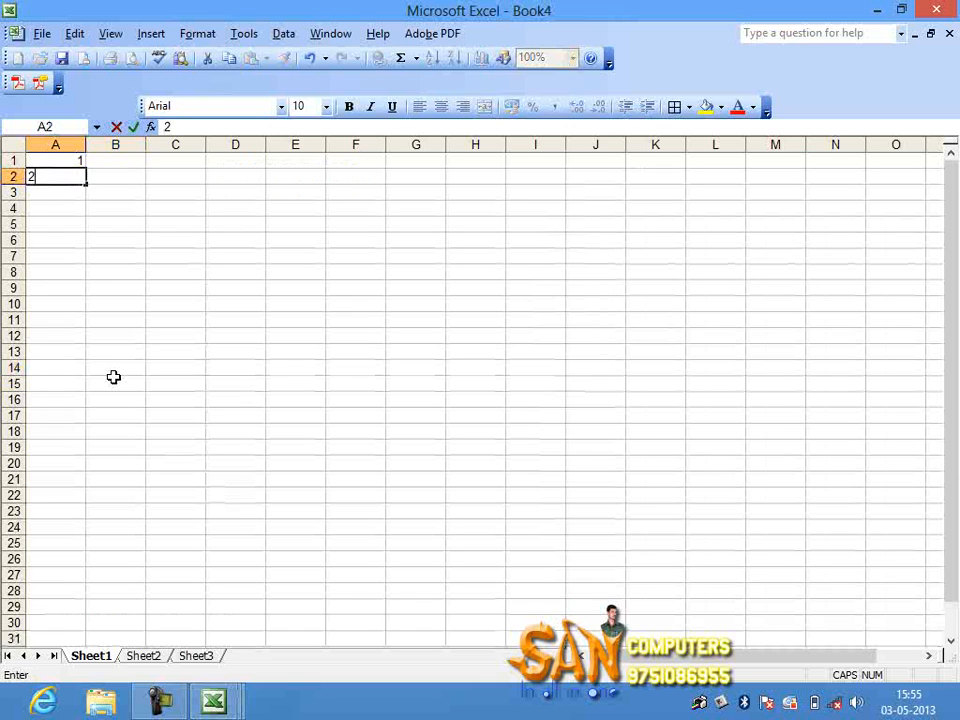
key(Return)
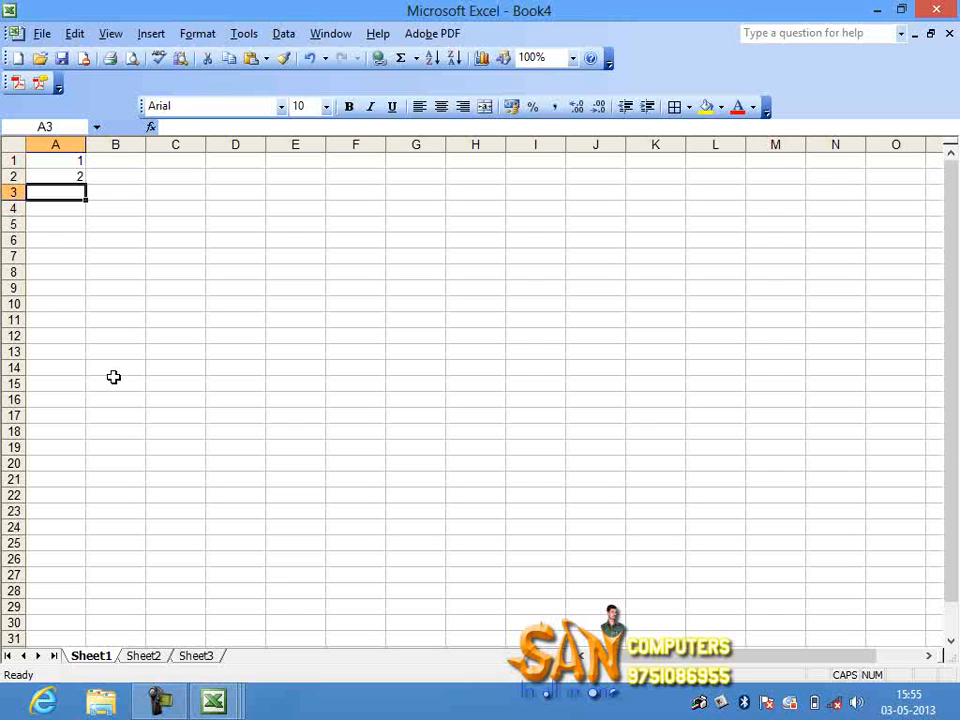
Step: Extend the number series from A1:A2 down column A to cell A25
click(59, 130)
click(57, 160)
drag(47, 157, 47, 171)
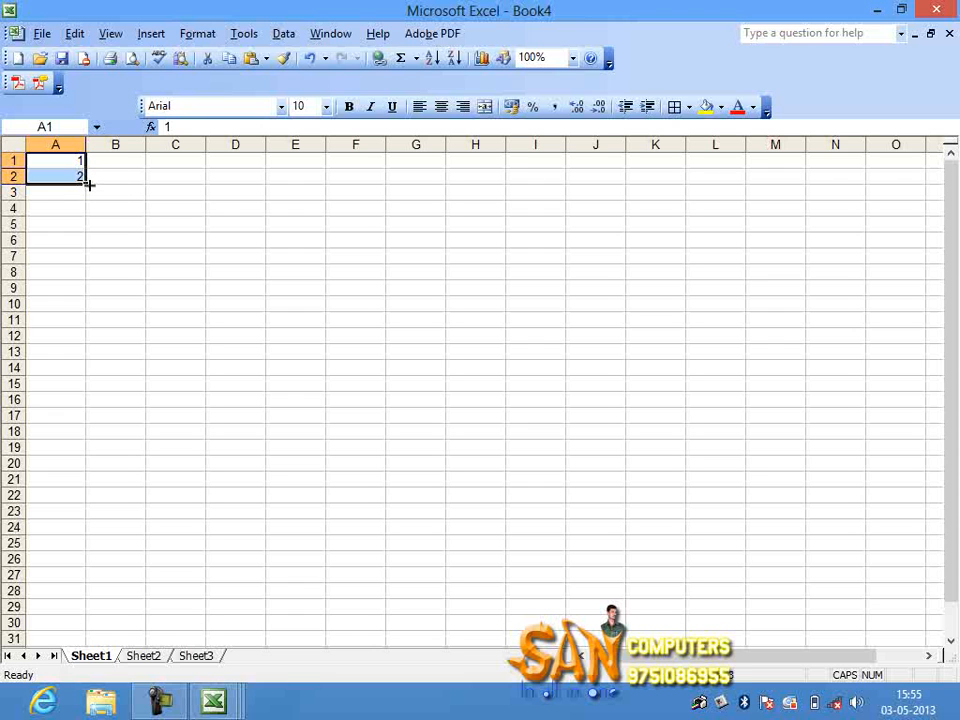
drag(88, 184, 88, 559)
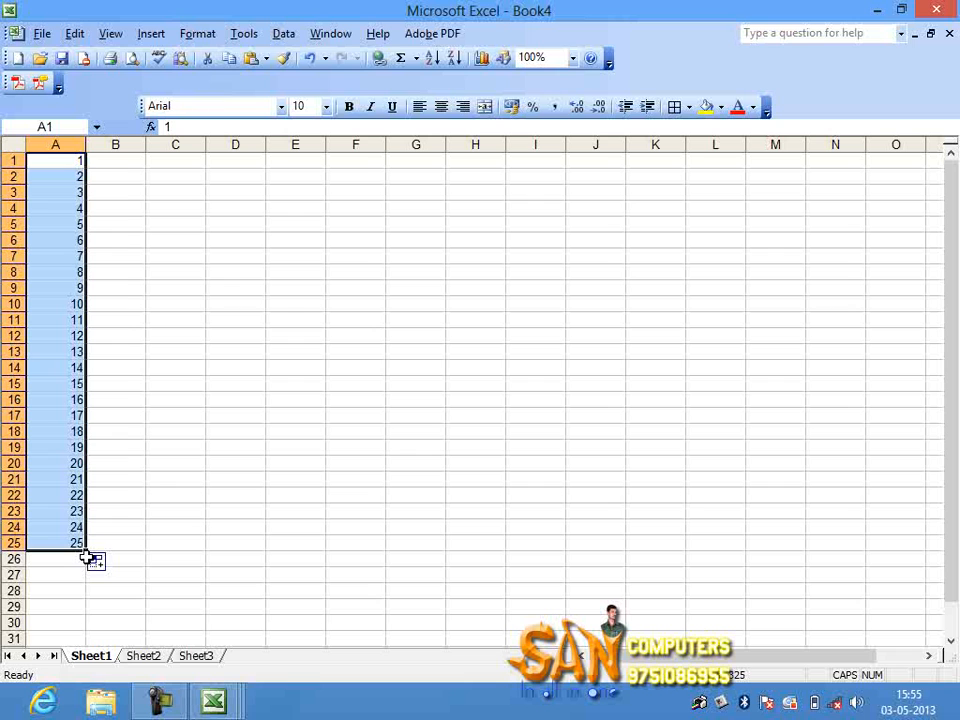
click(147, 386)
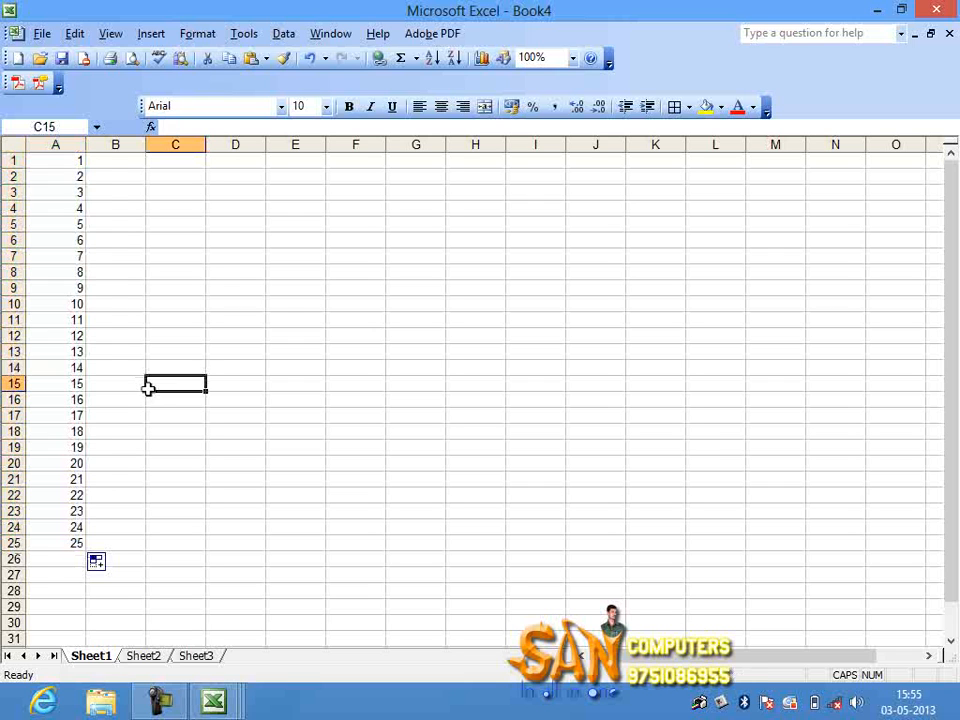
Step: Total A1:A25 in cell A26 with AutoSum and show the resulting formula
click(65, 564)
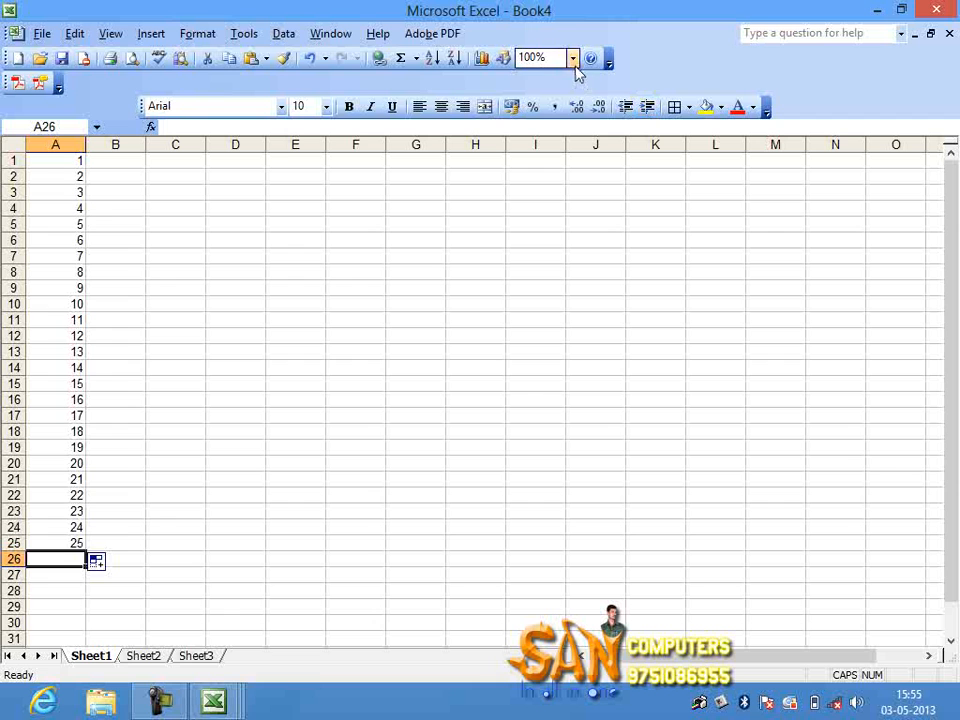
click(402, 60)
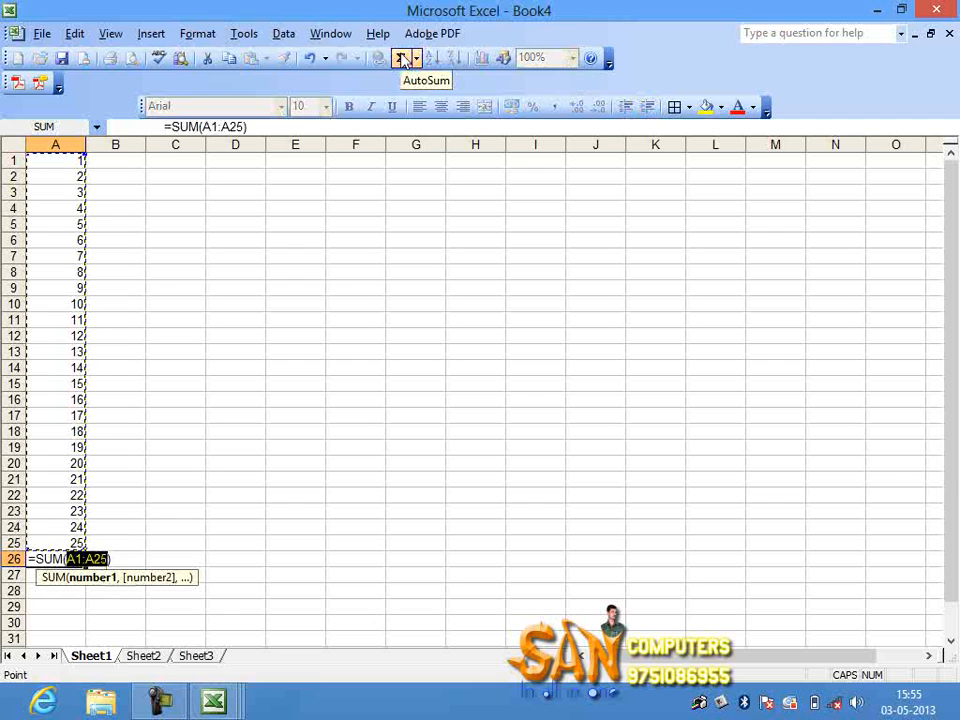
key(Return)
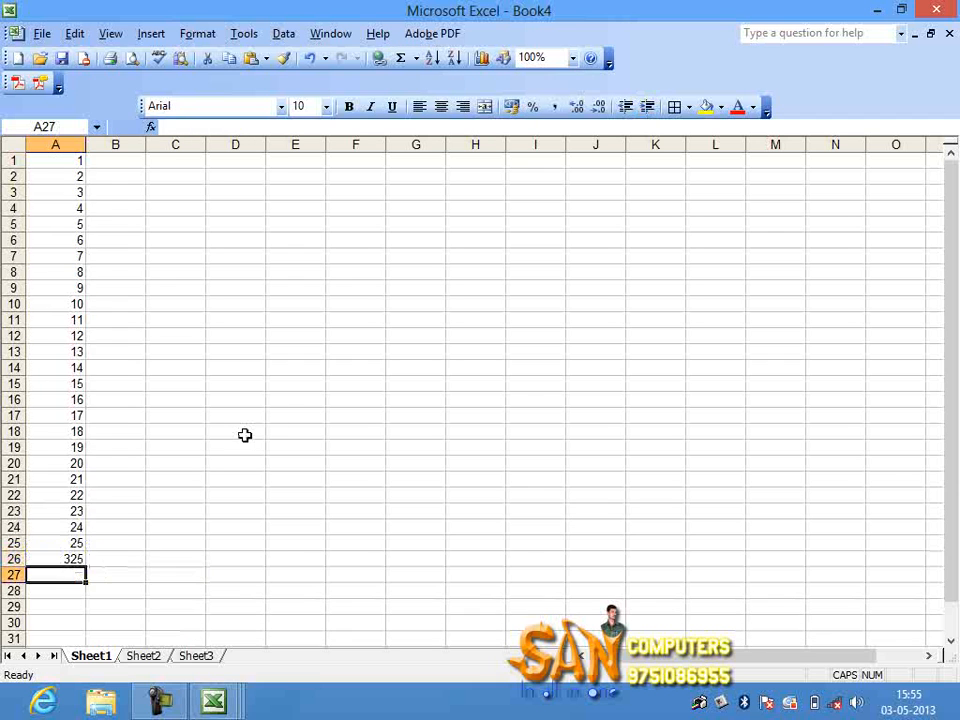
click(72, 559)
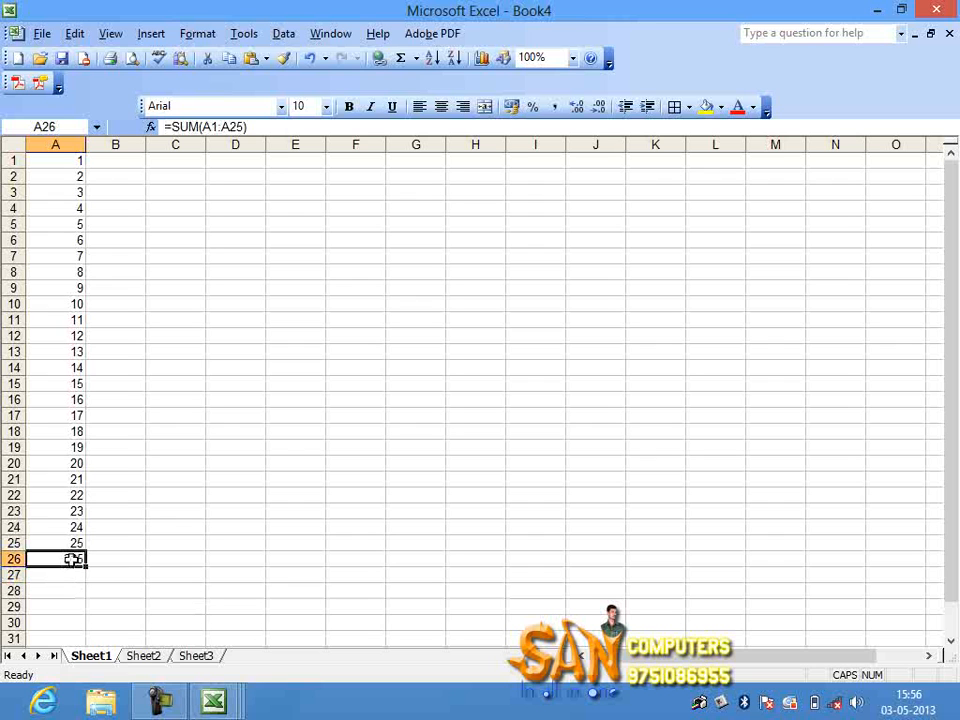
Step: Try replacing the number in A4 with the text CCVCXVC
click(72, 207)
text(CCVCXVC)
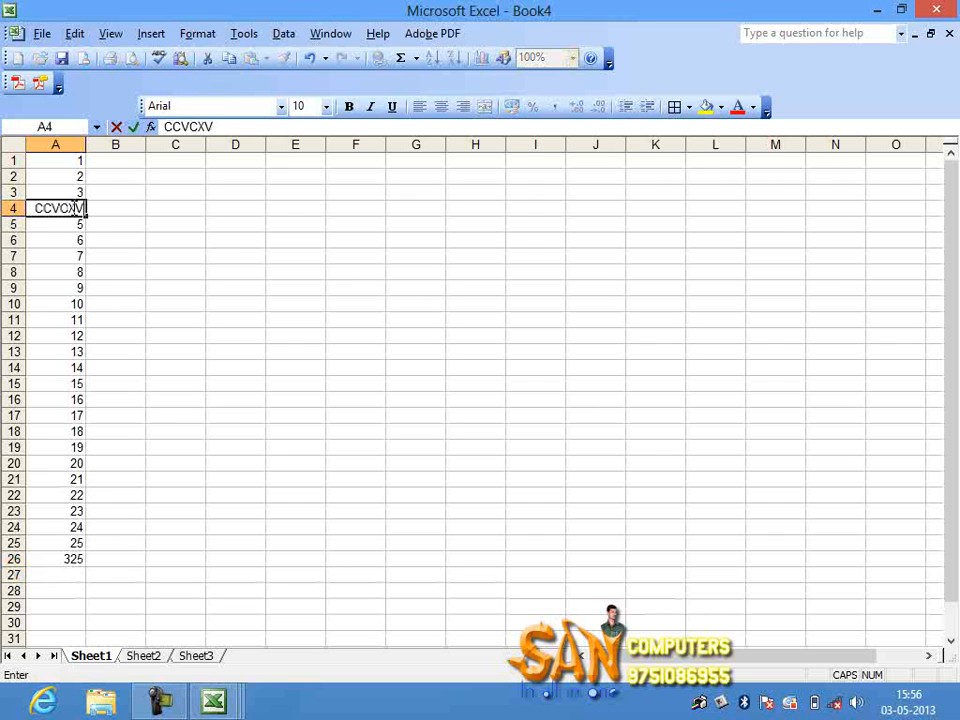
click(58, 255)
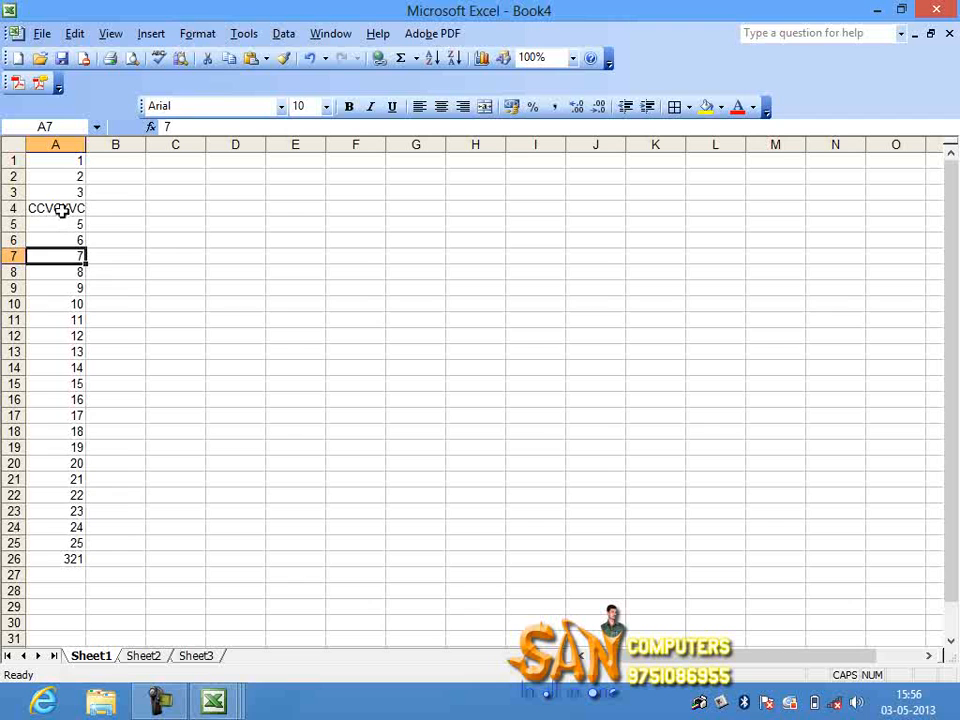
Step: Set A4 to 212, A7 to 2121, and both A9 and A10 to 121
click(62, 208)
text(212)
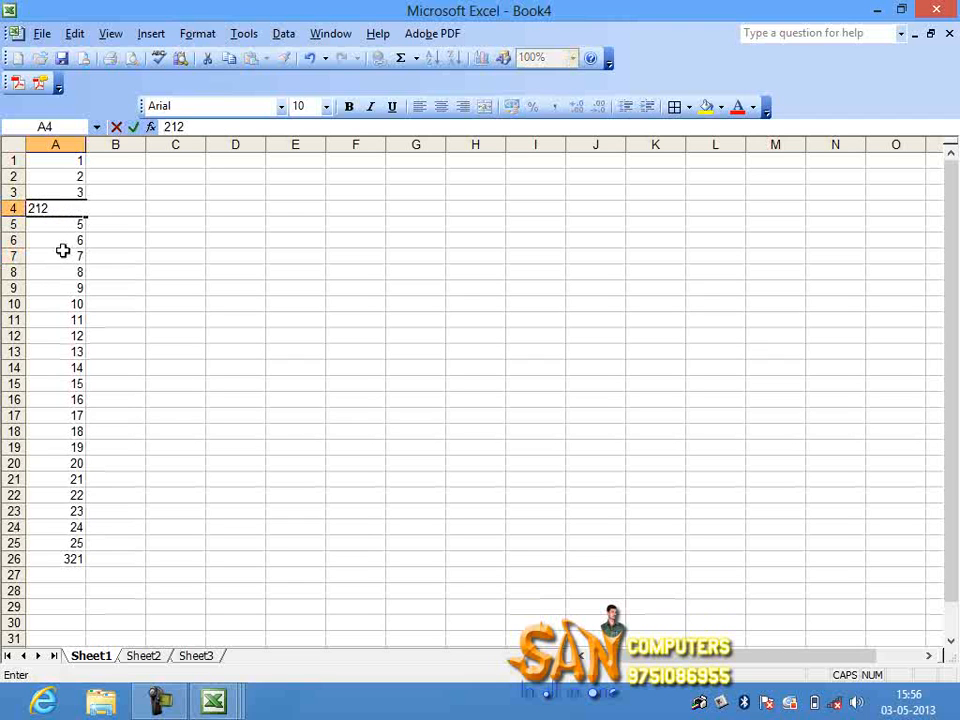
click(64, 254)
text(212)
text(12)
click(64, 287)
text(121)
click(66, 303)
text(121)
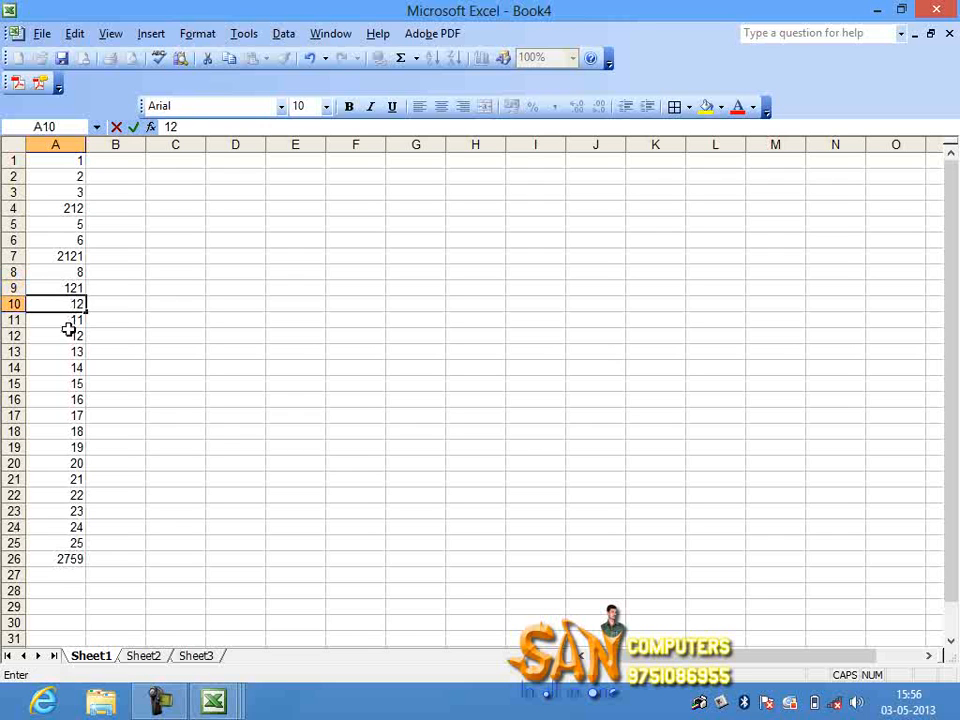
Step: Set A11 and A12 to 1212, A13 to 1211 and A14 to 21
click(64, 332)
text(1212)
click(64, 318)
text(1212)
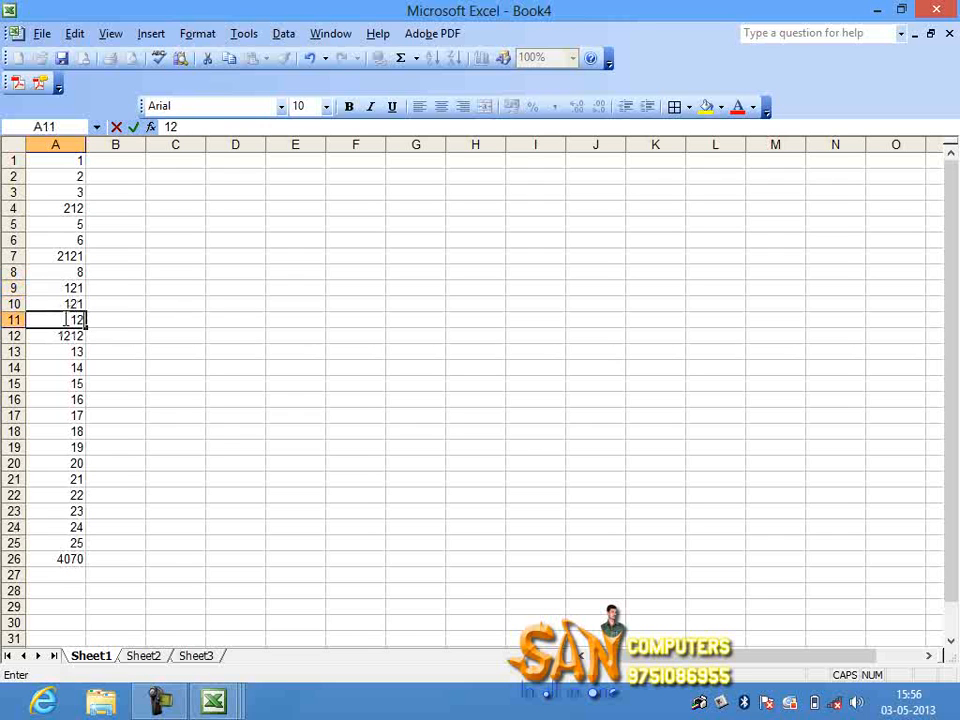
click(60, 352)
text(1211)
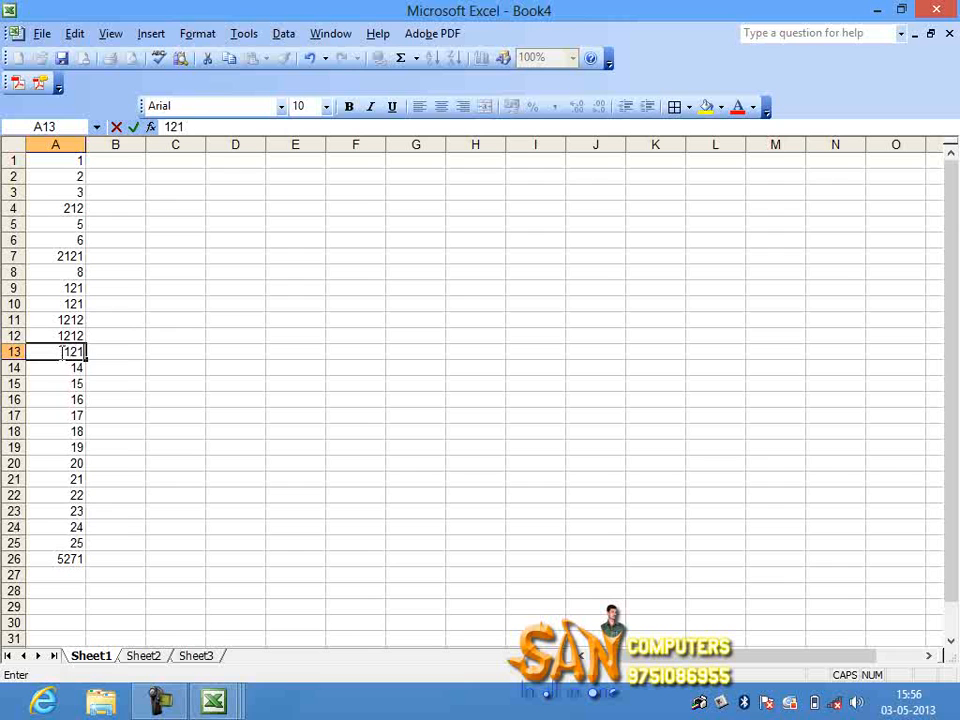
click(67, 368)
text(21)
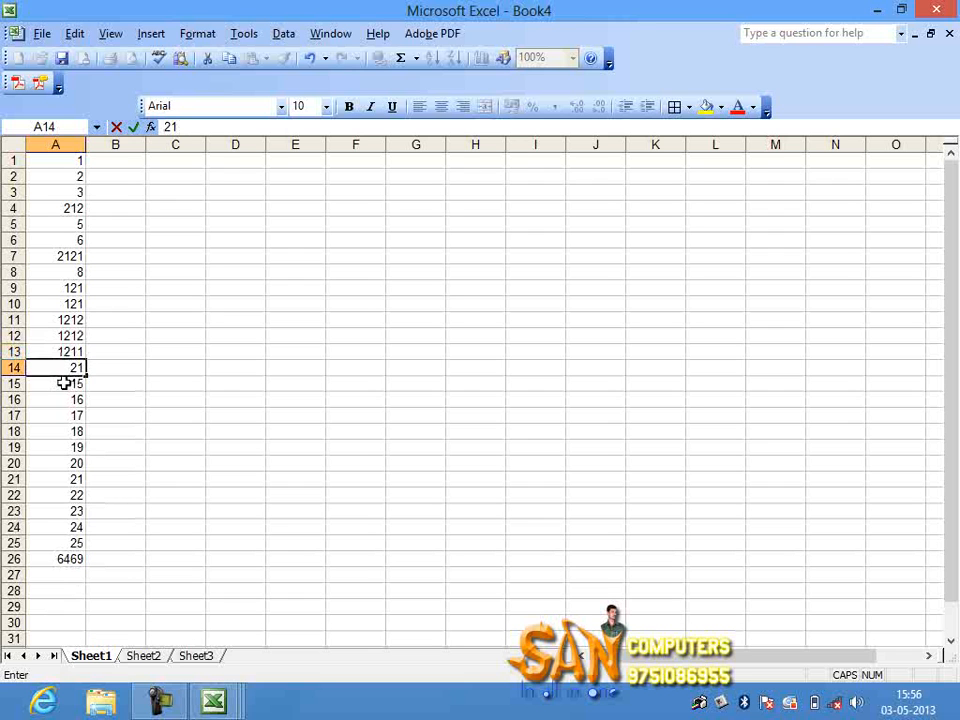
Step: Set A15 to 11313, A16 to 131 and A18 to 3132131, and check the total in A26
click(65, 383)
text(11313)
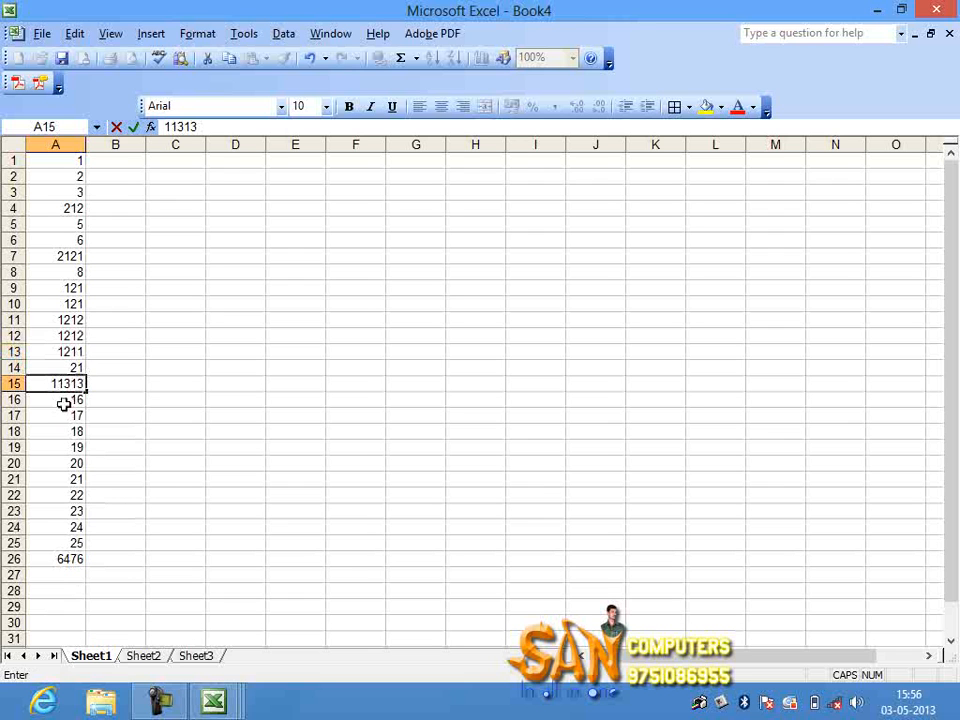
click(63, 401)
text(131)
click(63, 433)
text(3132131)
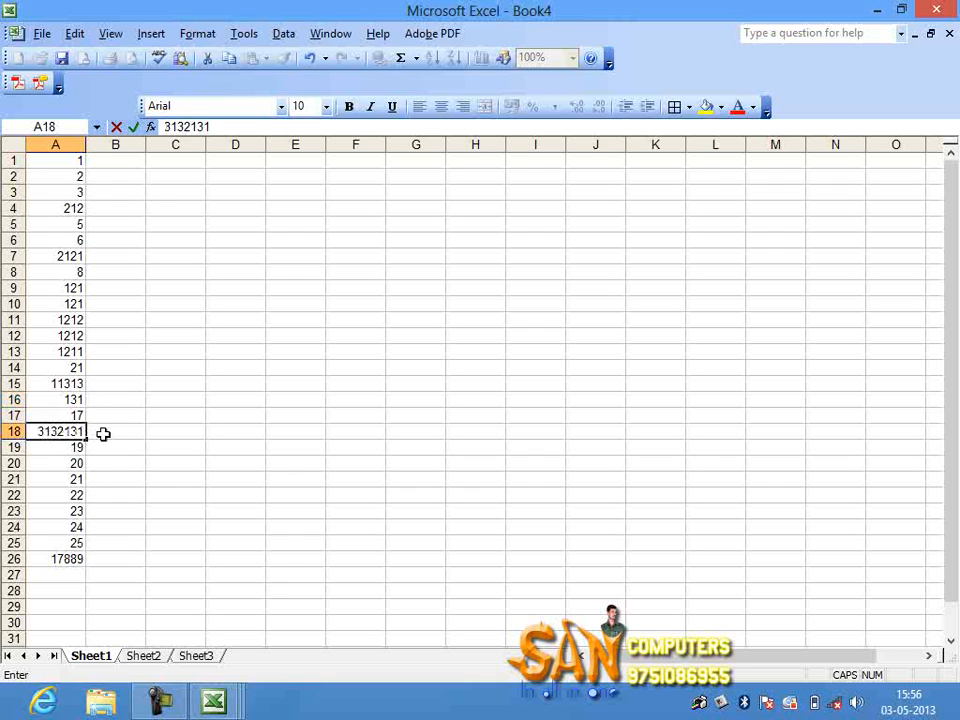
click(103, 433)
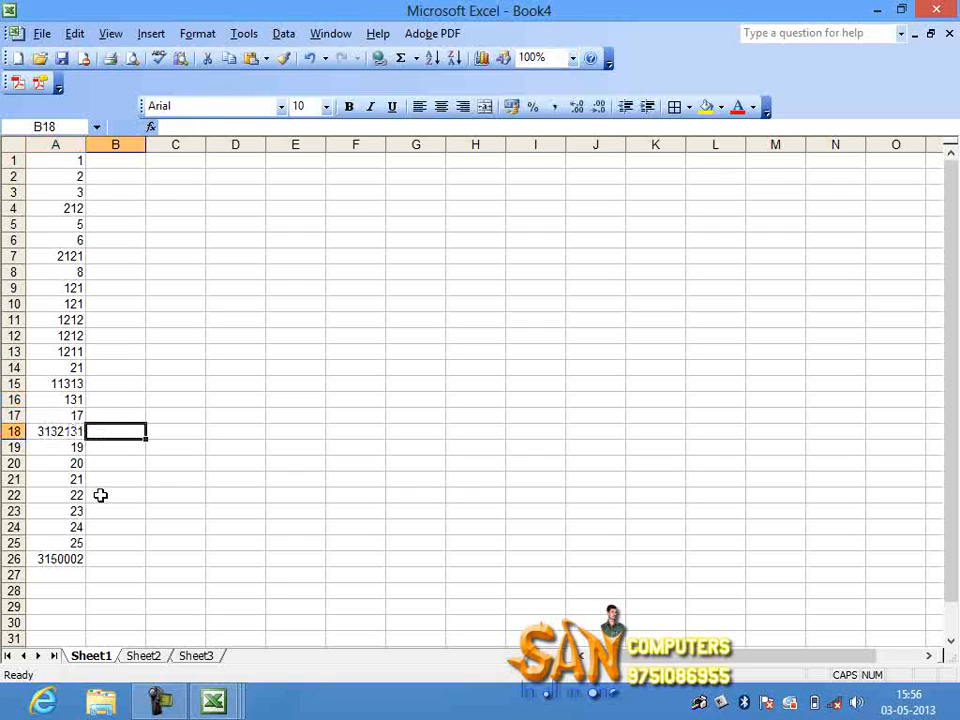
click(68, 561)
click(199, 351)
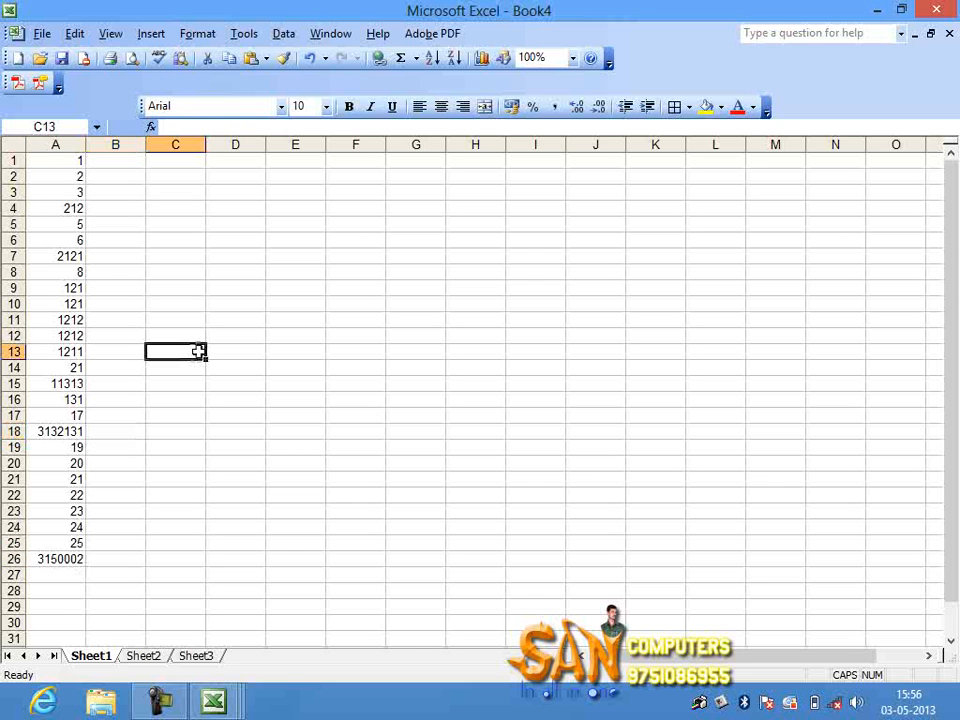
click(179, 223)
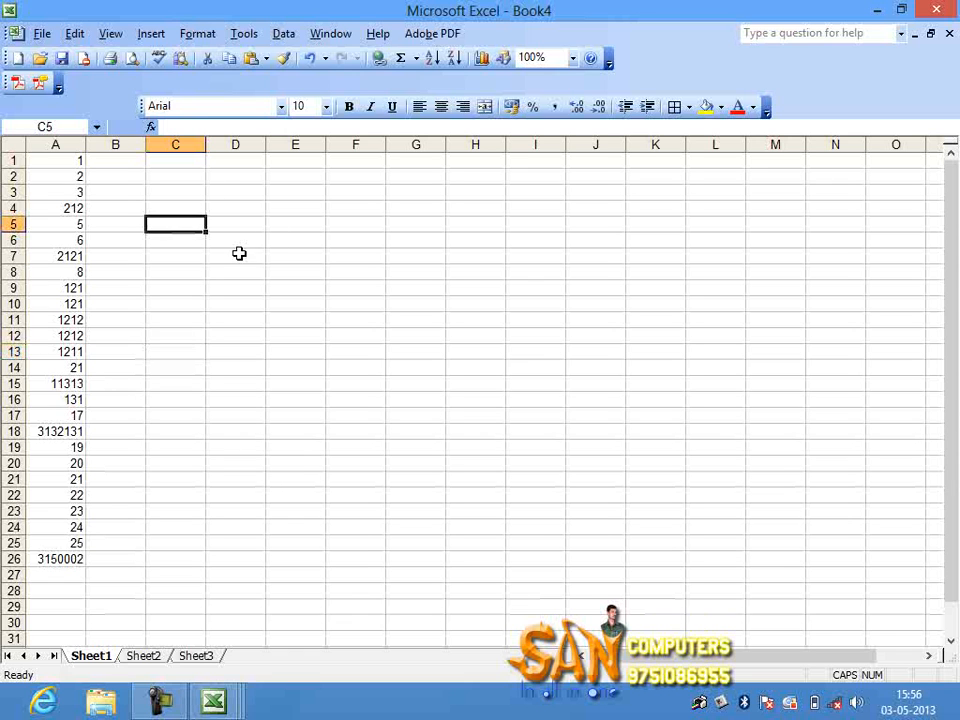
click(174, 124)
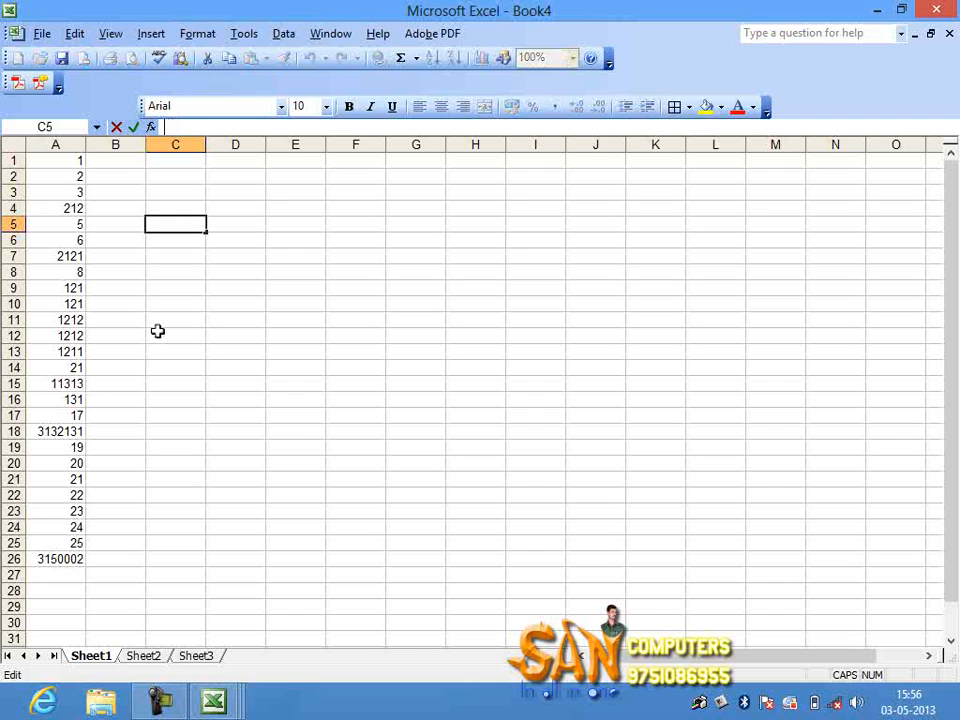
text(=)
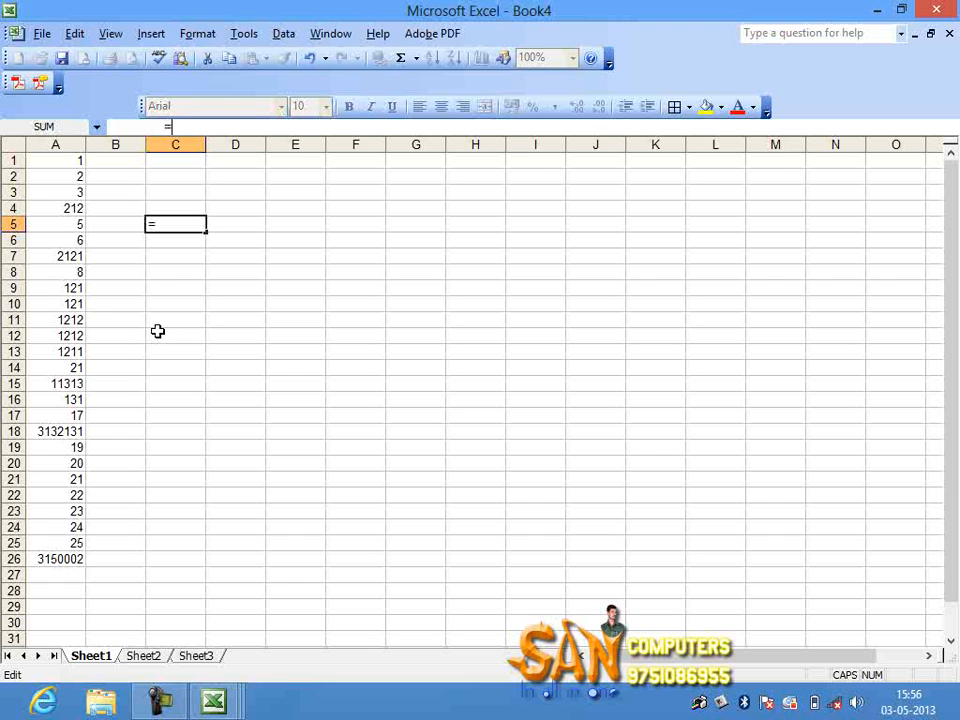
key(Escape)
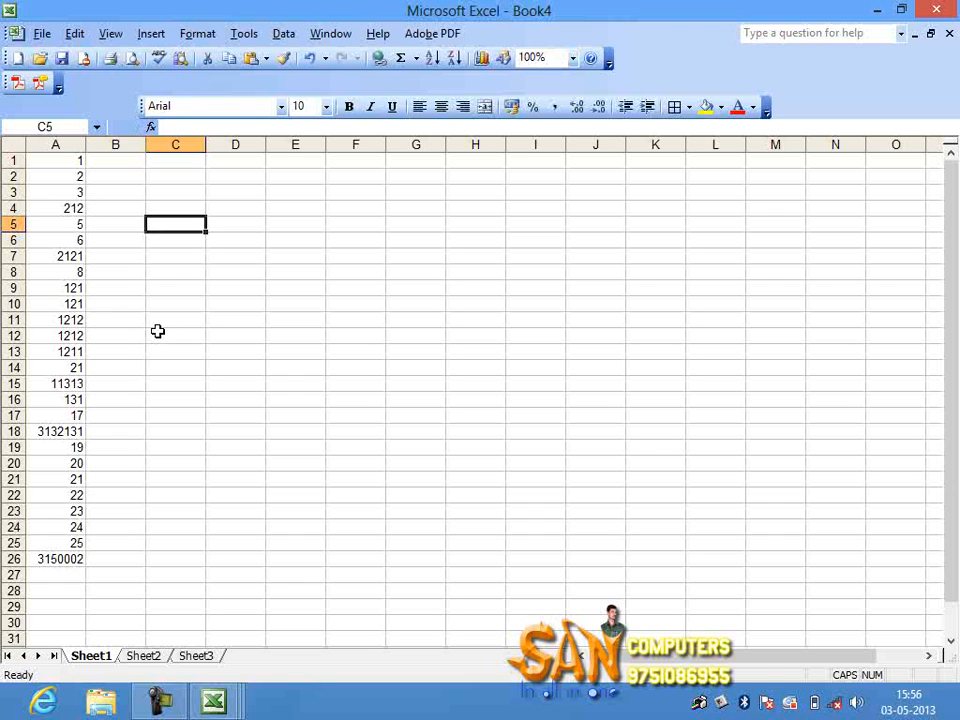
Step: Clear the contents of the entire worksheet
key(ctrl+a)
key(Delete)
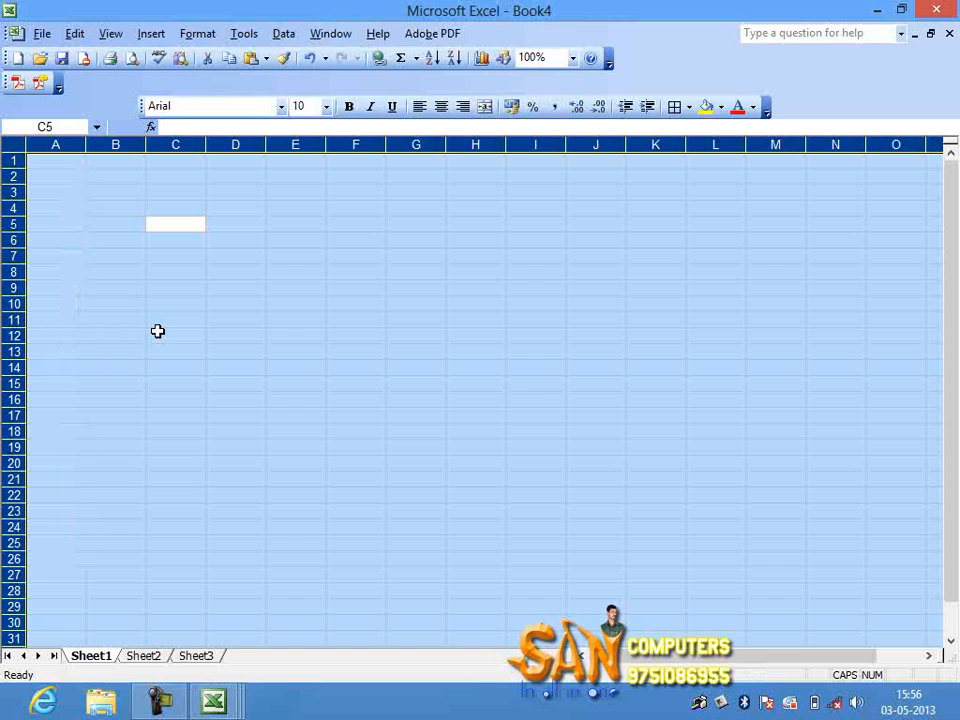
click(73, 204)
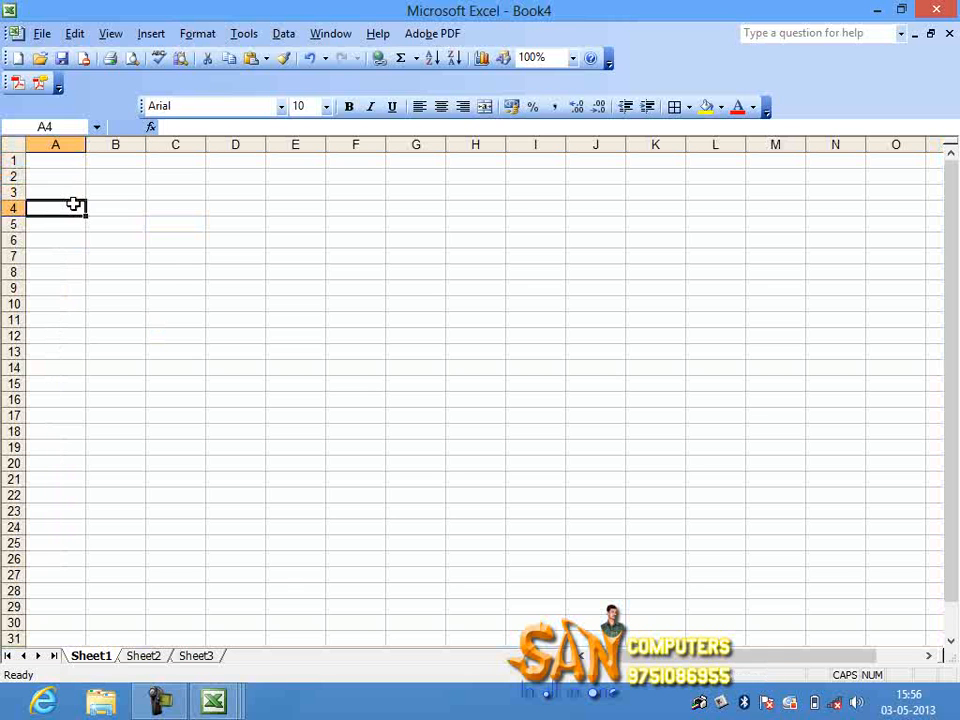
Step: Enter 10 in cell C5 and 12 in cell C6
click(170, 221)
text(10)
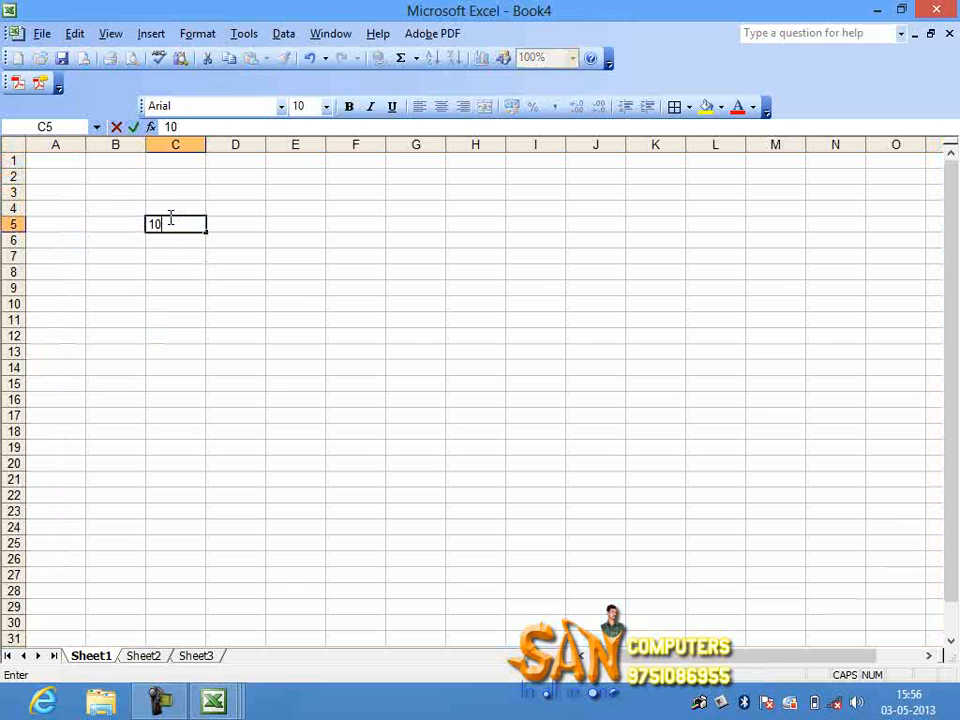
key(Return)
key(Return)
key(Return)
text(1)
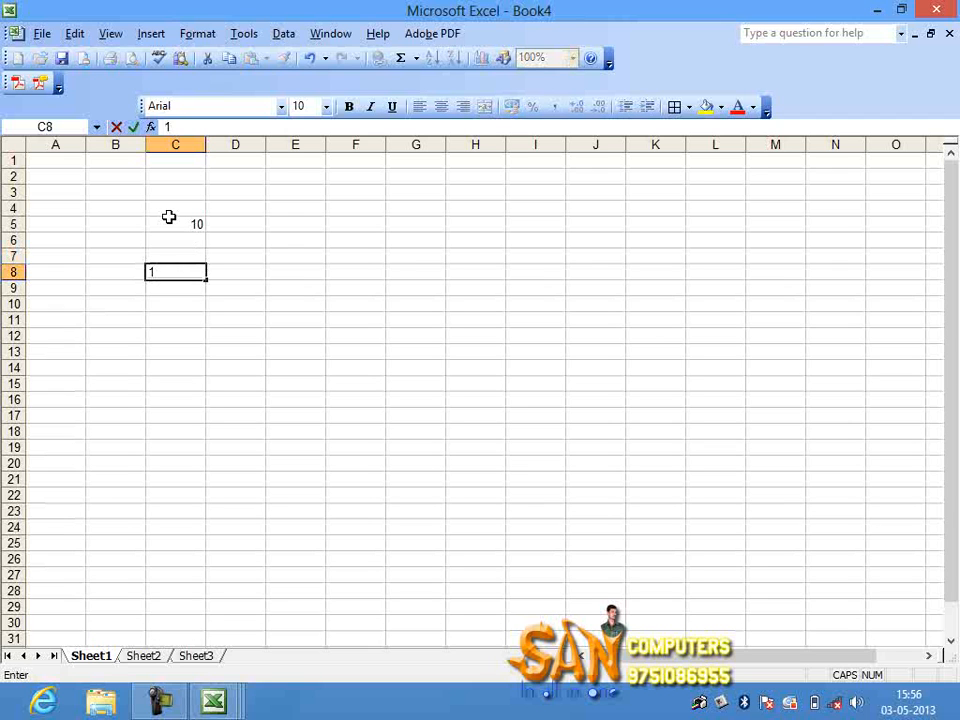
key(BackSpace)
key(Up)
key(Up)
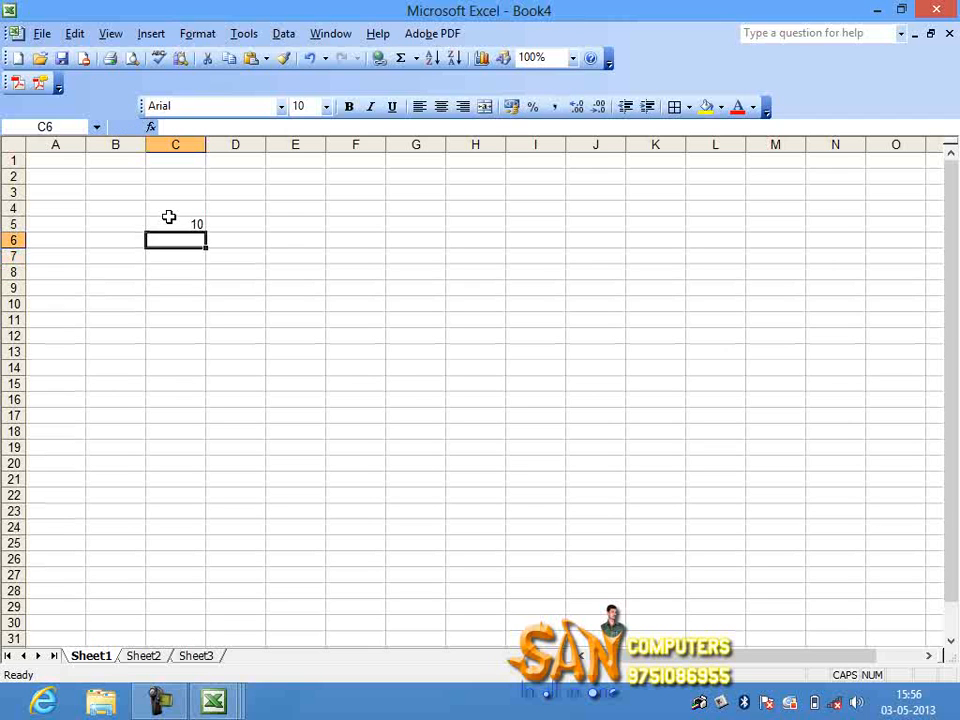
text(12)
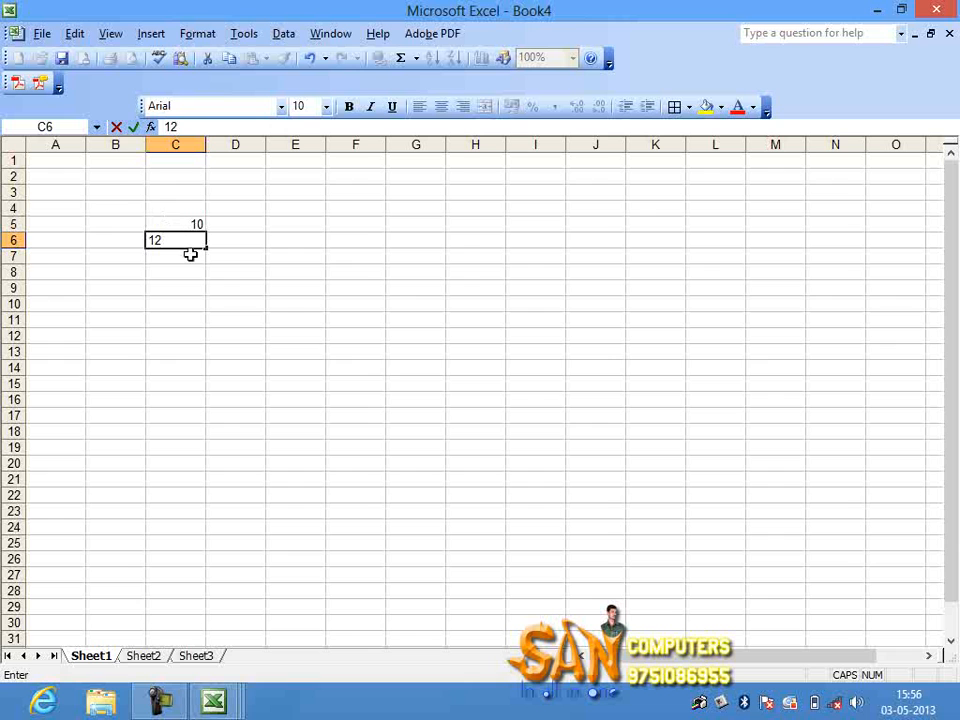
key(Return)
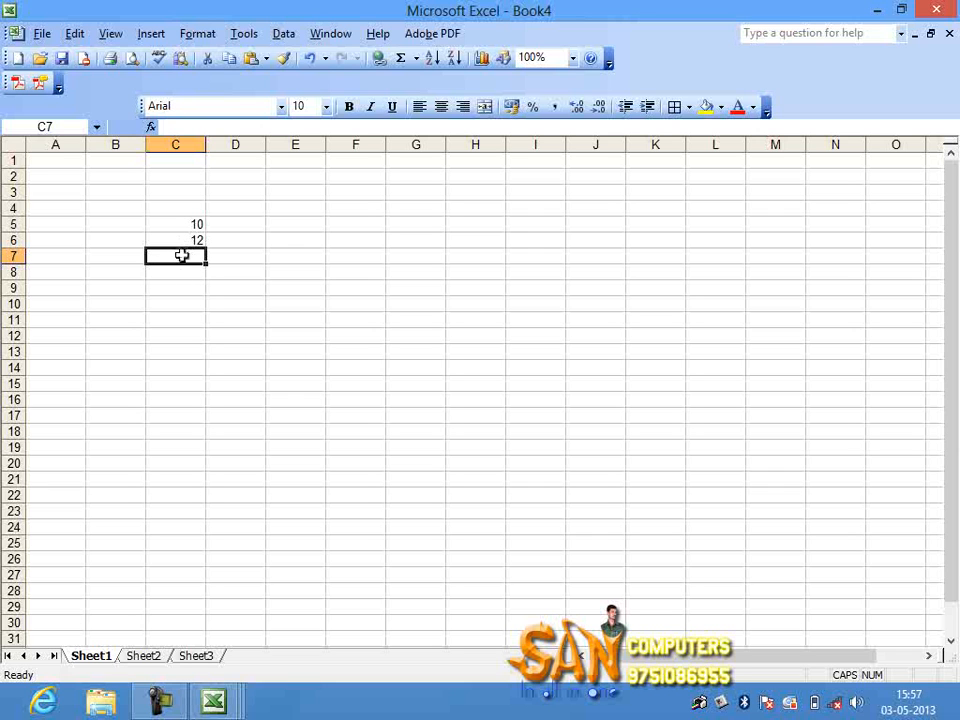
Step: Enter the formula =(C5+C6) in cell C7 to add the two numbers above it
click(175, 129)
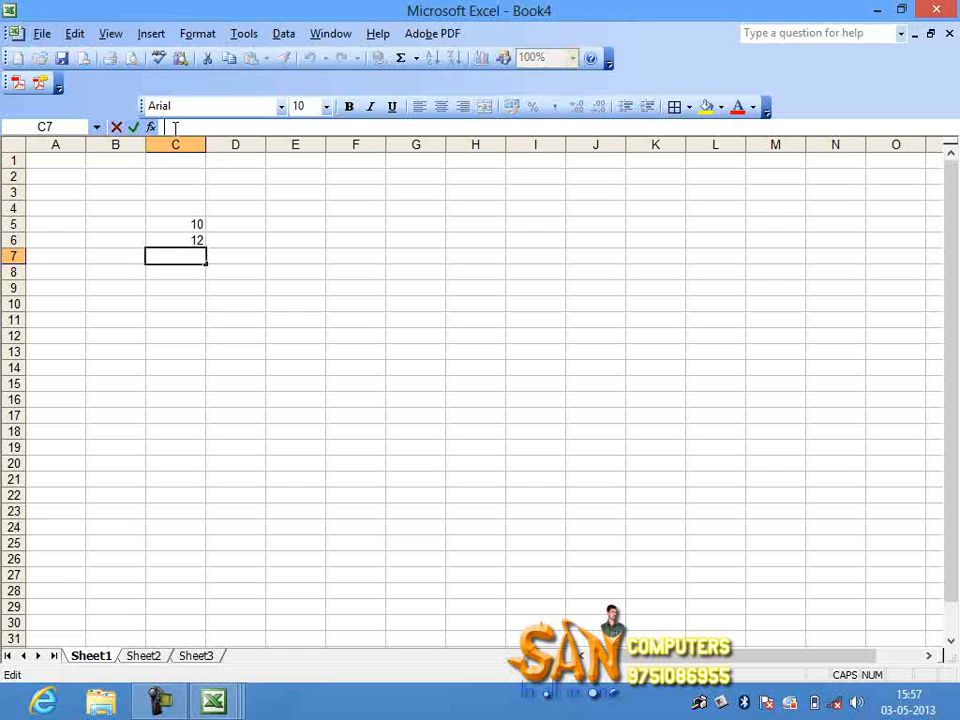
text(=)
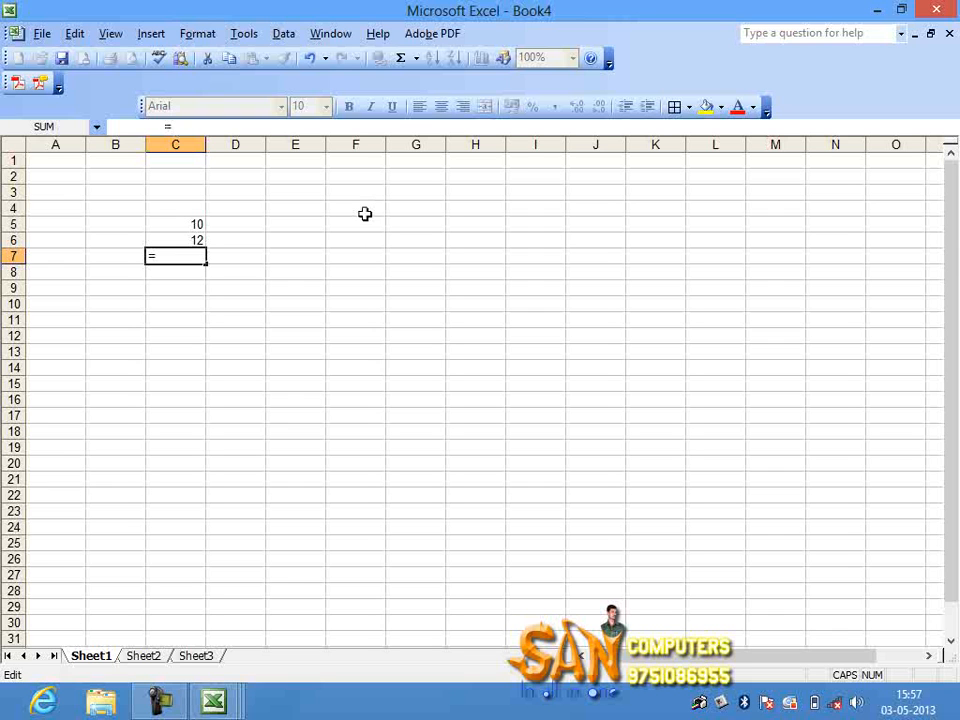
text(()
click(190, 223)
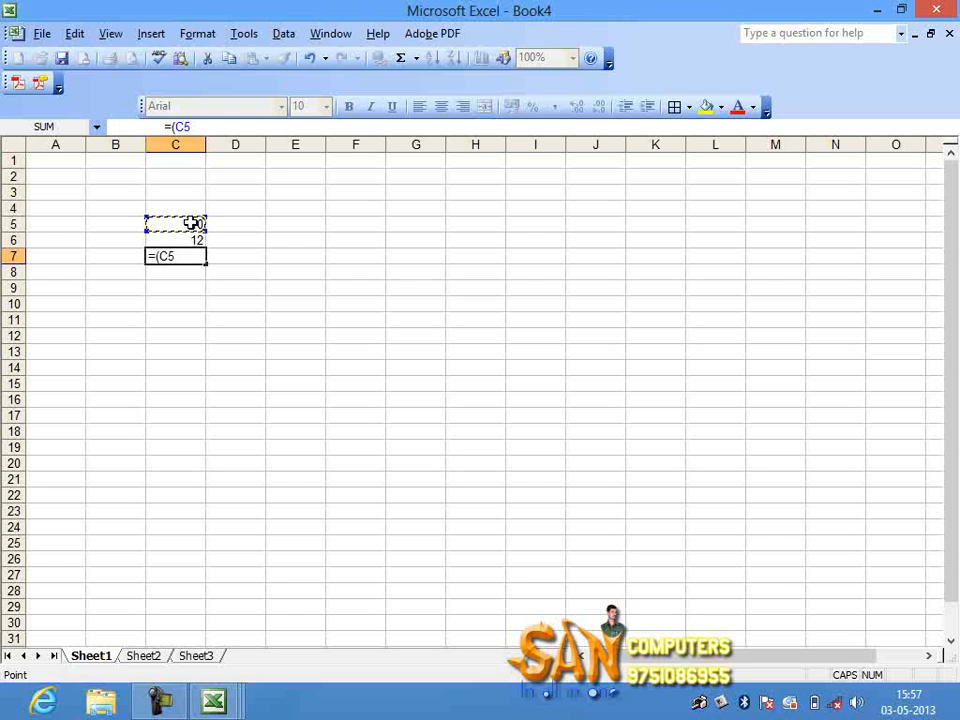
key(BackSpace)
key(BackSpace)
text(C5)
text(+C6)
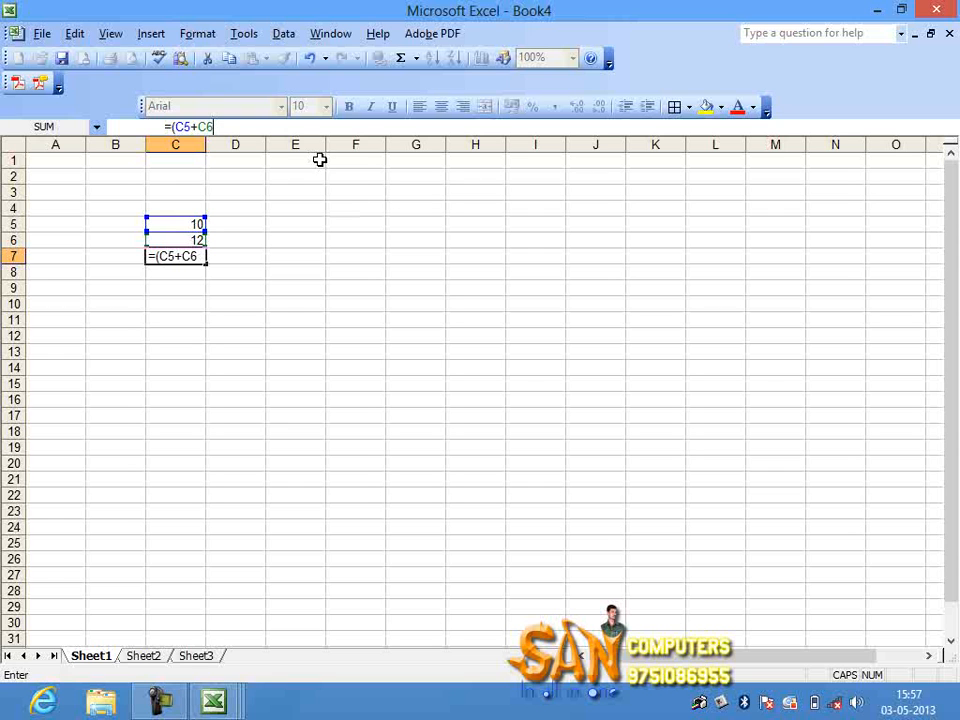
text())
key(Return)
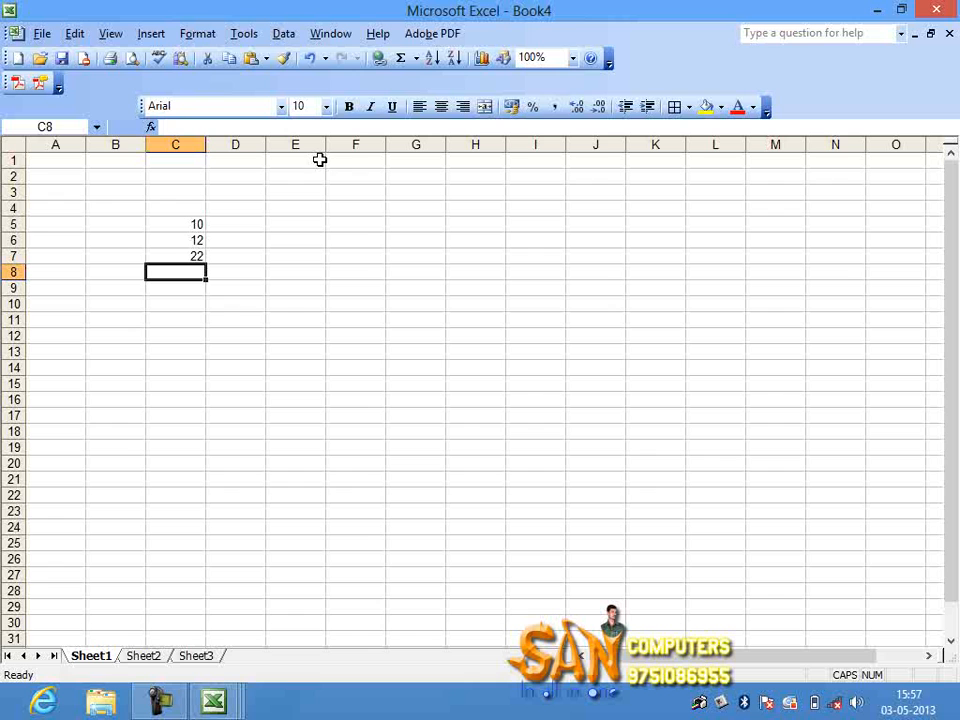
Step: Set cell C5 to 23, and check the values in C5 and C6 and the formula in C7
click(199, 224)
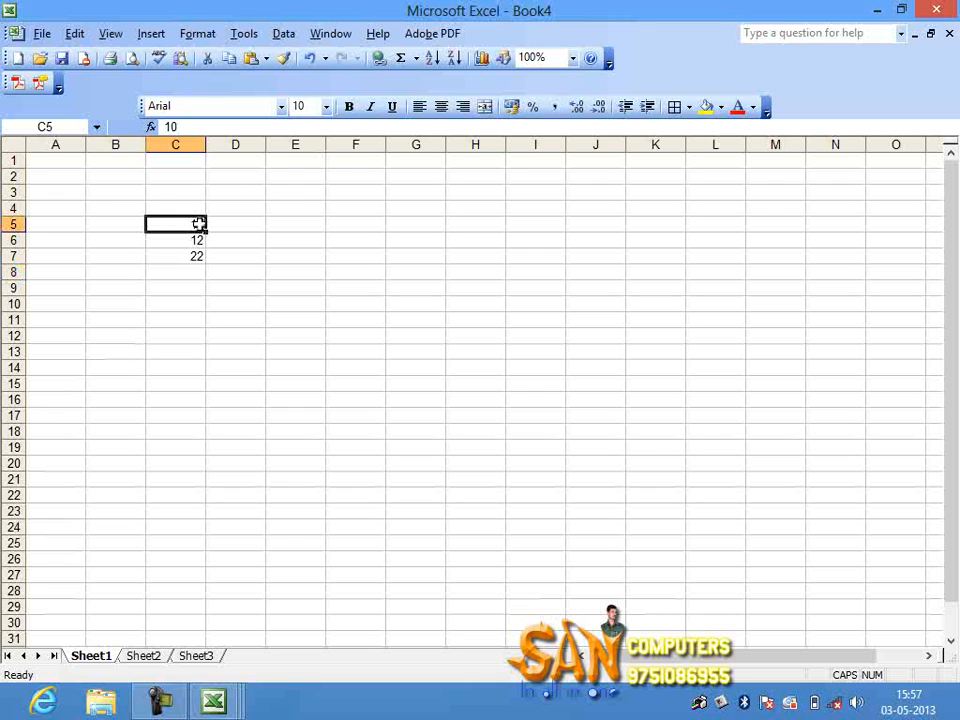
text(23)
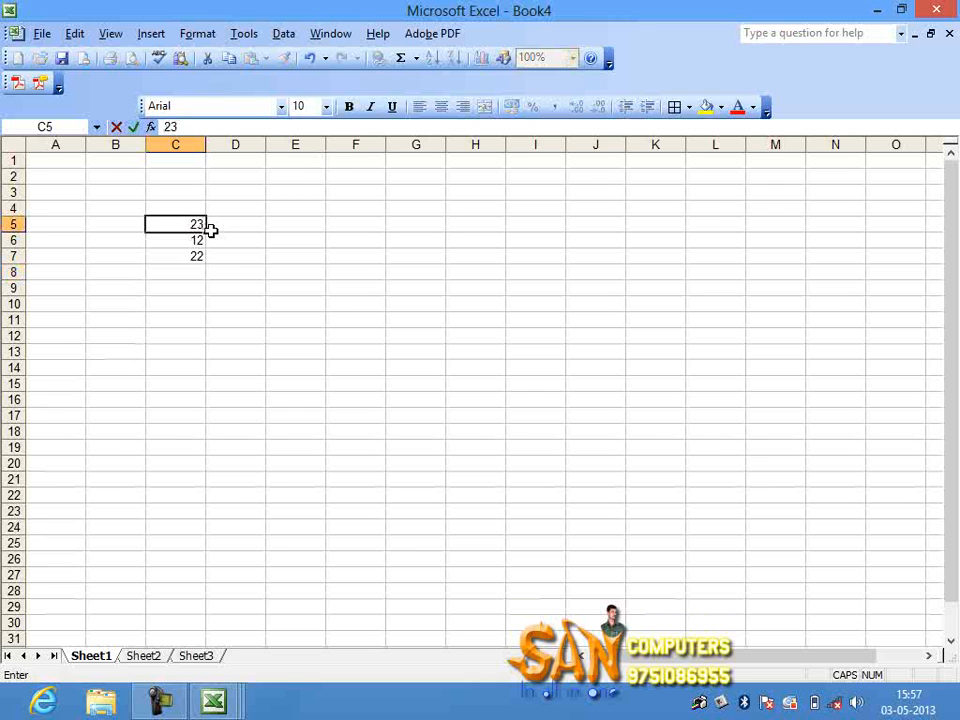
click(220, 243)
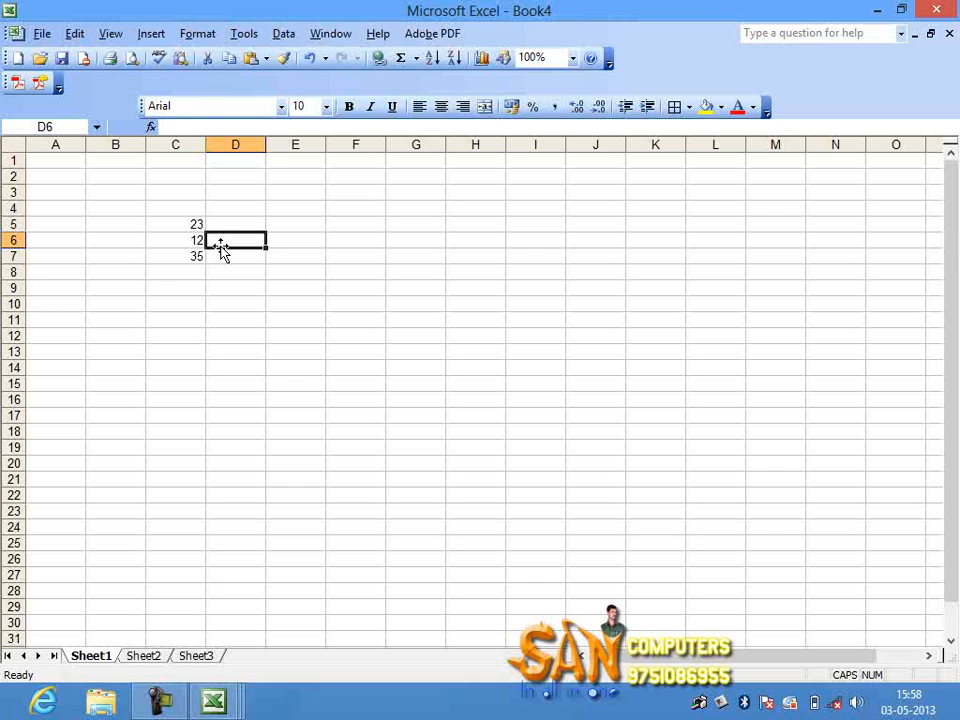
click(186, 226)
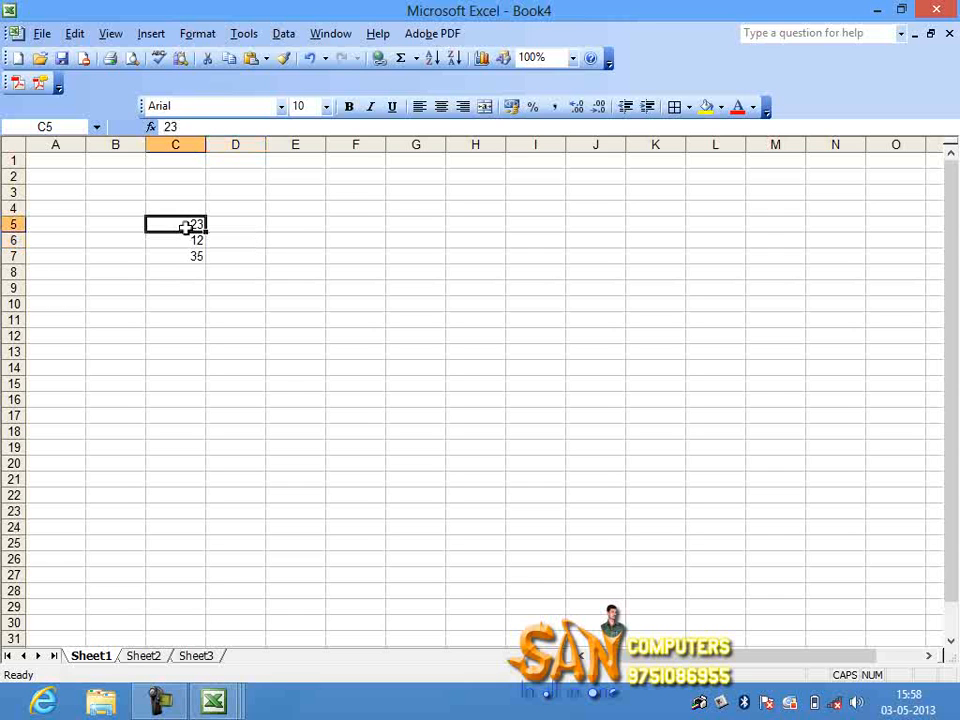
click(193, 240)
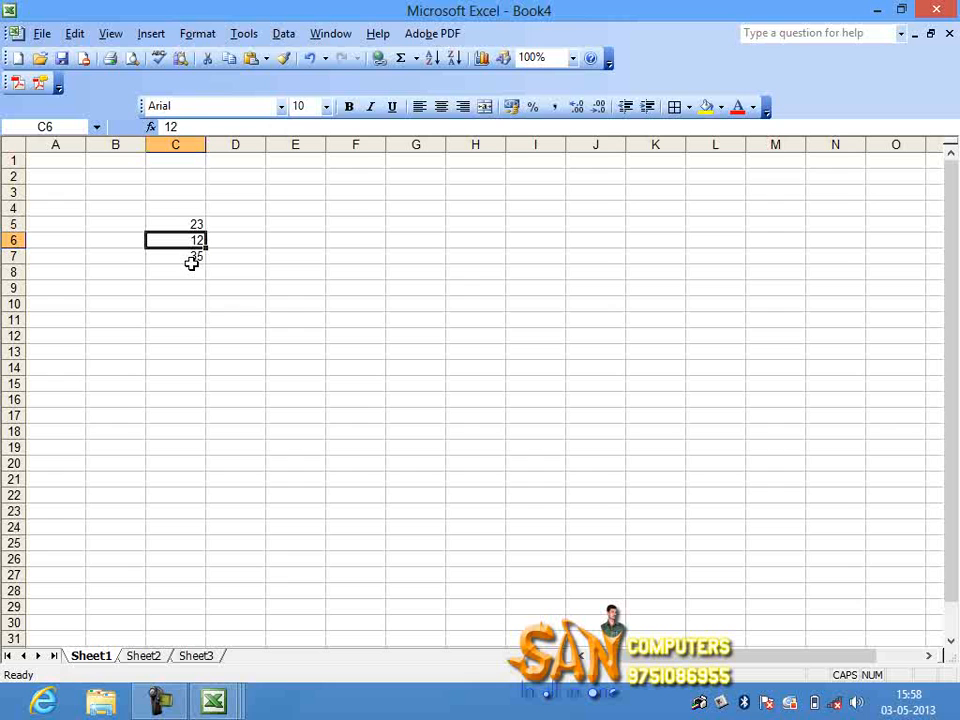
click(192, 257)
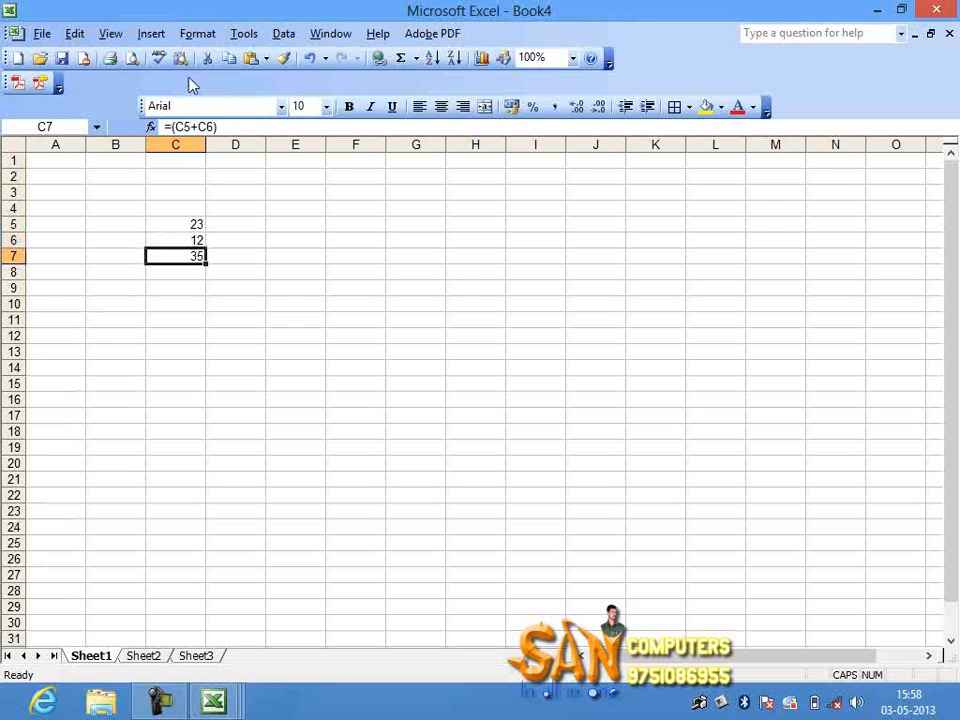
click(195, 127)
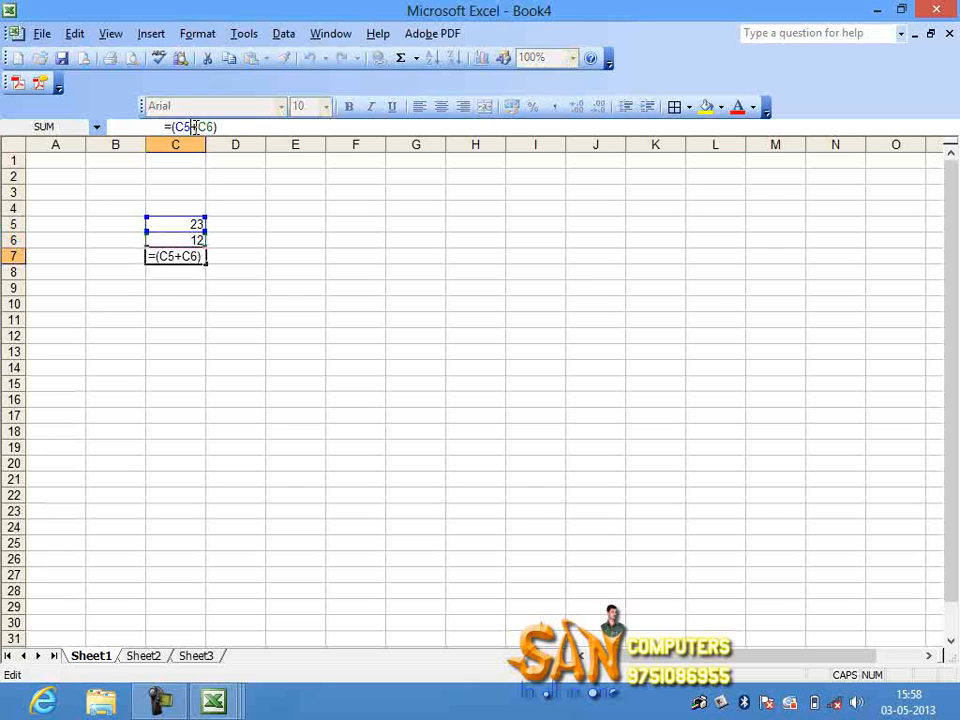
key(BackSpace)
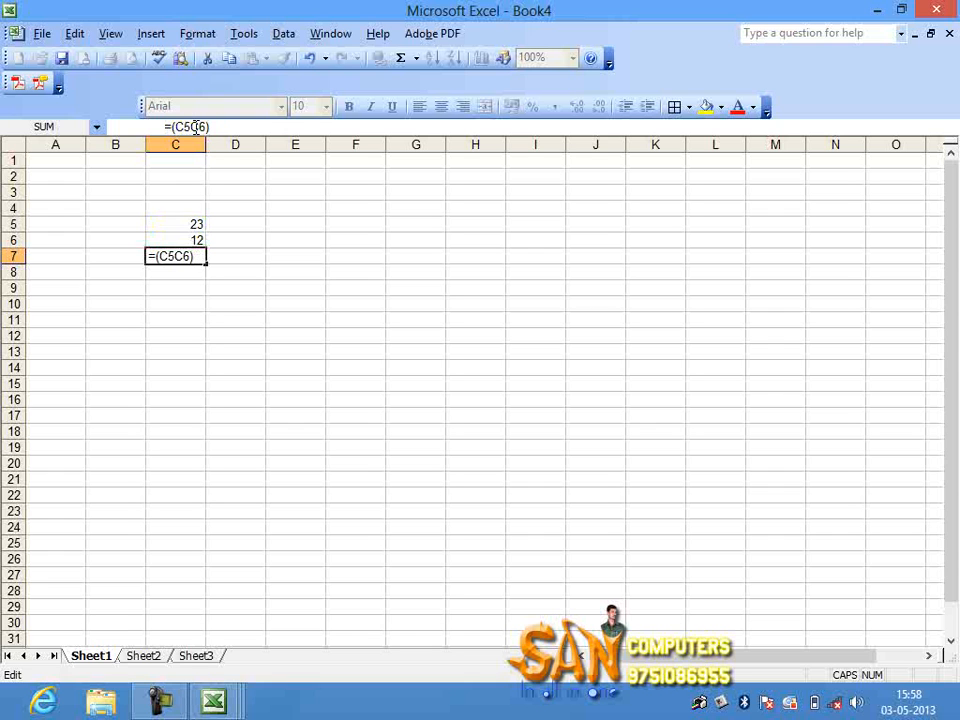
text(-)
click(263, 221)
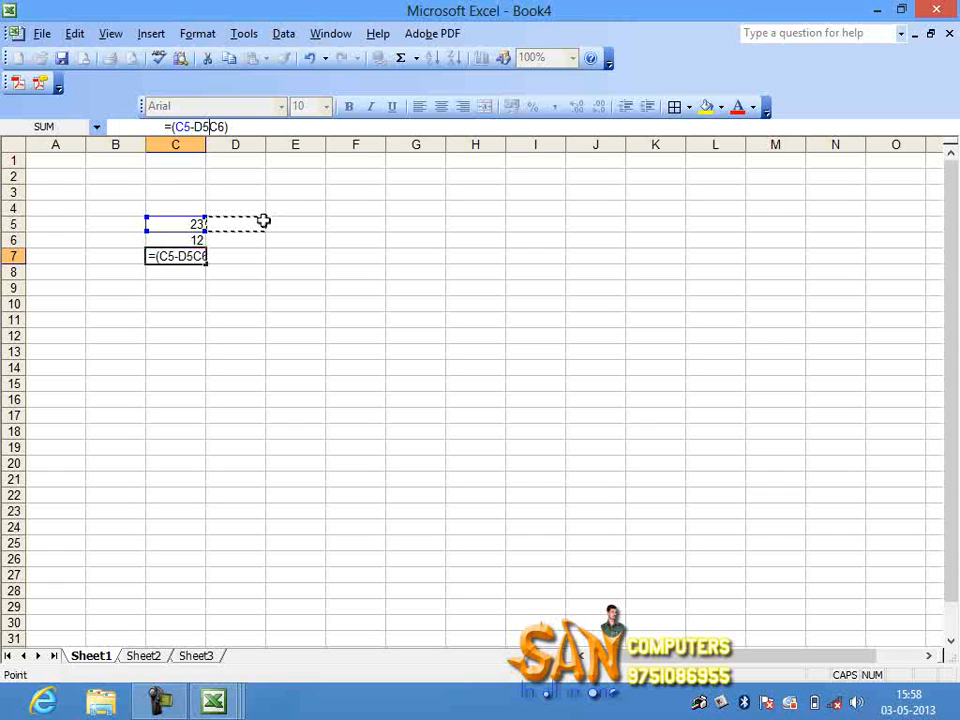
key(Escape)
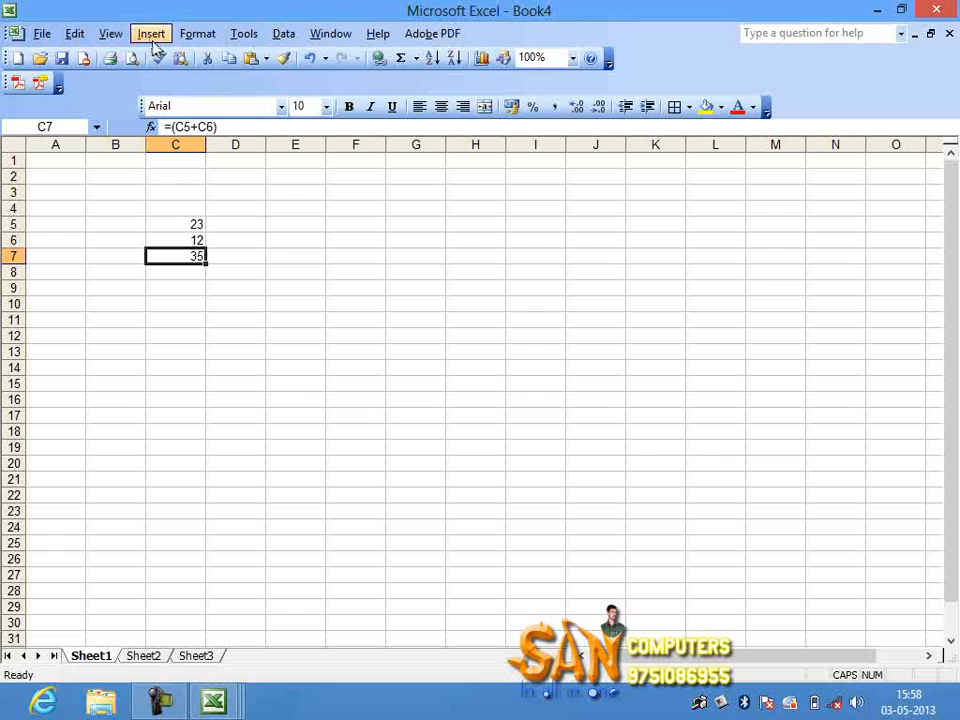
Step: Change the formula in C7 to the subtraction =(C5-C6)
click(196, 126)
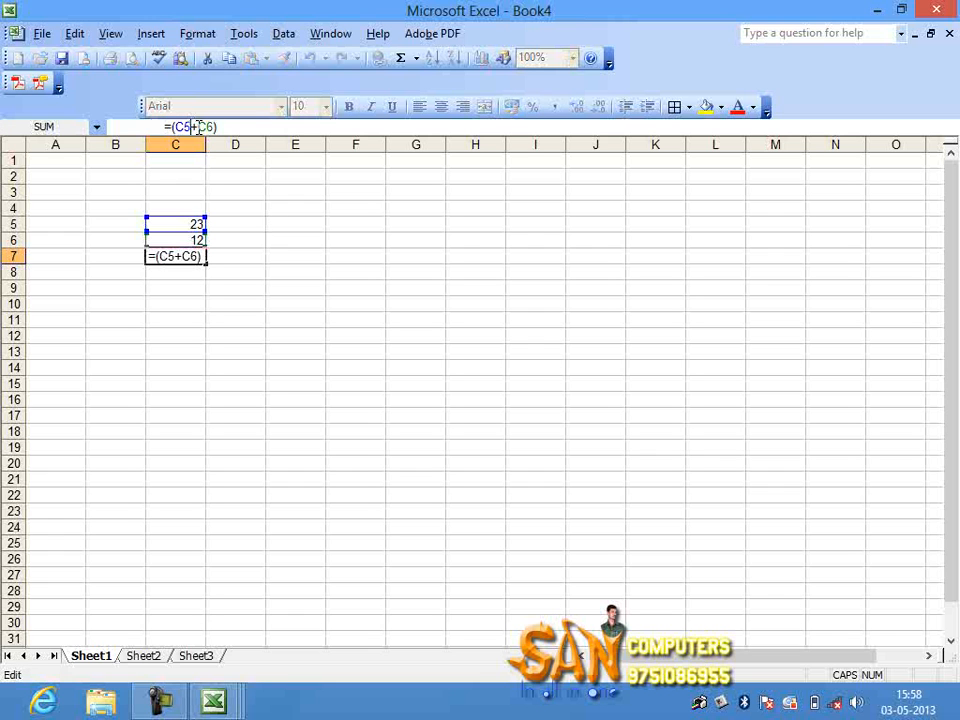
key(BackSpace)
text(-)
key(Return)
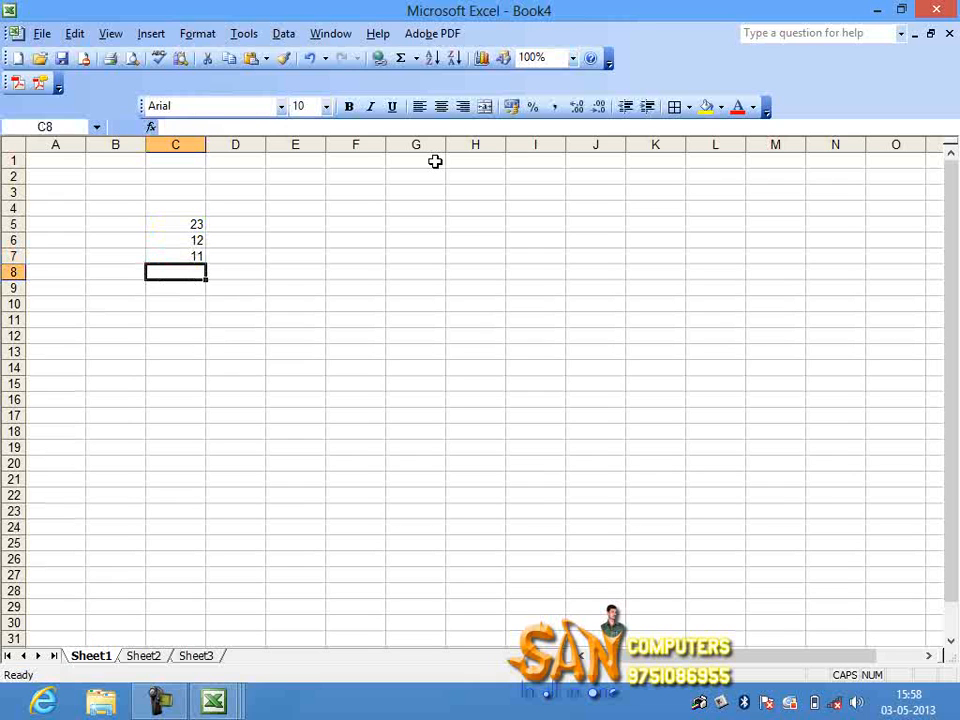
Step: Change the formula in C7 to the division =(C5/C6)
click(200, 253)
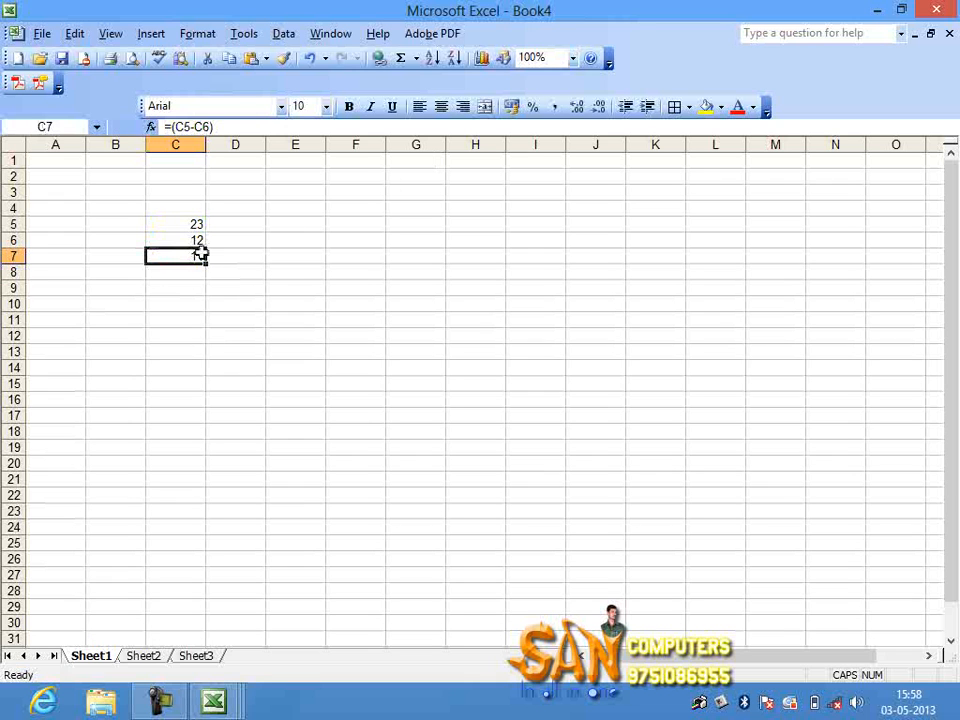
click(196, 127)
key(BackSpace)
text(/)
key(Return)
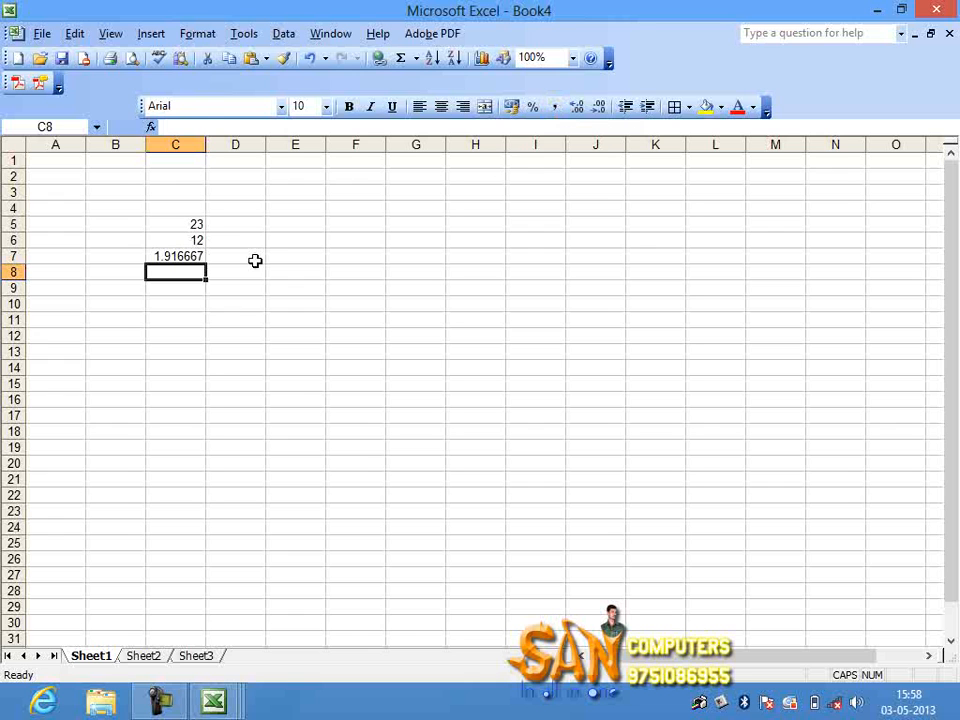
Step: Change the formula in C7 to the multiplication =(C5*C6)
click(192, 253)
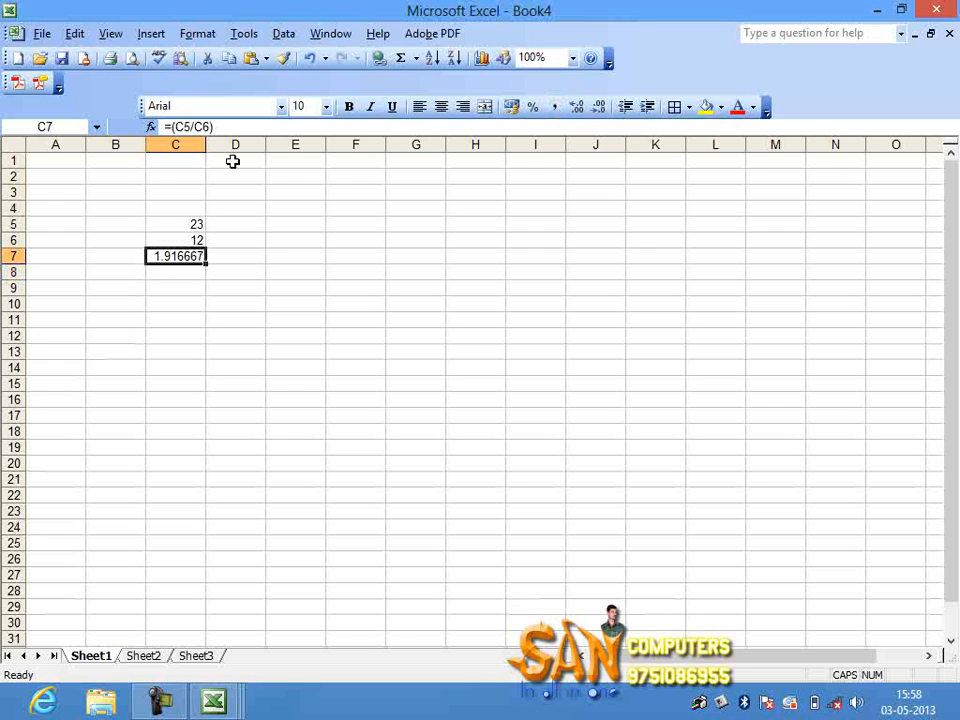
click(196, 127)
key(BackSpace)
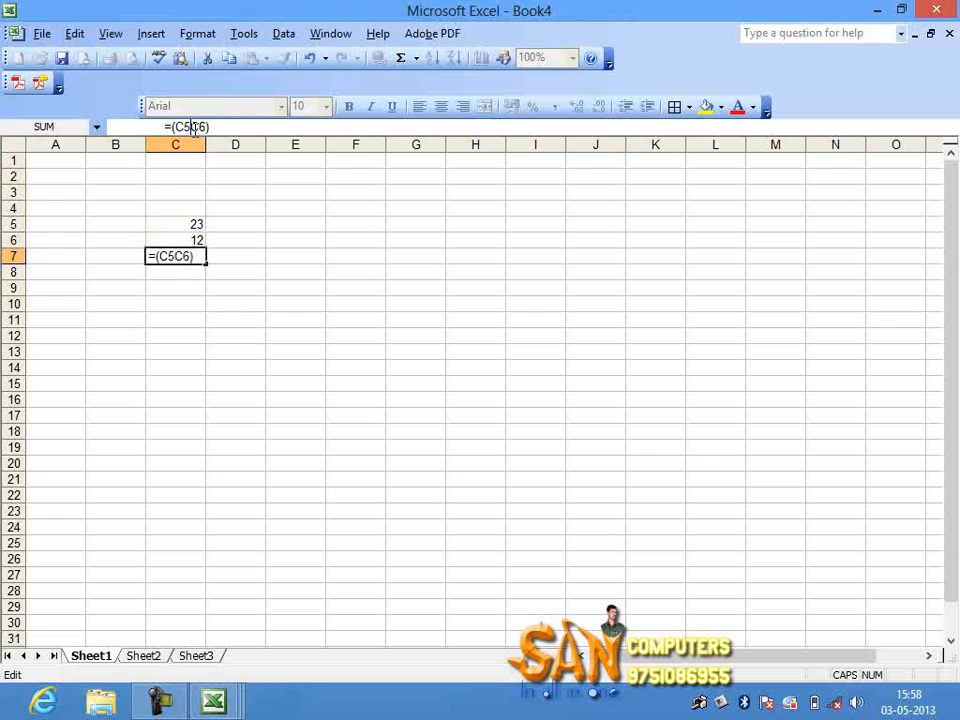
text(*)
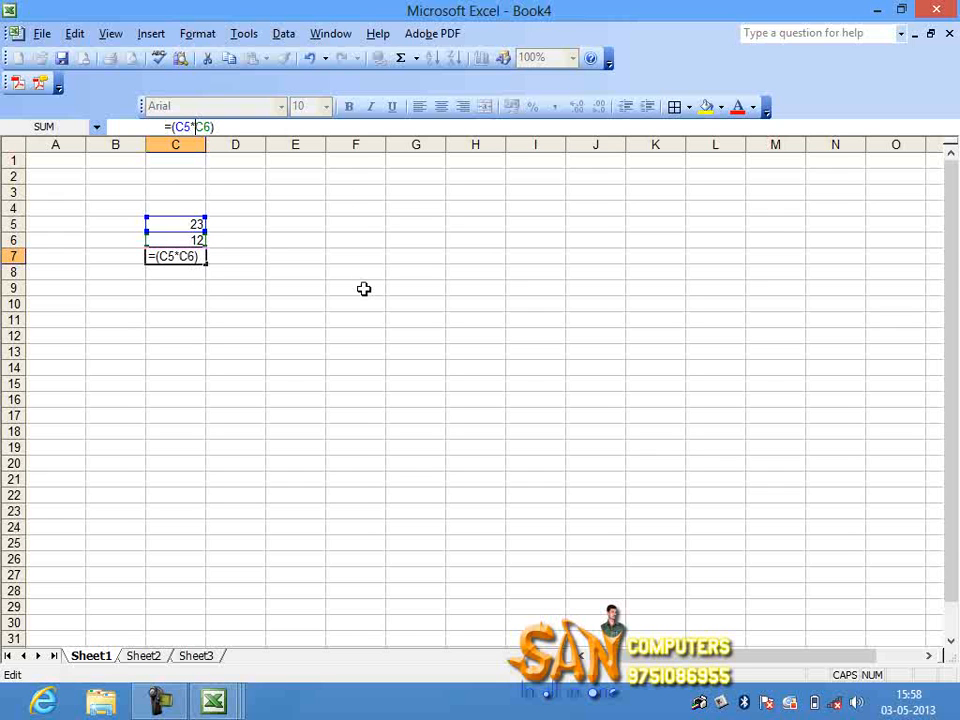
key(Return)
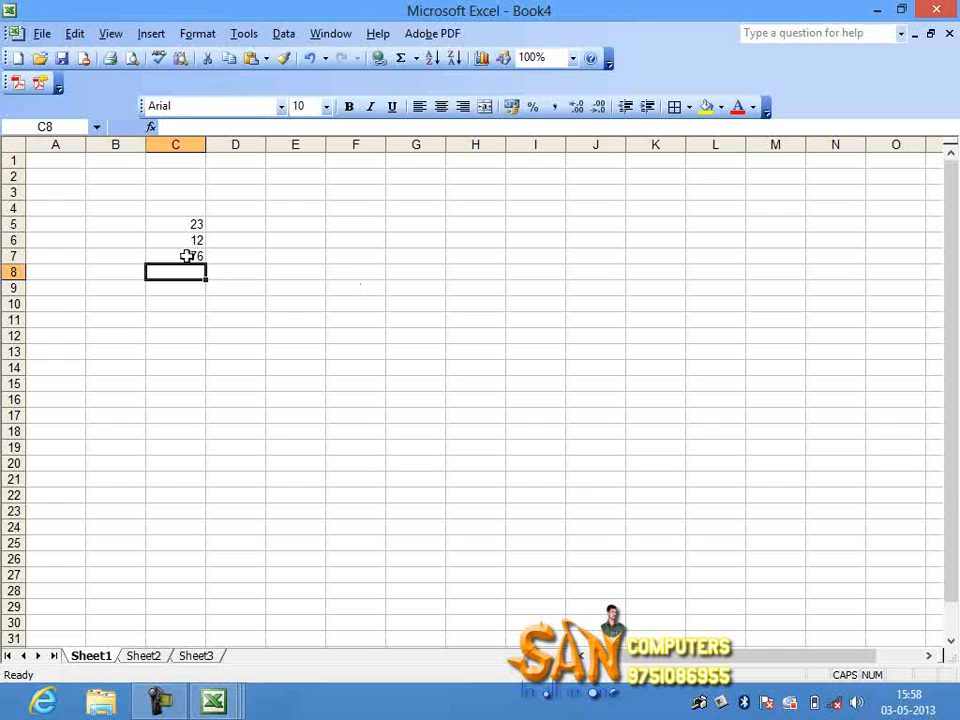
Step: Set cell C5 to 2 and again to 4, checking the recalculated product in C7
click(184, 220)
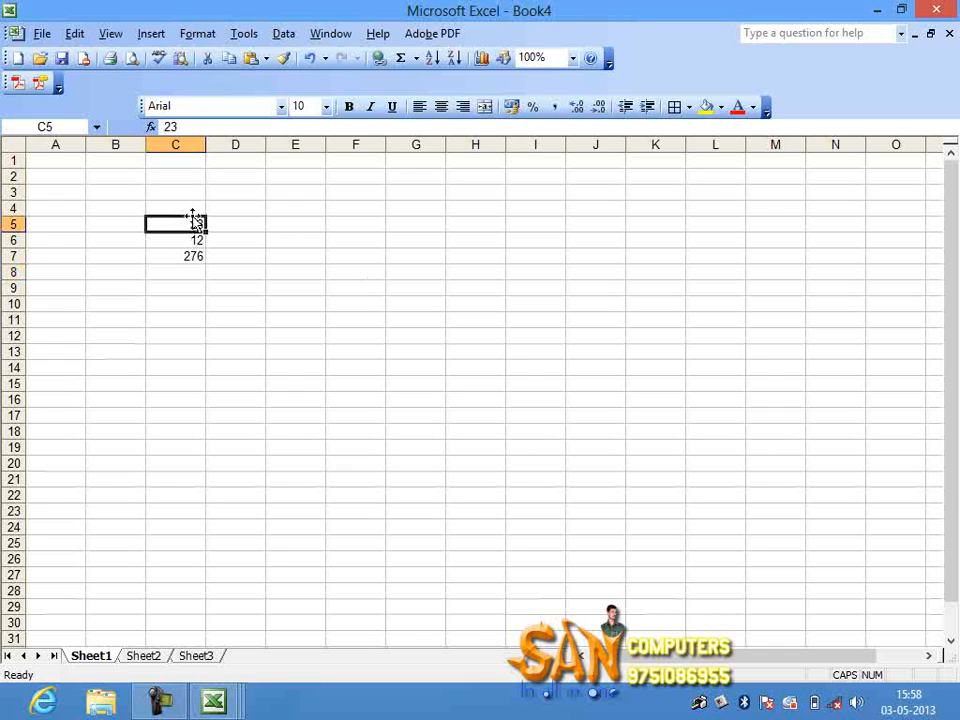
text(2)
click(284, 230)
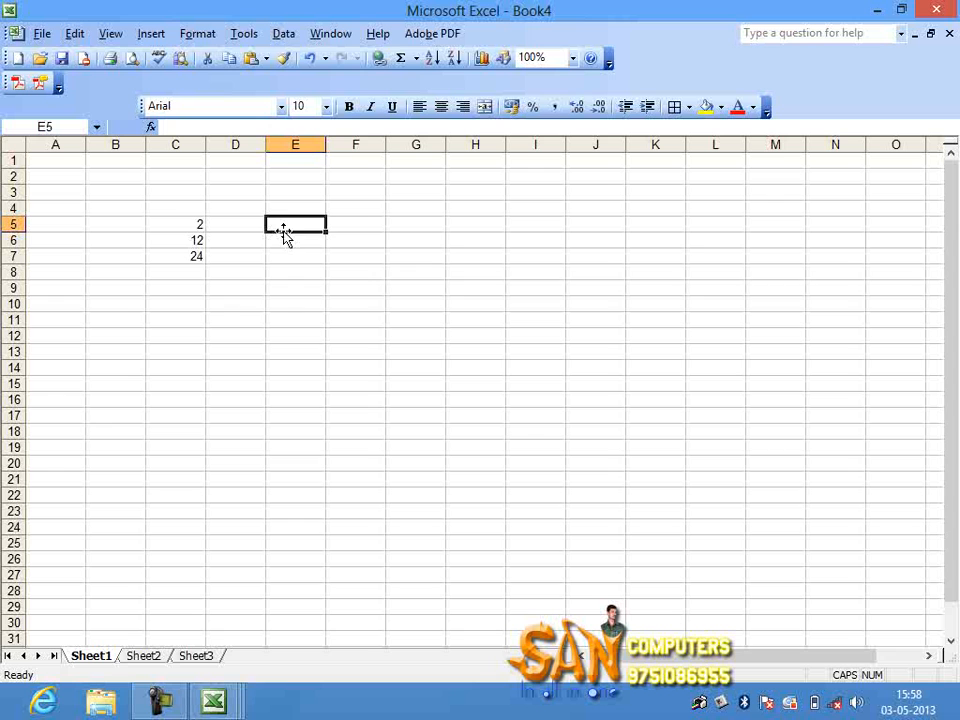
click(187, 228)
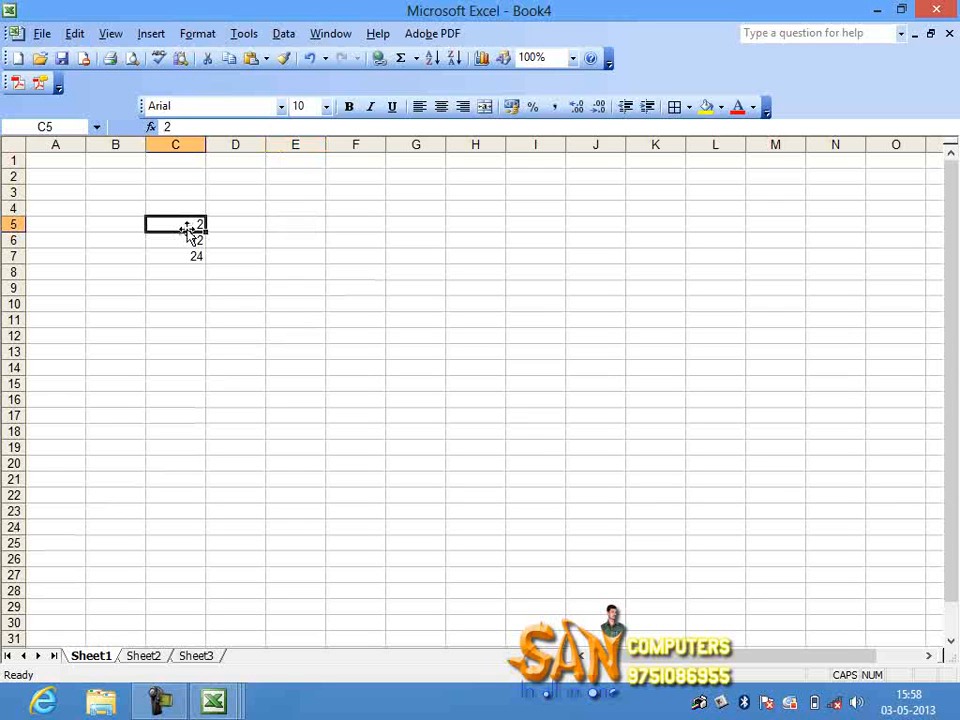
text(4)
click(246, 248)
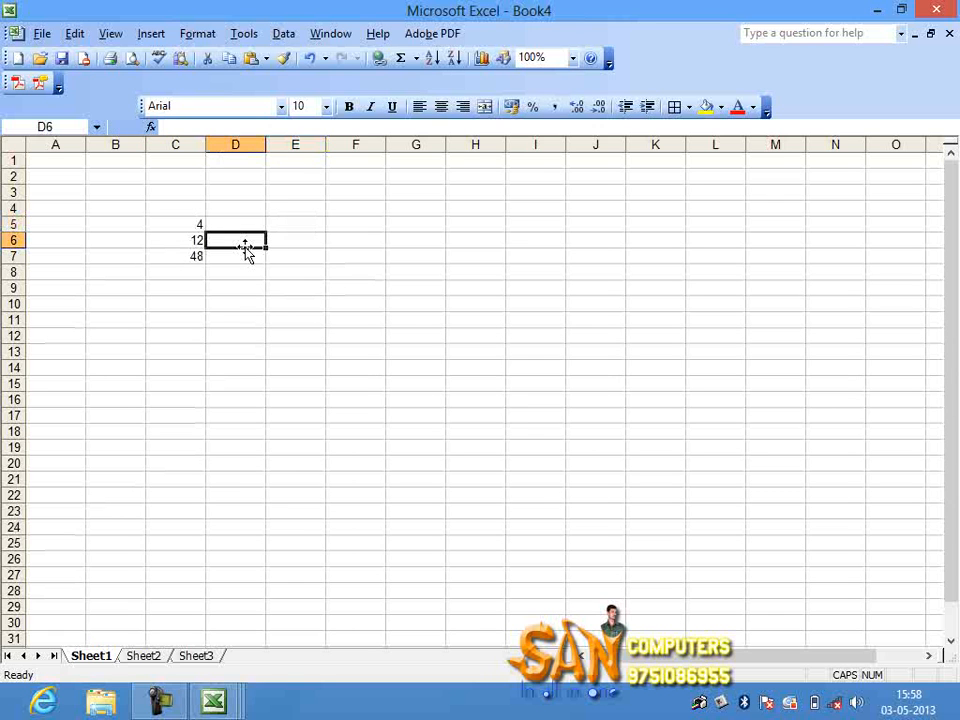
click(186, 262)
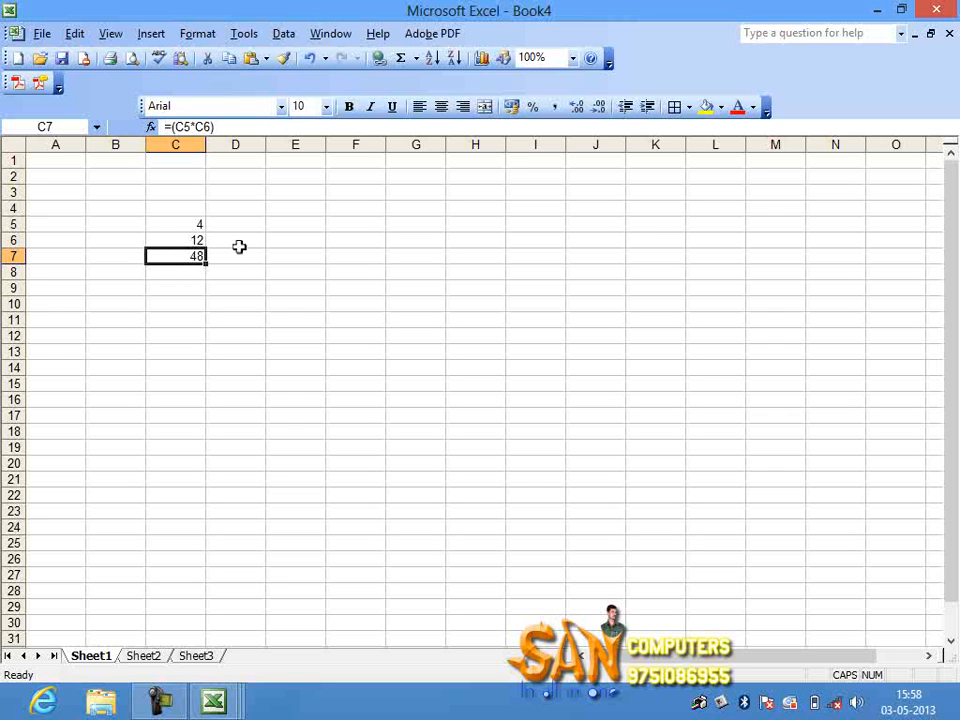
Step: Enter 12 in cell C4 and 21 in cell C3
click(190, 209)
text(12)
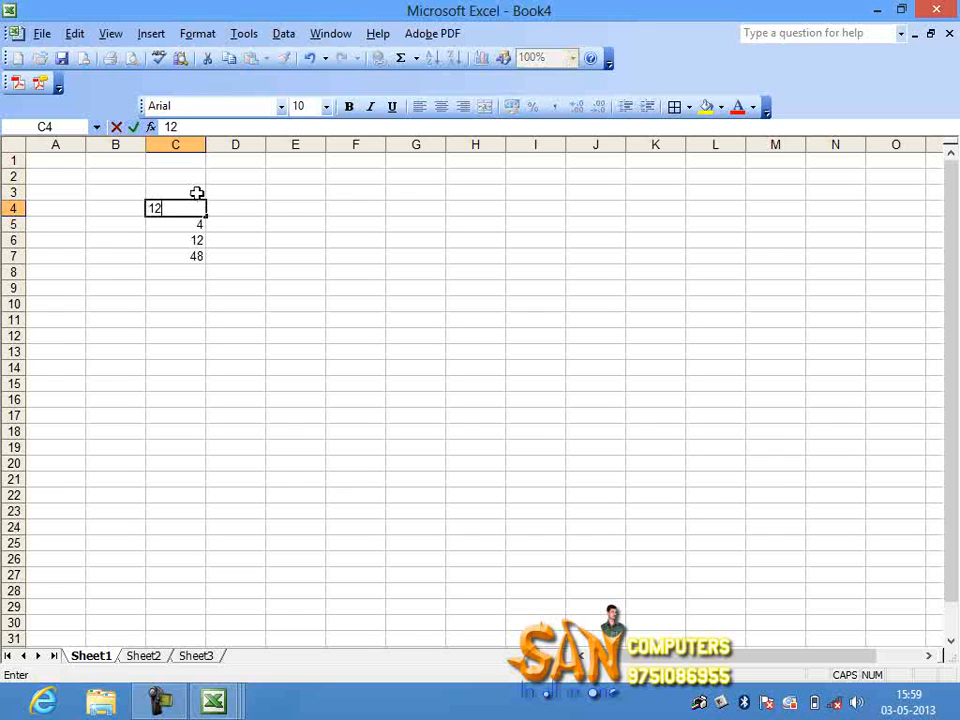
click(197, 193)
text(21)
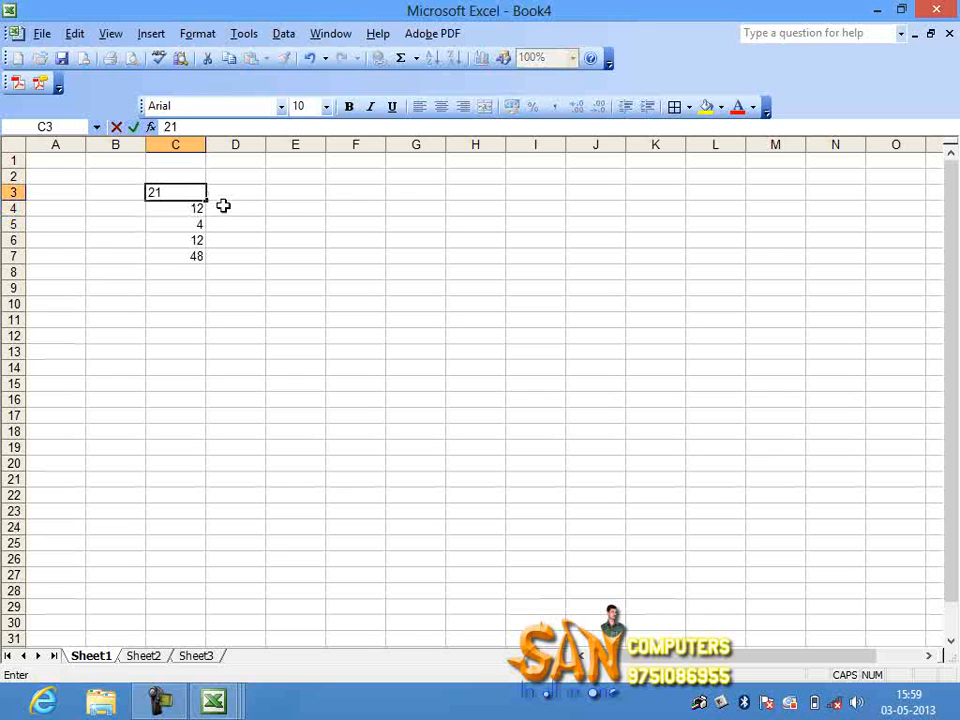
click(222, 206)
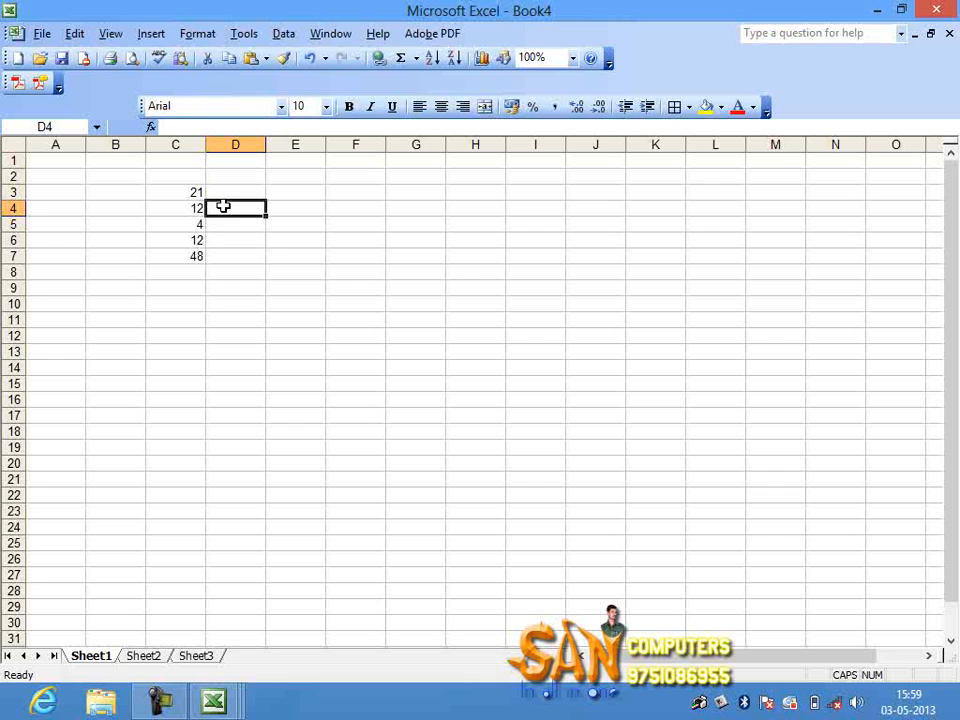
Step: Change the formula in C7 to the four-cell addition =(C5+C6+C4+C3)
click(195, 257)
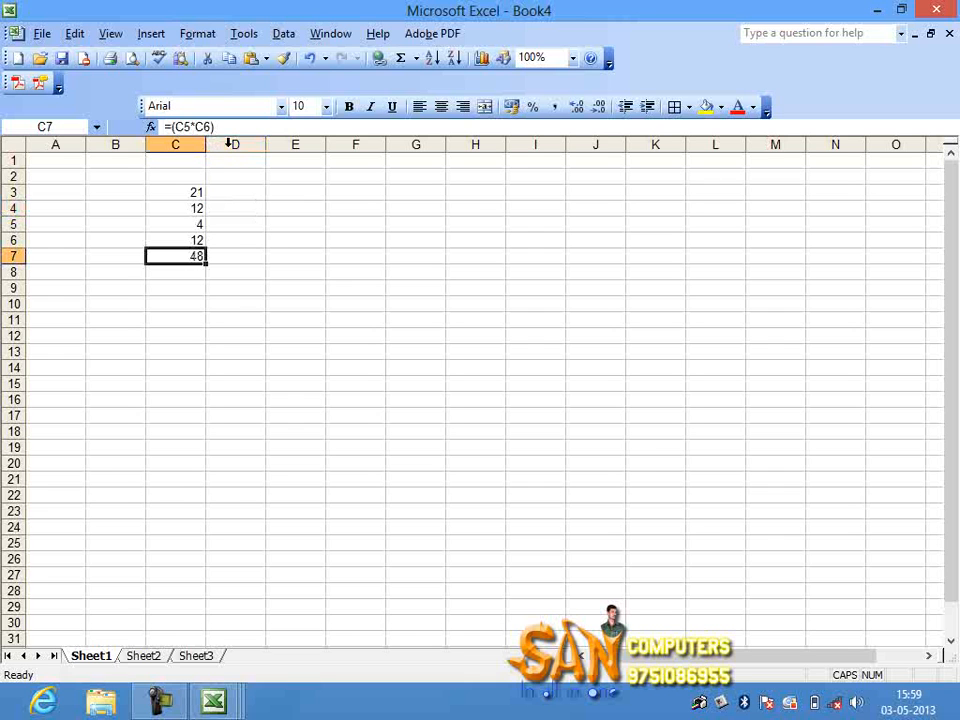
click(195, 127)
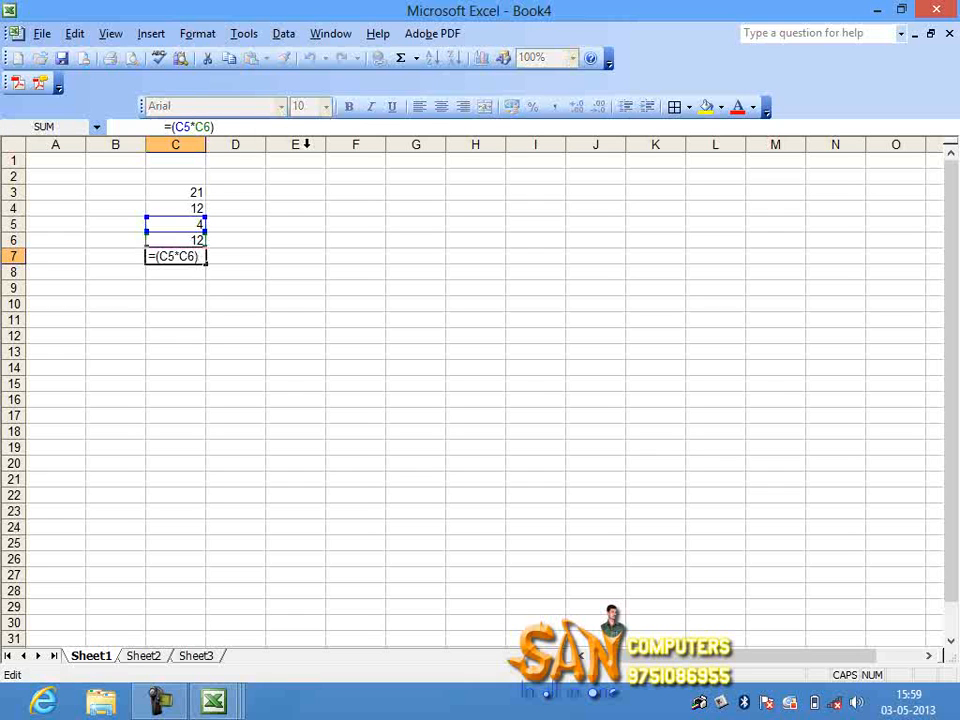
key(BackSpace)
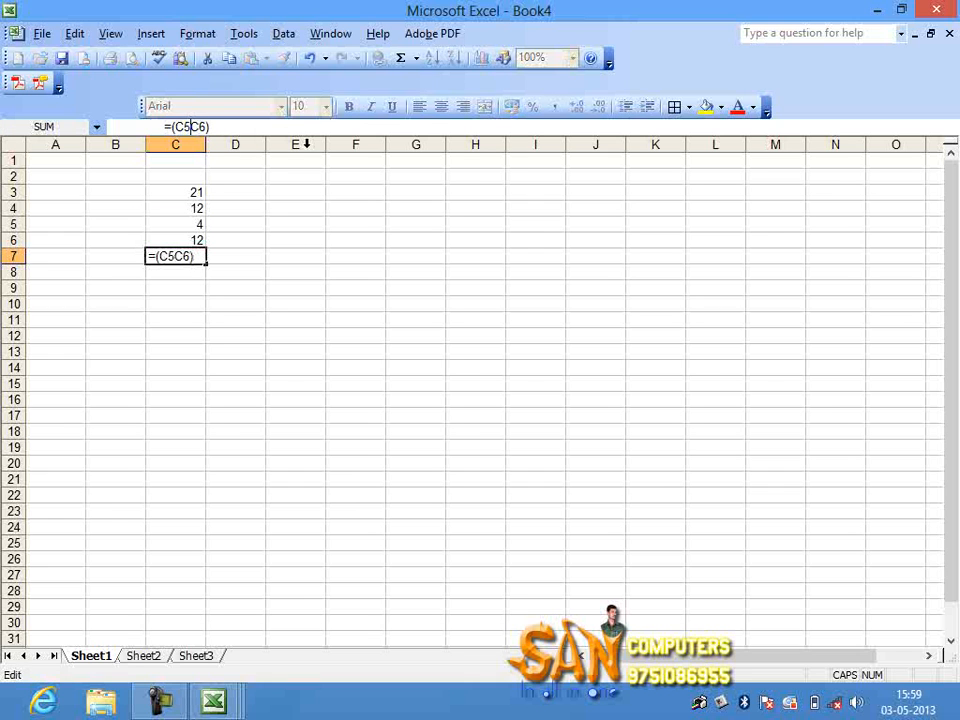
text(+)
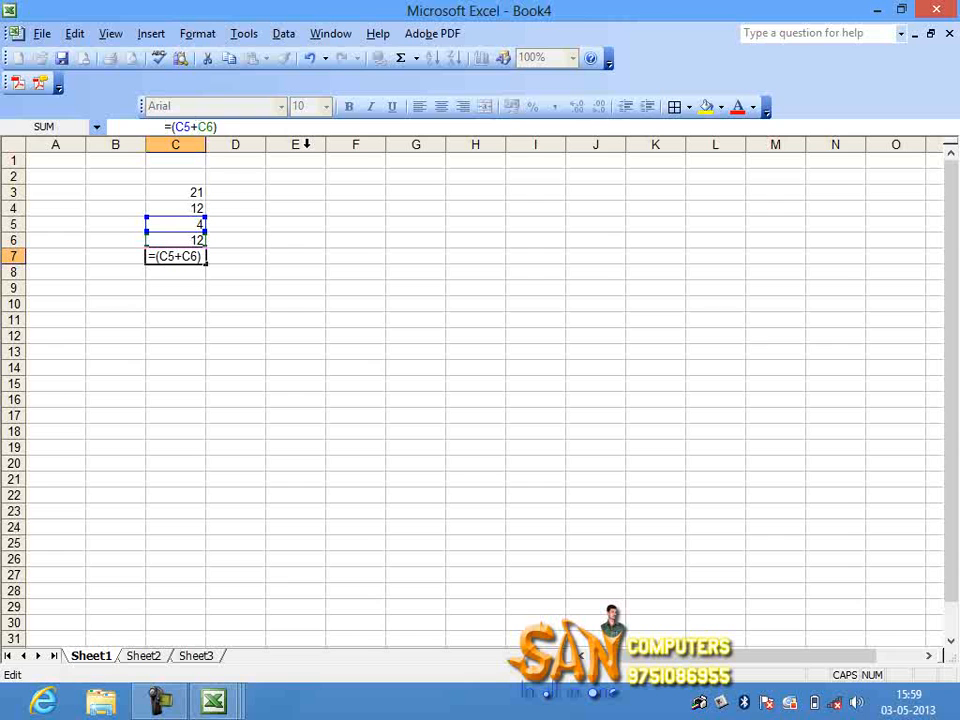
text(+C4+C3))
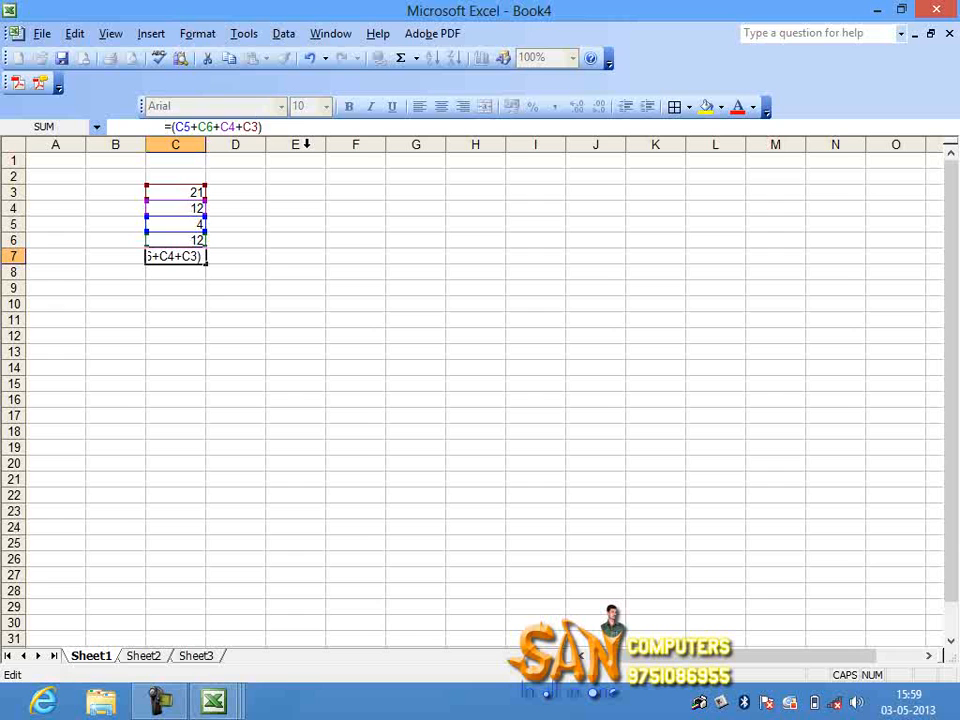
key(Return)
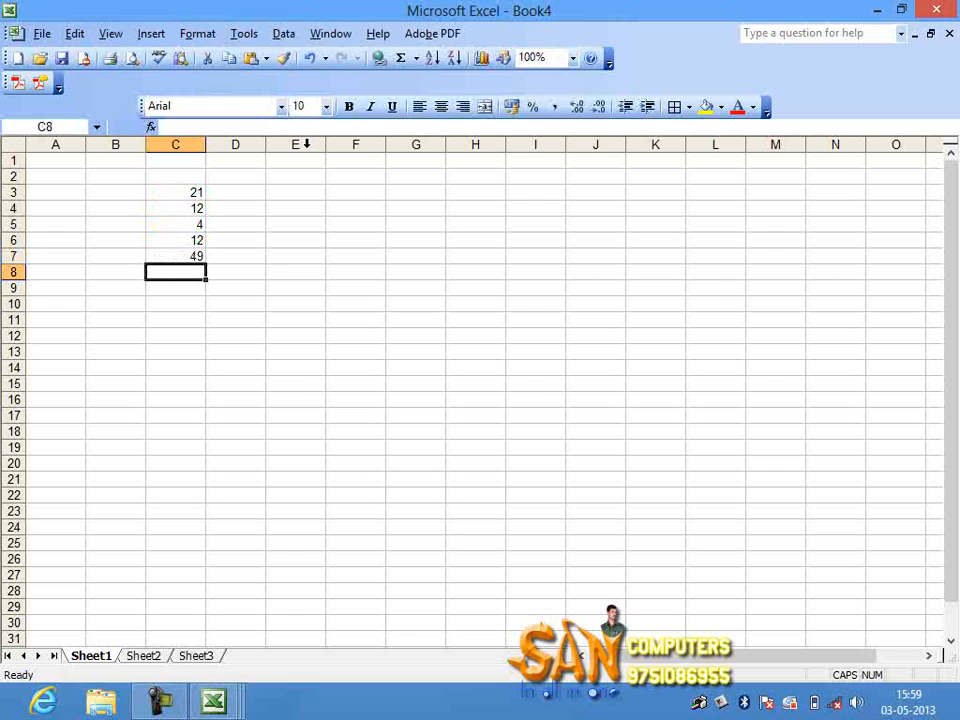
Step: Clear the value in cell C3, the first number above the C7 total
click(165, 257)
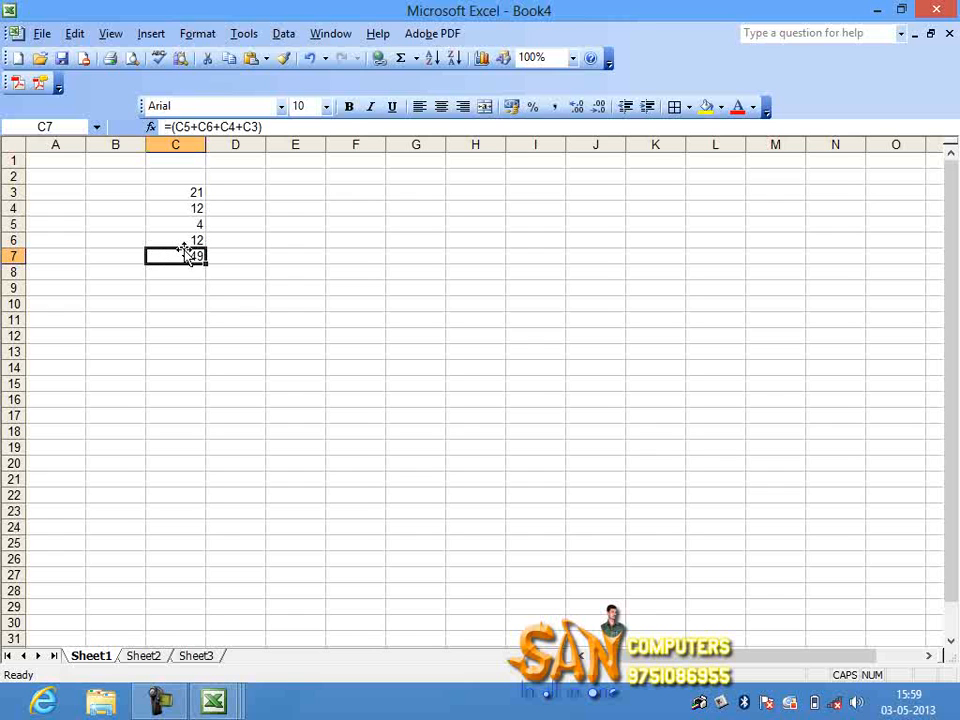
drag(184, 190, 187, 253)
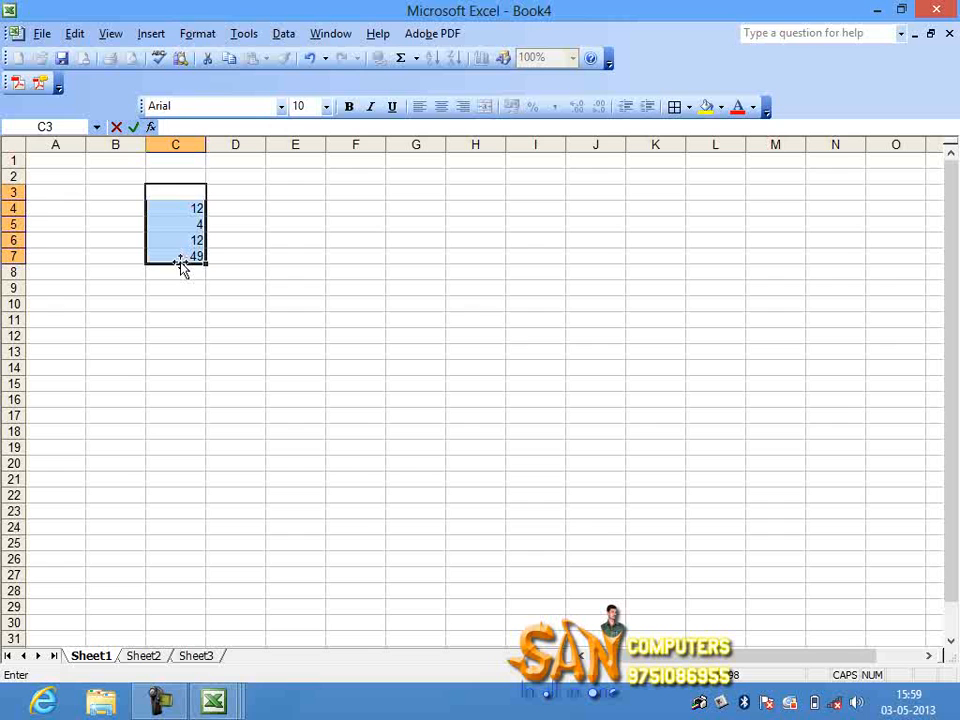
key(Home)
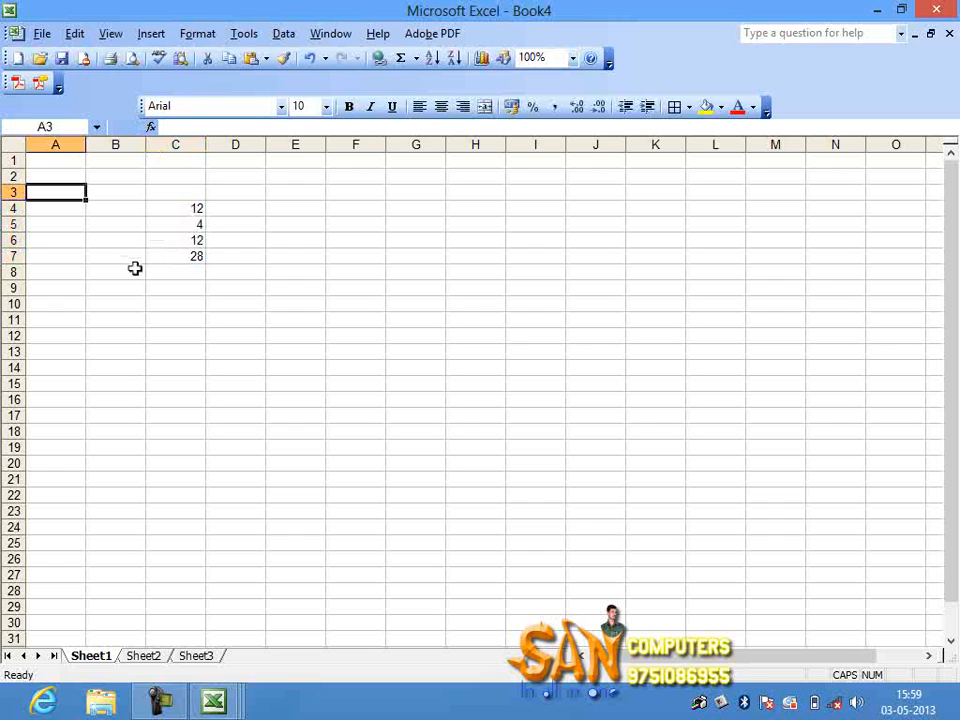
Step: Fill cells A3 to A19 with 121, 12, 12, 12, 1, 3, 123, 3, 2, 32, 3, 2, 34, 43, 4, 34 and 3
text(121)
key(Return)
text(12)
key(Return)
text(12)
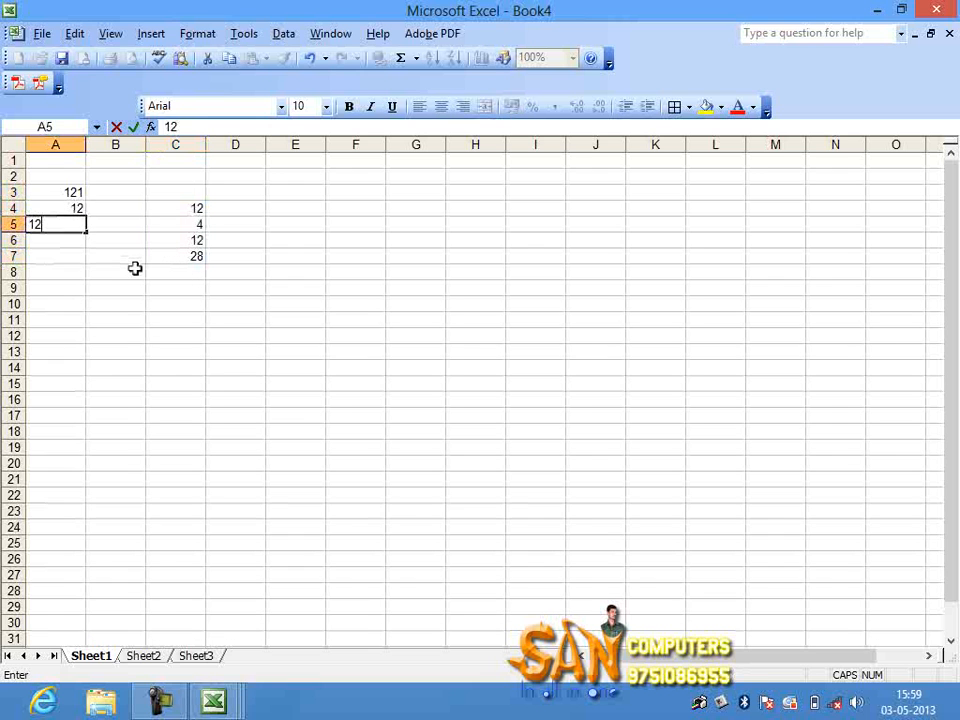
key(Return)
text(12 1)
key(Return)
text(3 123)
key(Return)
text(3 2 32)
key(Return)
text(3 2 34 43 4)
key(Return)
text(34)
key(Return)
text(3)
key(Return)
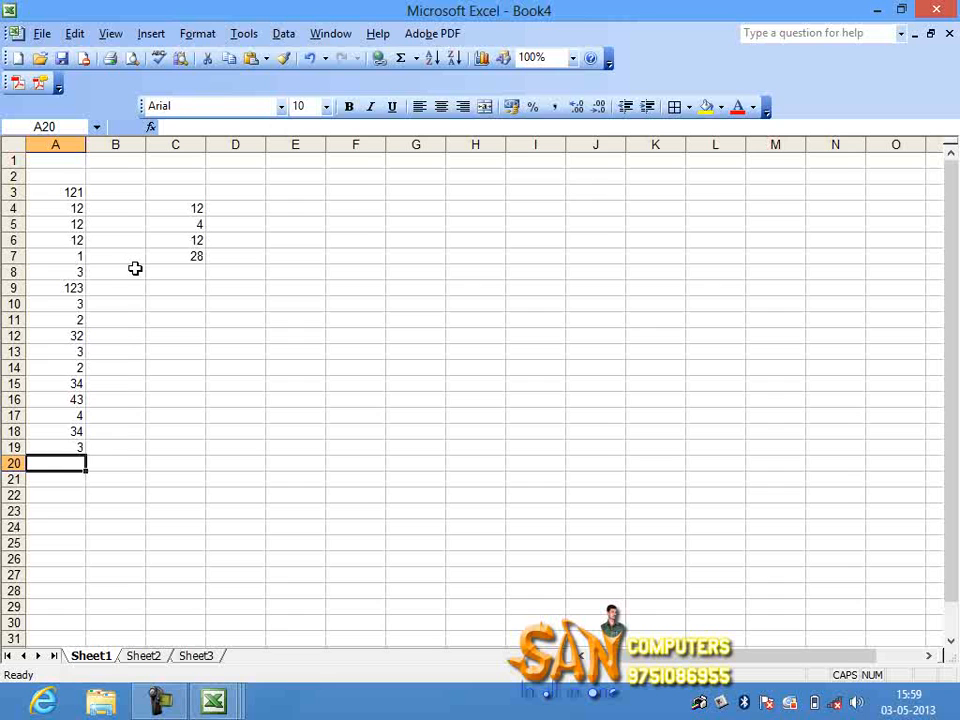
Step: Enter the formula =SUM(A3:A19) in cell A20 to total the numbers in column A
click(73, 172)
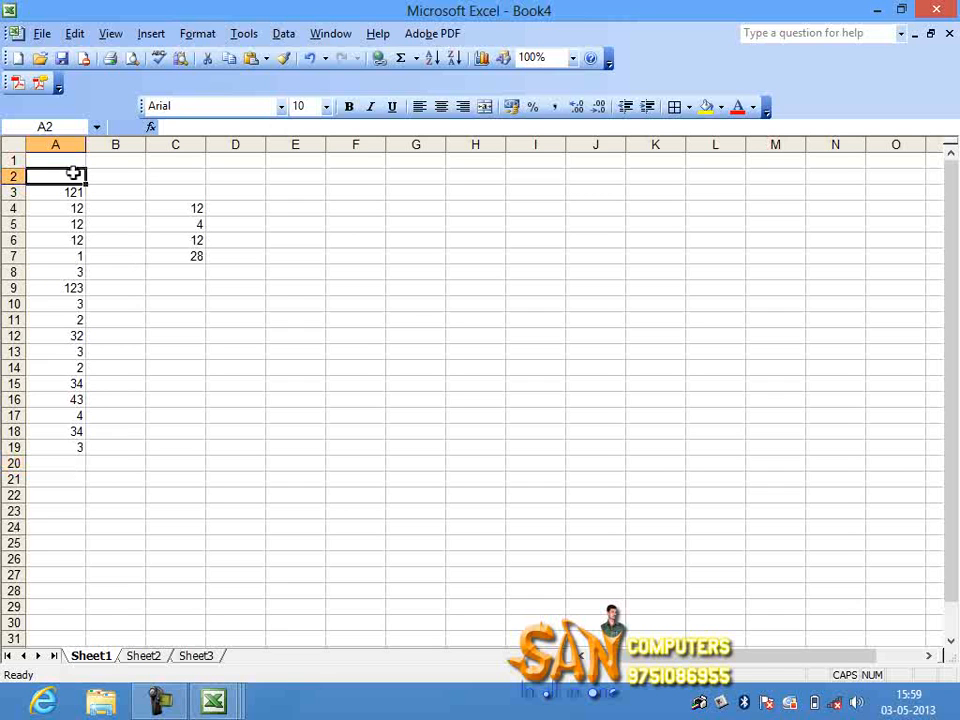
click(70, 461)
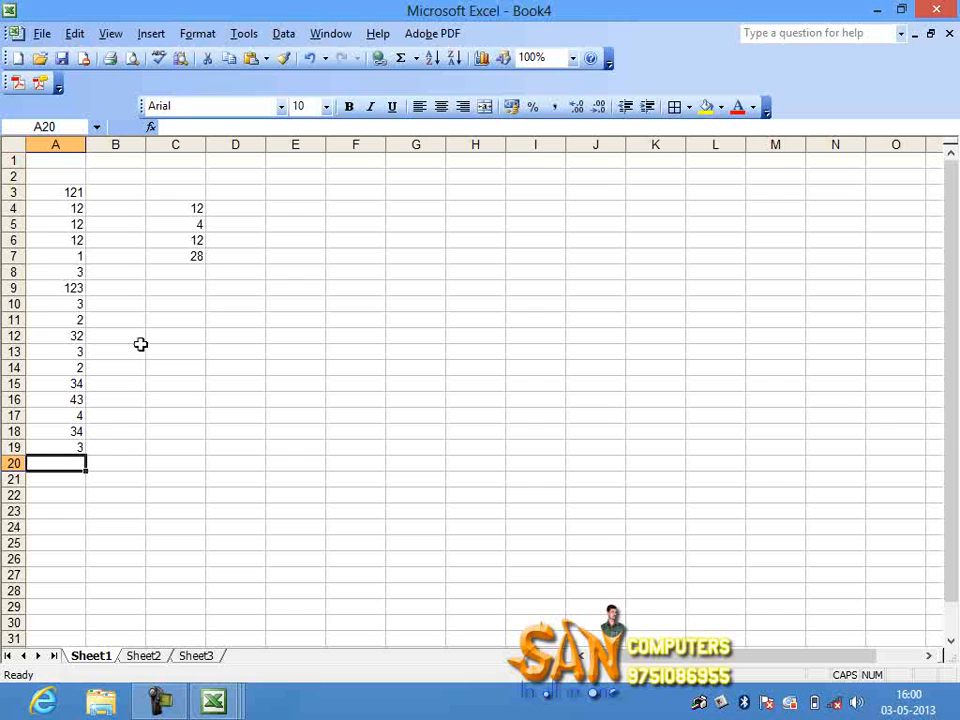
click(188, 126)
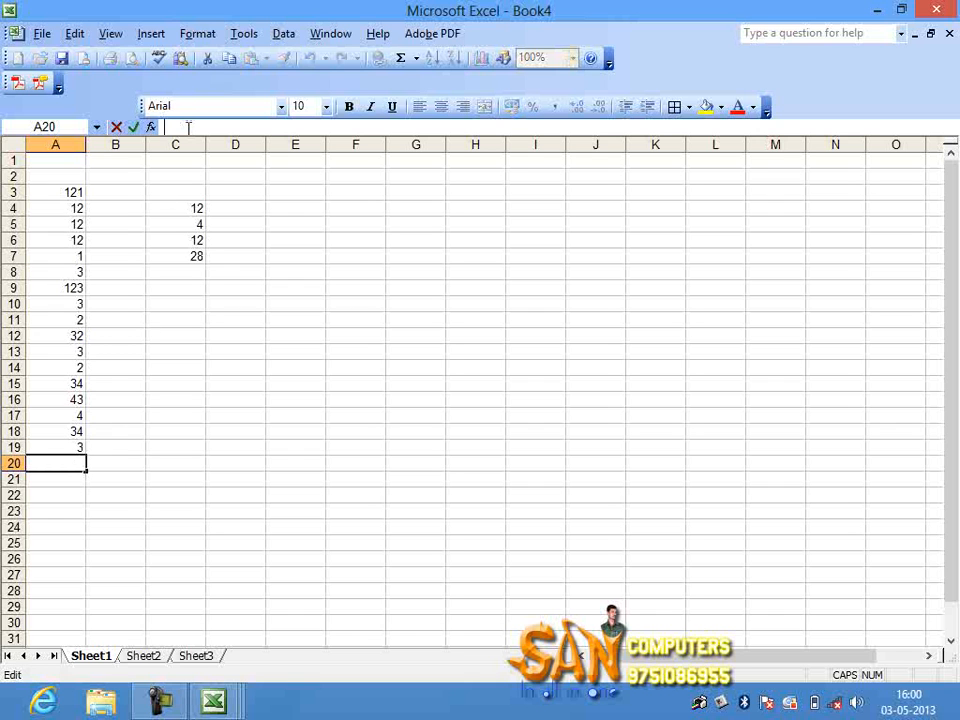
text(=)
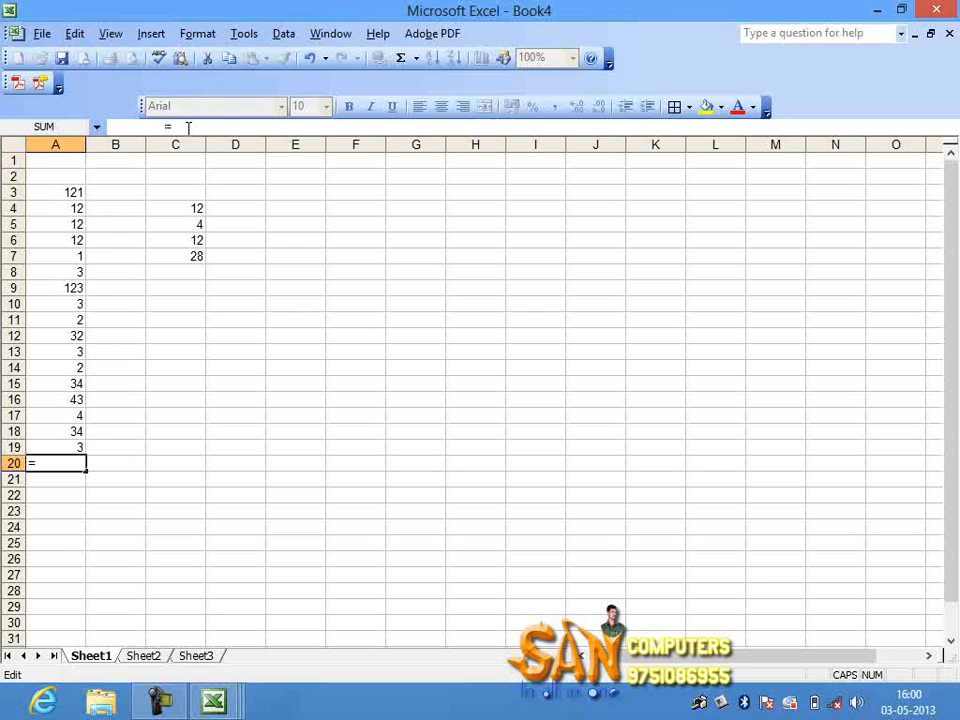
text(SUM()
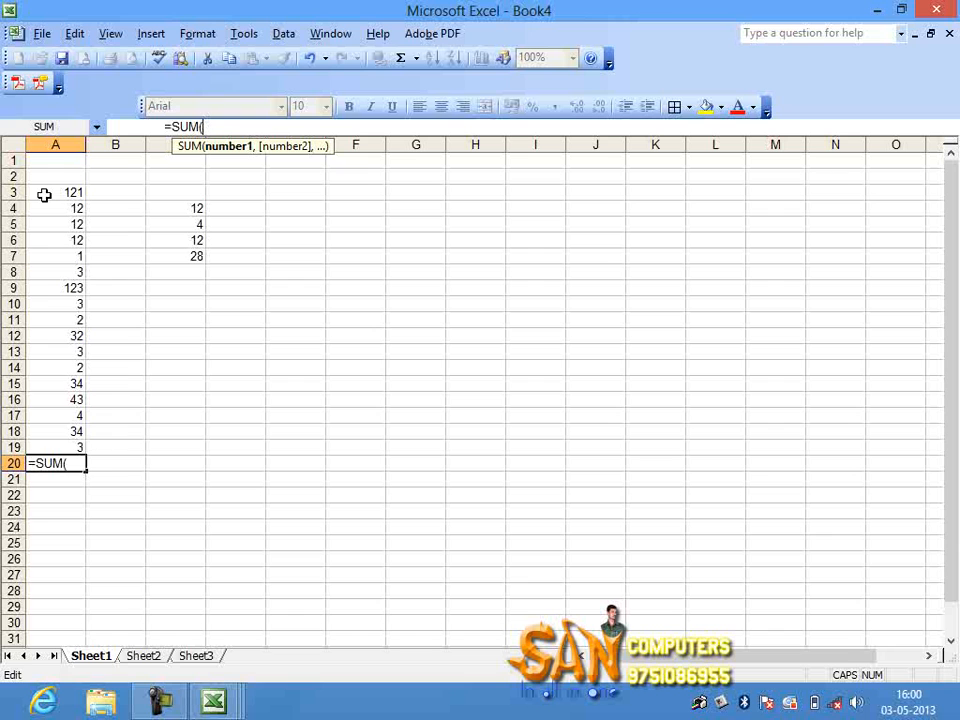
text(A3:)
text(;)
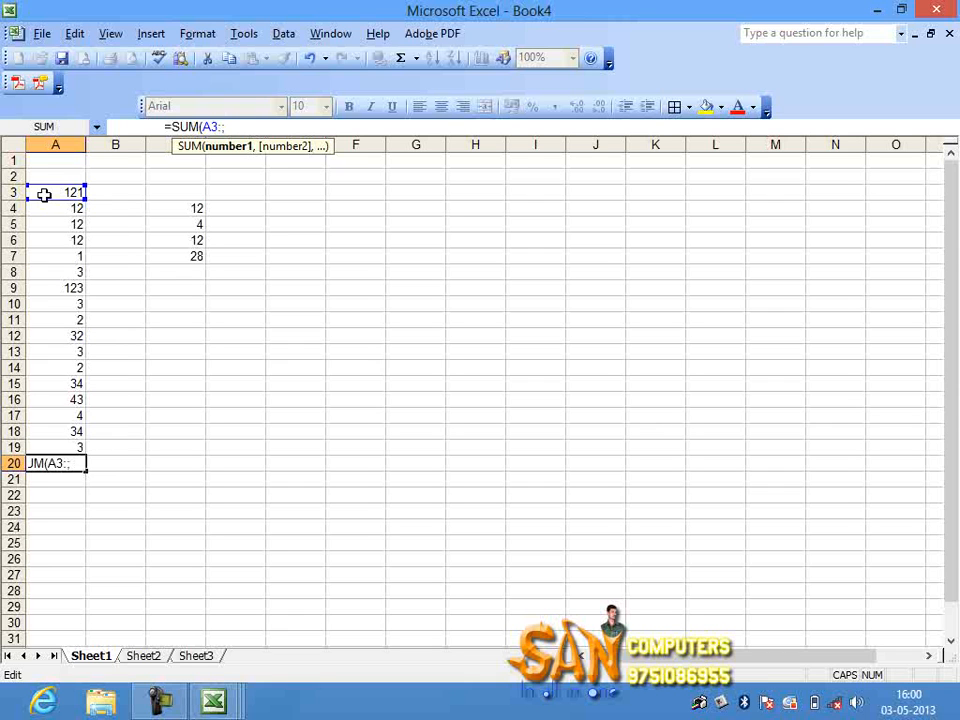
key(BackSpace)
text(A19)
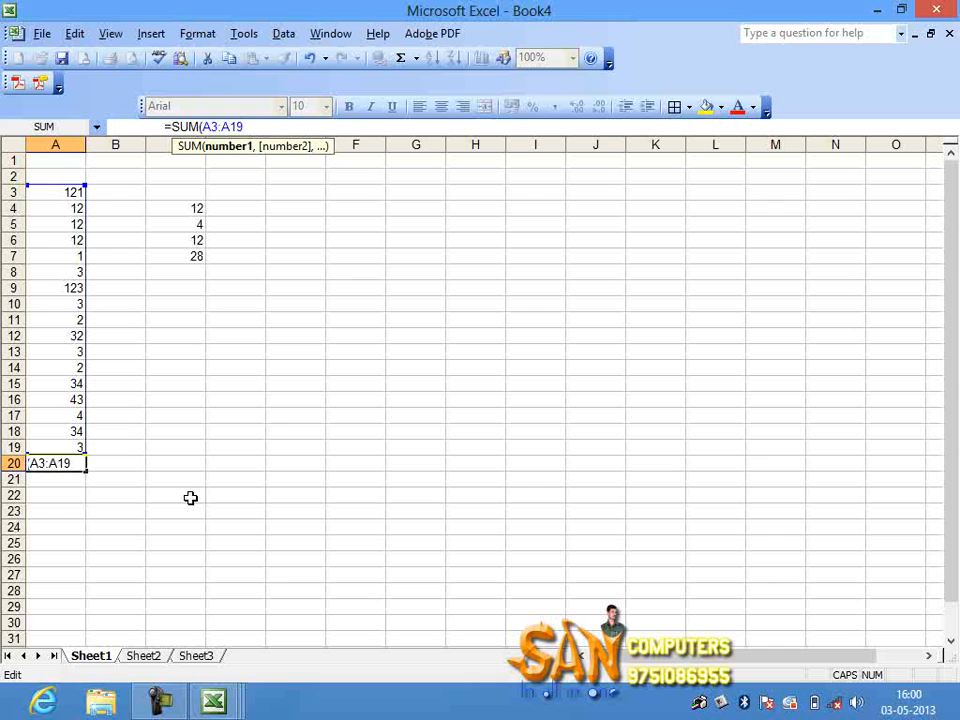
text())
key(Return)
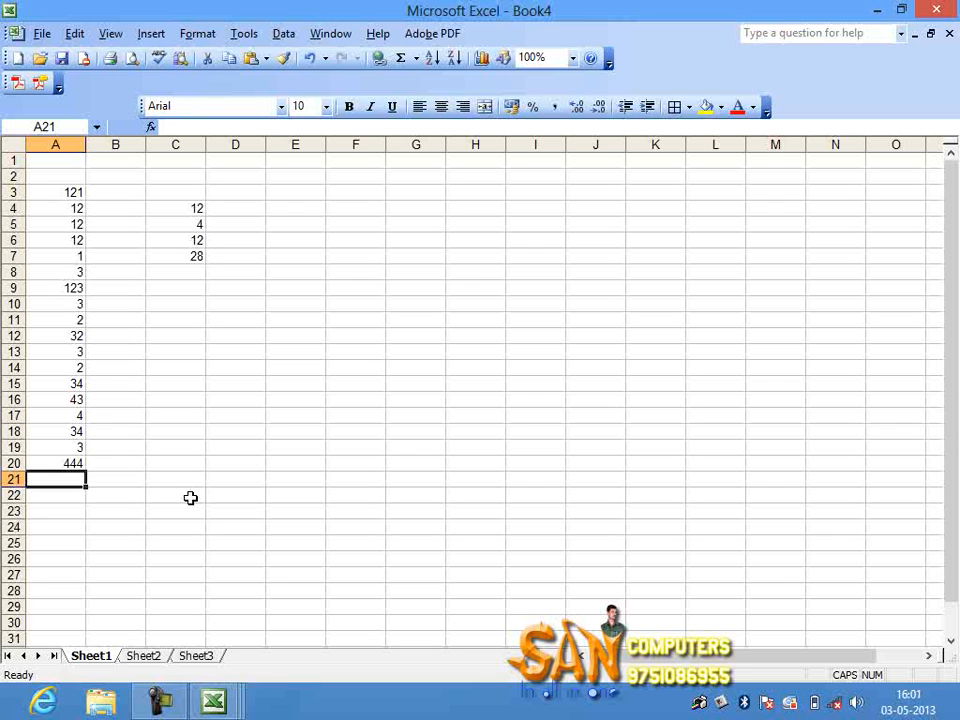
Step: Review the SUM formula stored in cell A20 without changing it
click(72, 463)
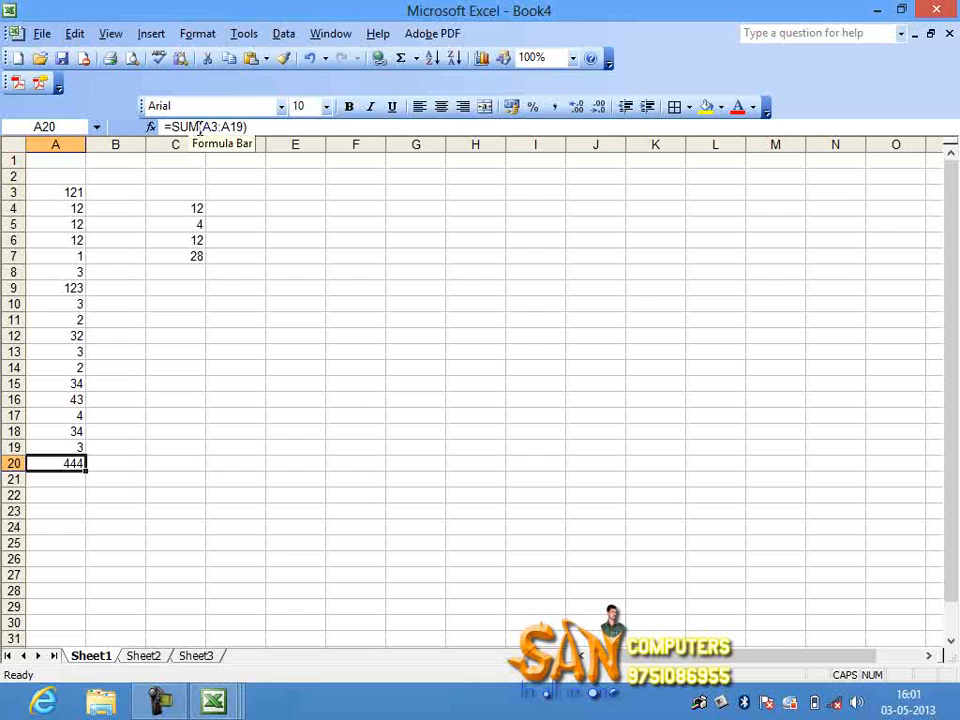
click(200, 127)
key(Escape)
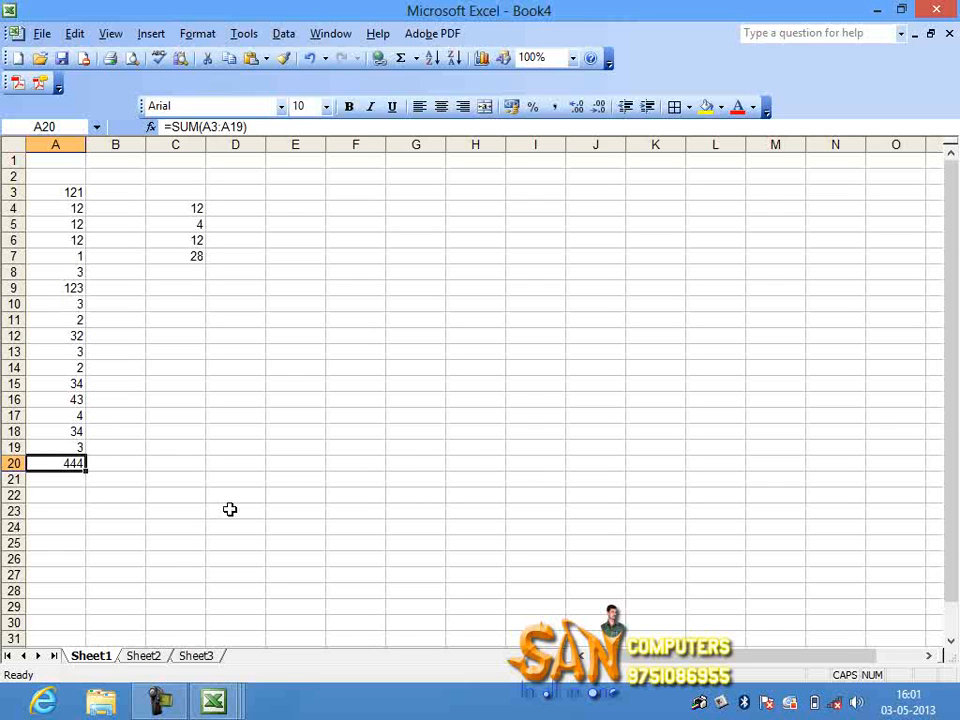
Step: Fill cells C22 to J22 with 121, 12, 12, 121, 31, 323, 23232 and 23232
click(195, 495)
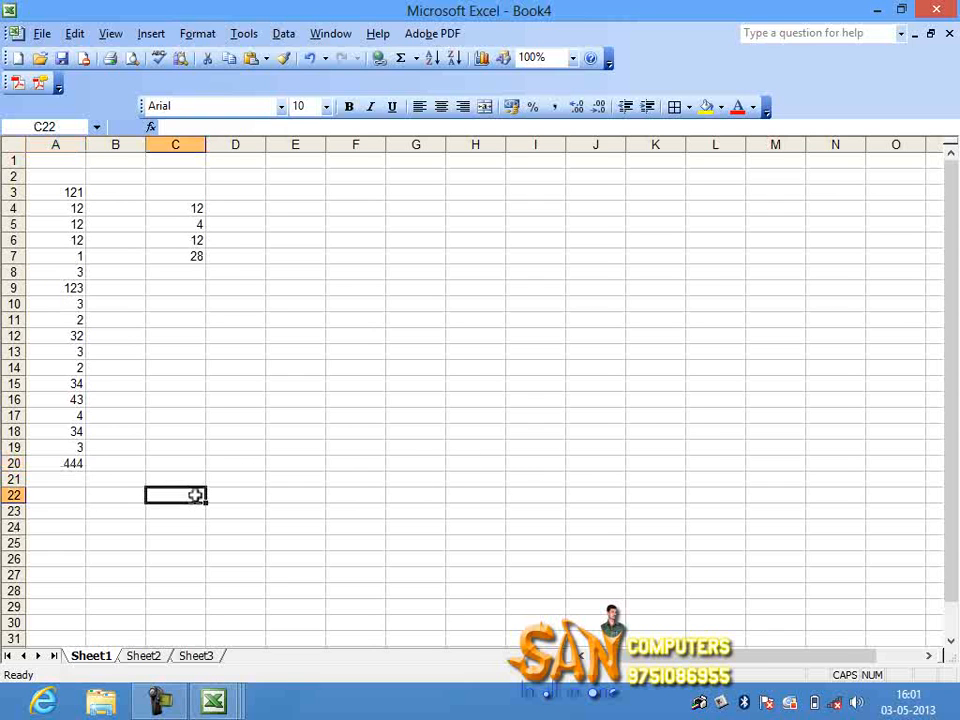
text(121)
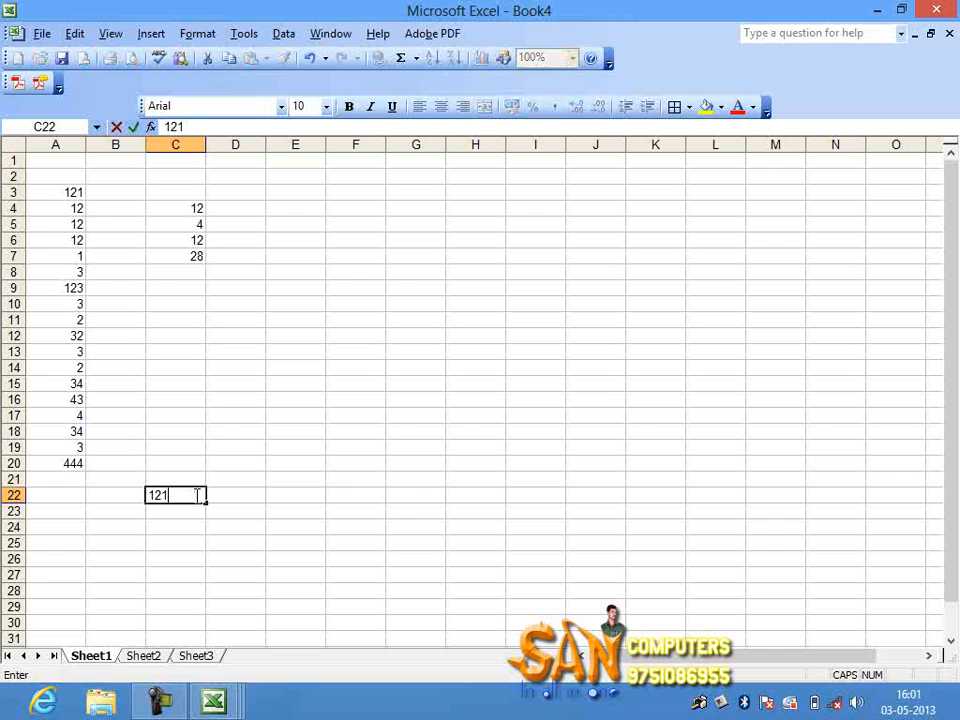
key(Tab)
text(12)
key(Tab)
text(12)
key(Tab)
text(121)
key(Tab)
text(31)
key(Tab)
text(323)
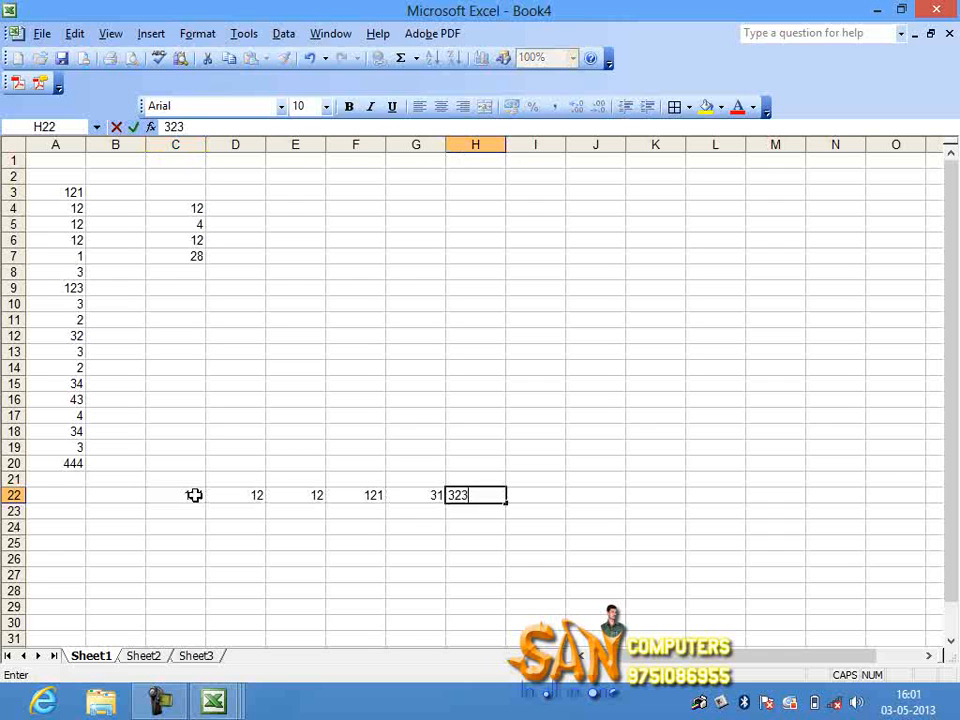
key(Tab)
text(23232	23232)
key(Tab)
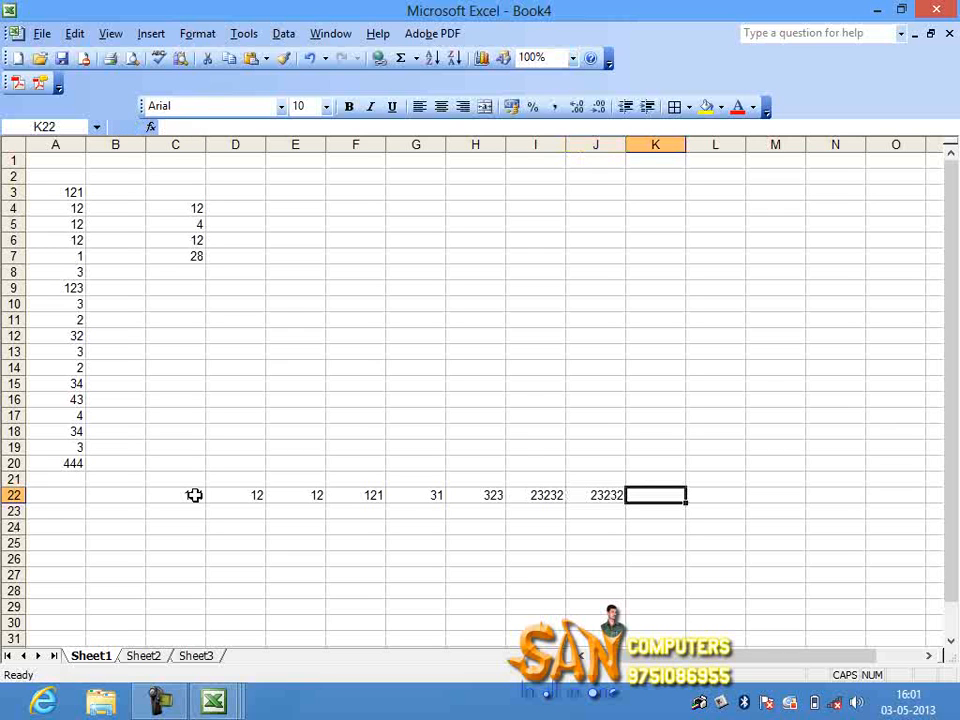
Step: Total row 22 in cell K22 with the formula =SUM(C22:J22) and review the stored formula
text(=)
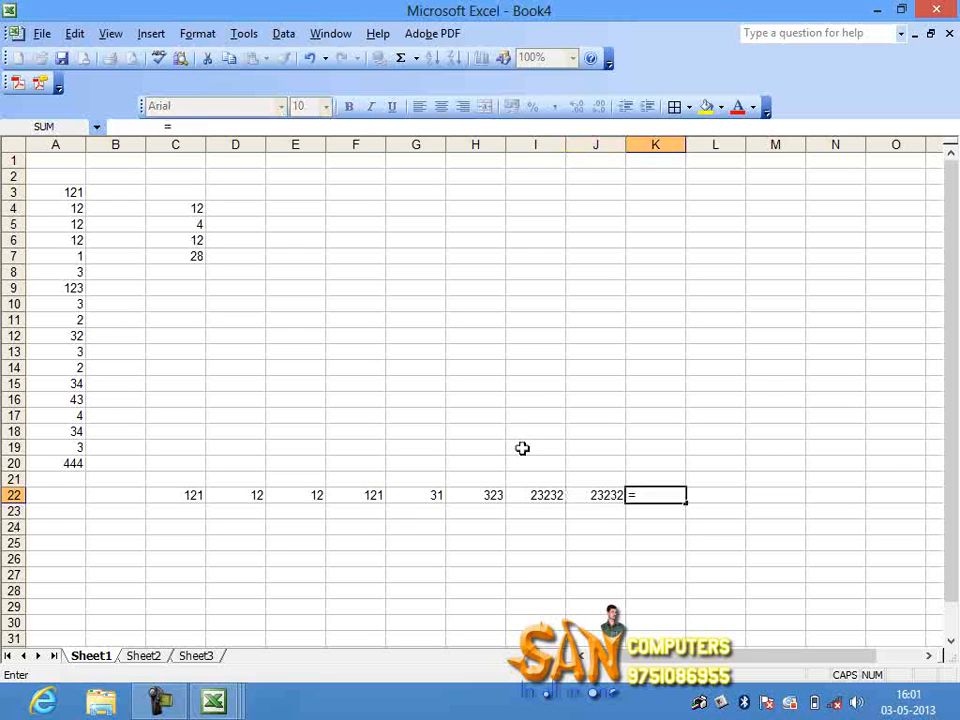
text(SUM()
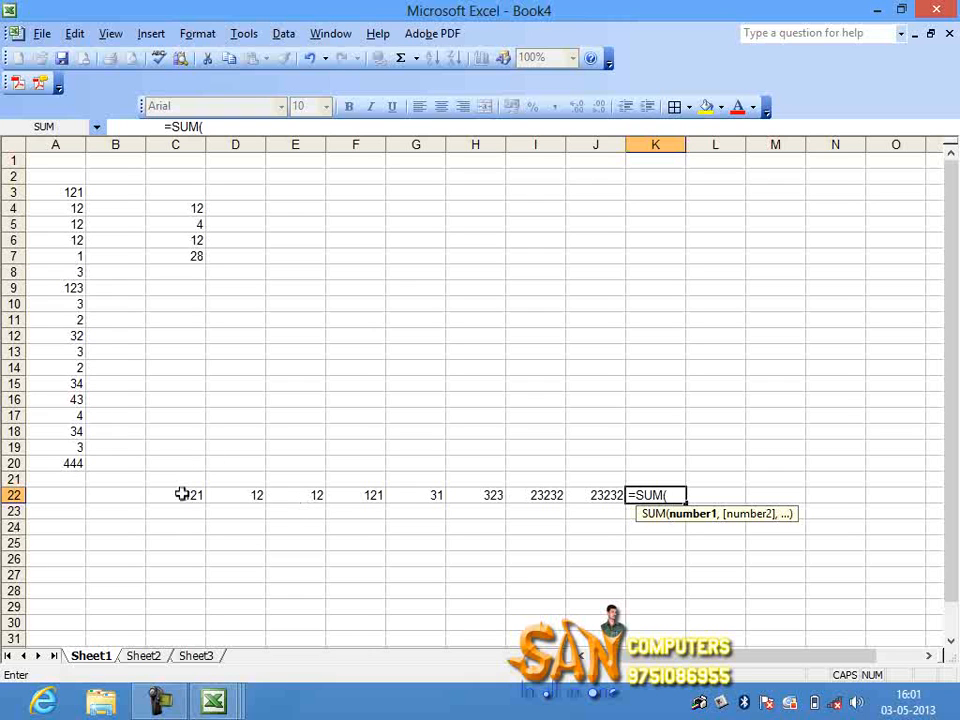
text(C22)
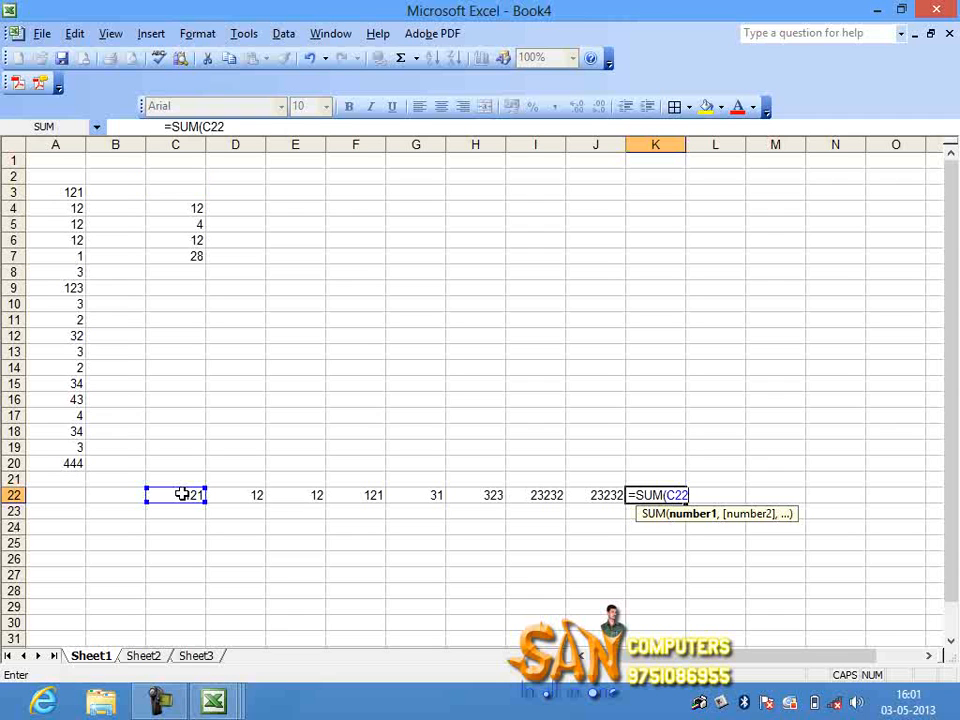
text(:J22)
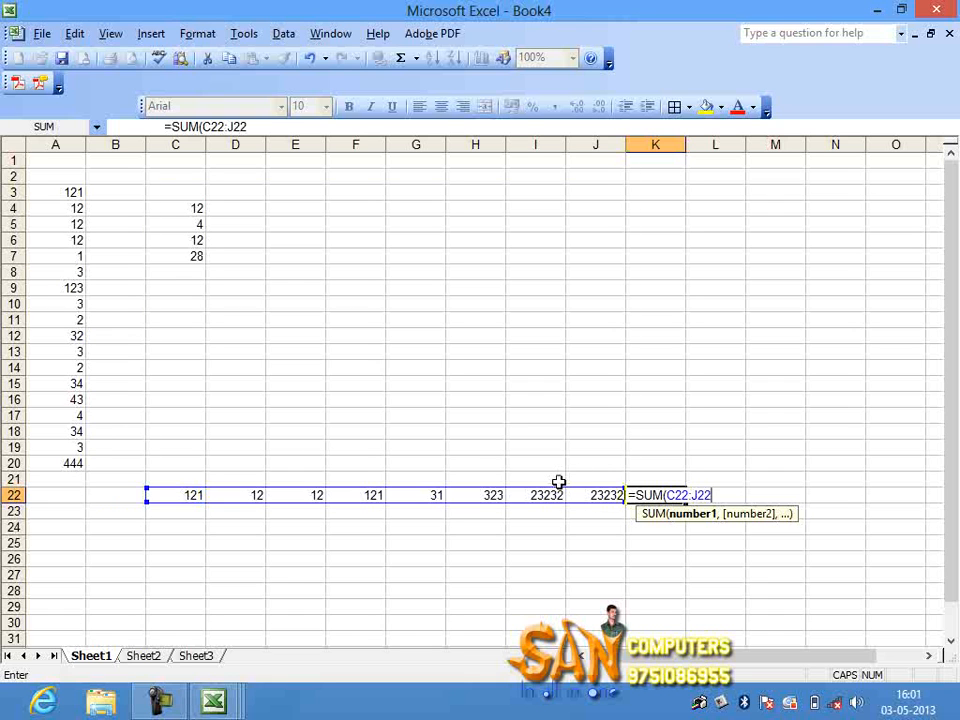
text())
key(Return)
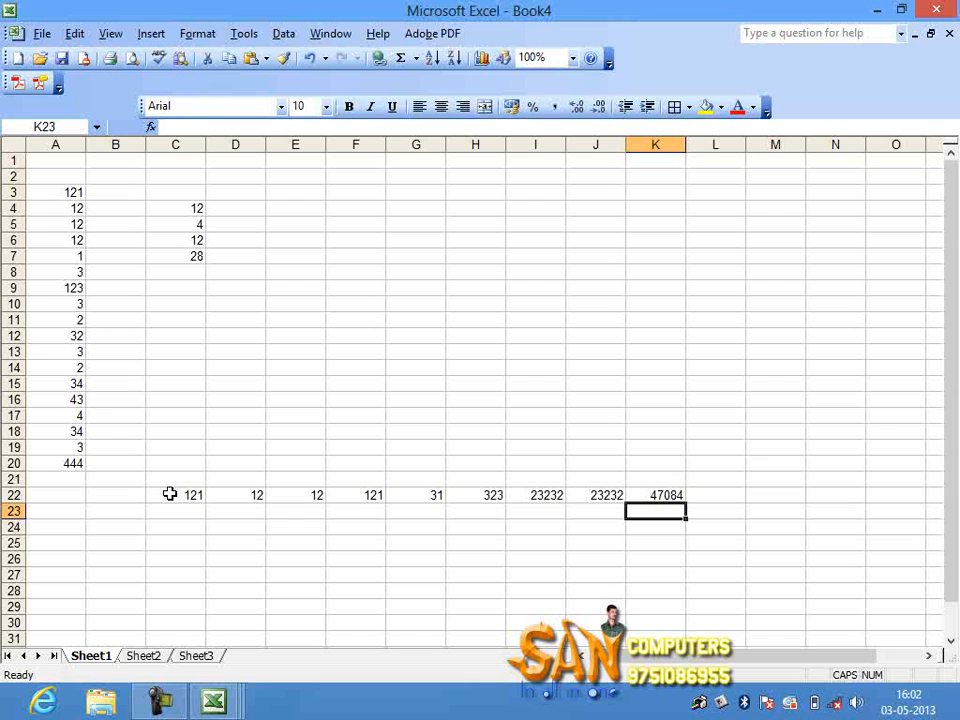
click(656, 494)
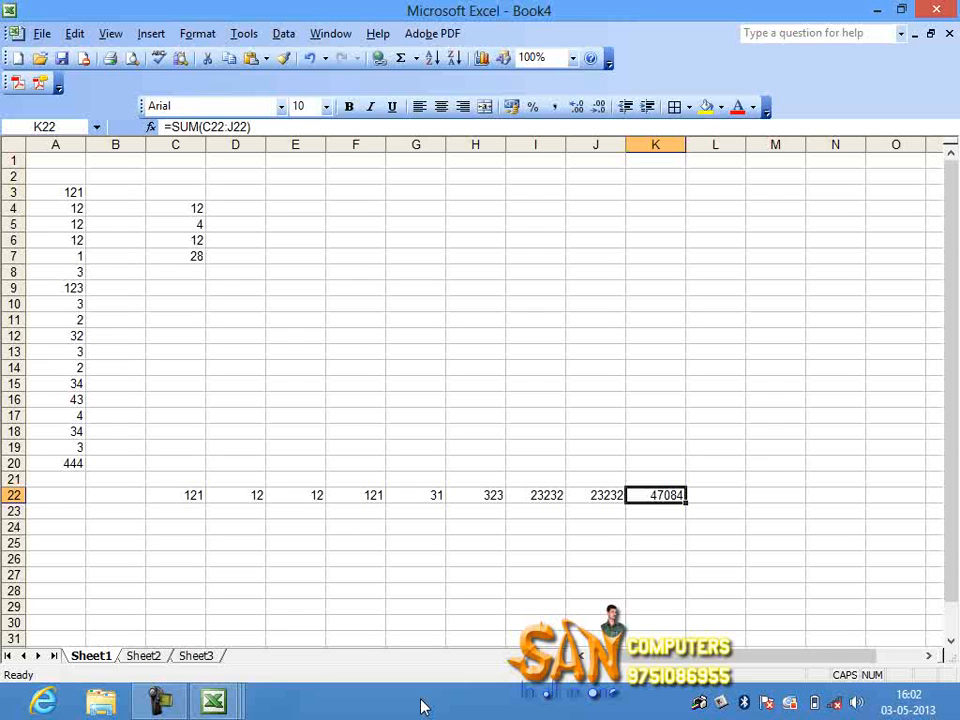
click(163, 703)
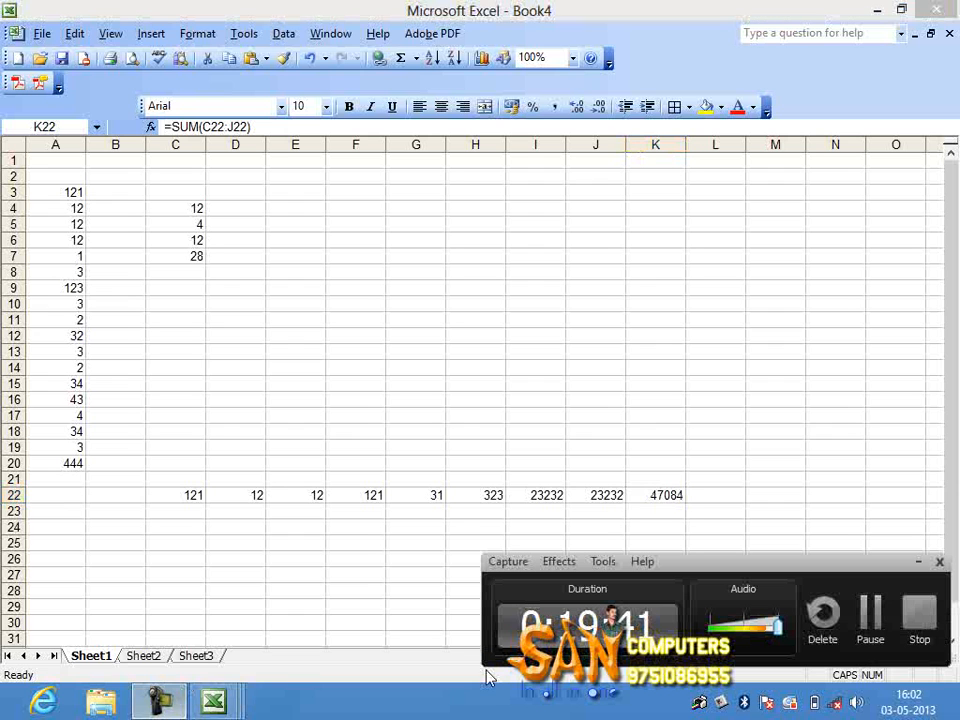